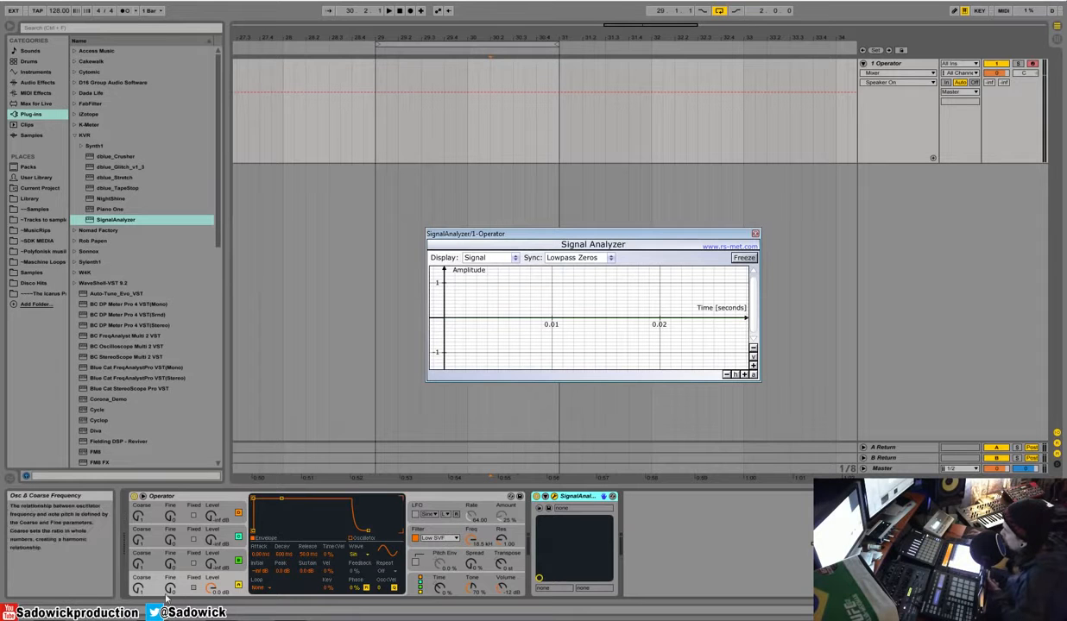
Step: Try a different oscillator algorithm in Operator, restore the serial four-oscillator stack and return to oscillator A
left_click(376, 585)
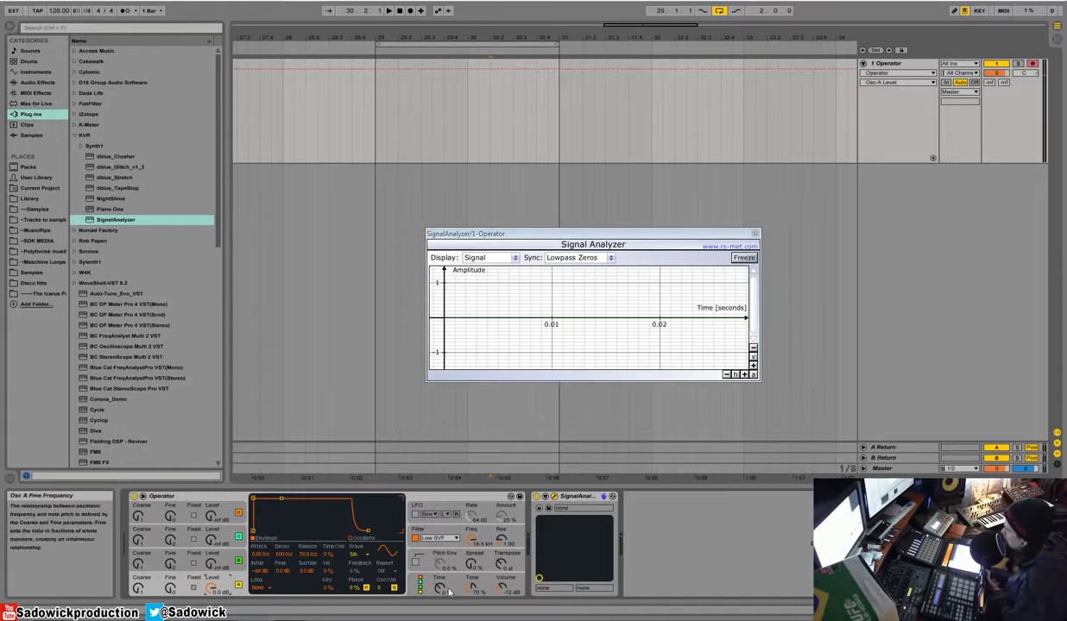
left_click(417, 583)
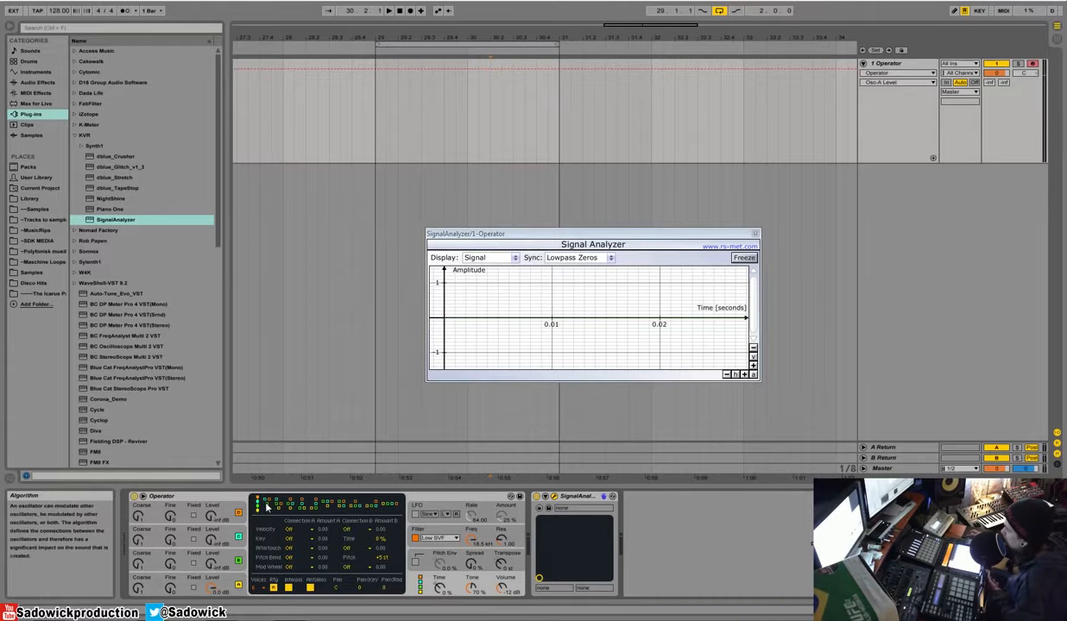
left_click_drag(279, 507, 354, 511)
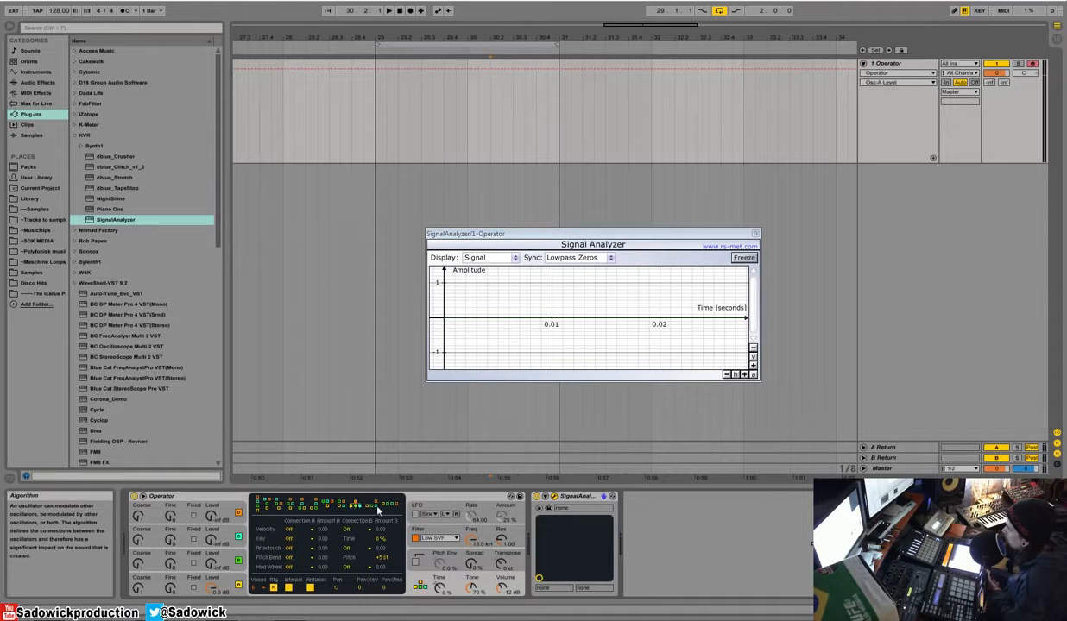
left_click_drag(273, 511, 267, 512)
left_click(227, 584)
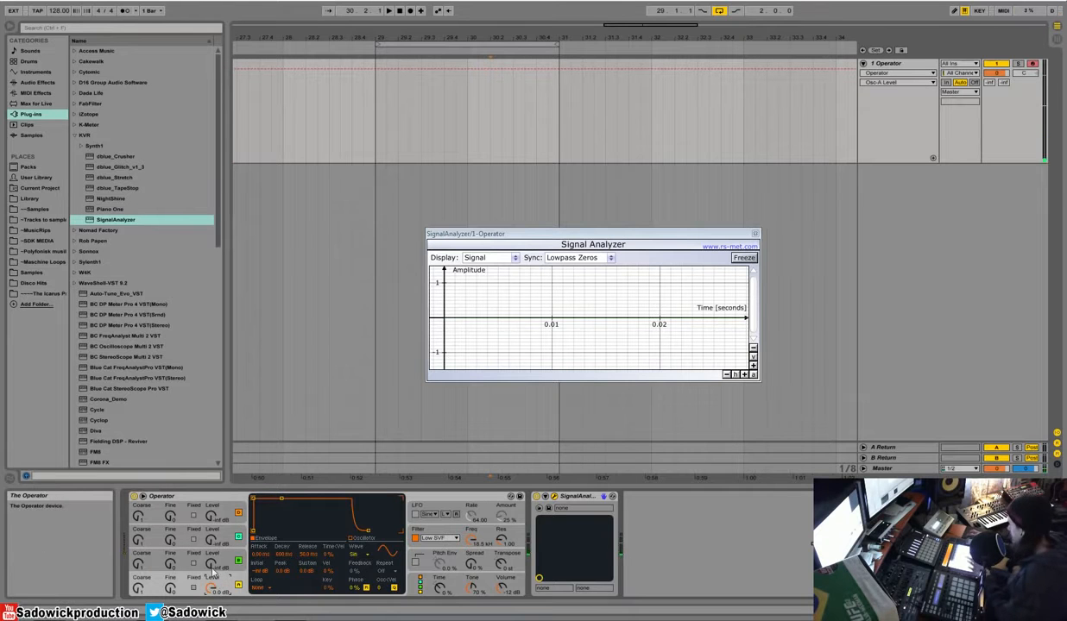
Step: Magnify the Signal Analyzer's amplitude axis and time axis by two zoom steps each
left_click(752, 366)
left_click(753, 365)
left_click(744, 375)
left_click(744, 375)
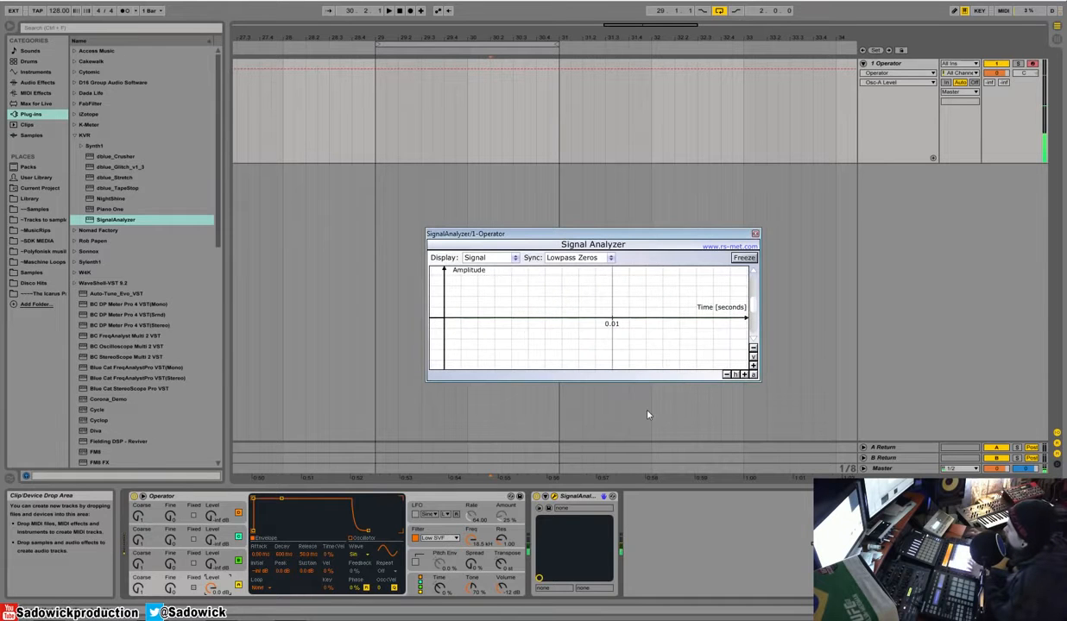
Step: Turn on fixed frequency for oscillator B and raise its level to about -6.3 dB
left_click(232, 555)
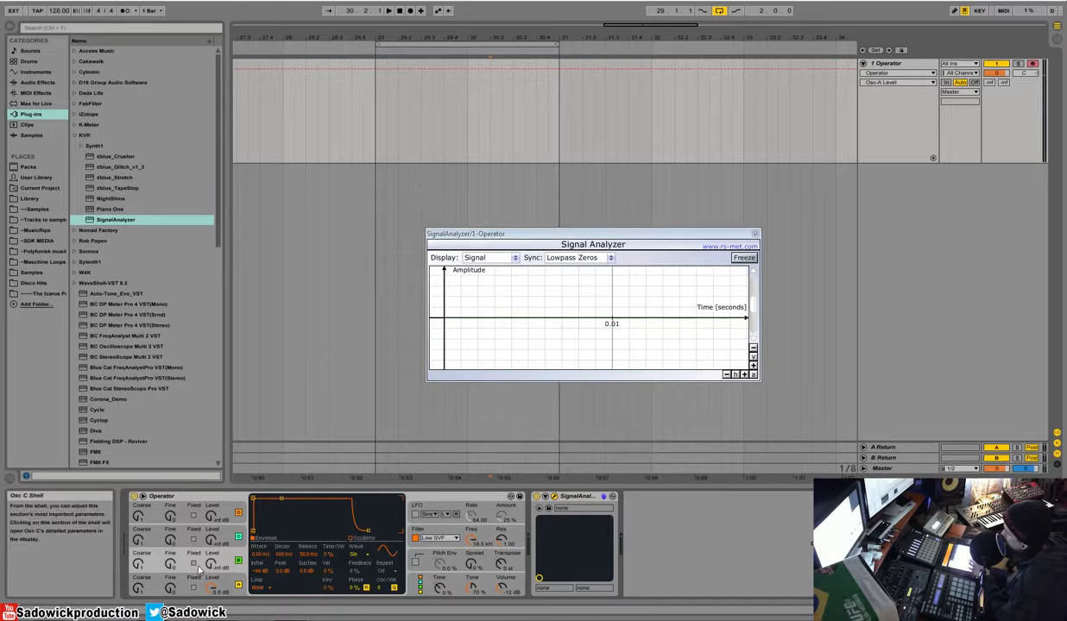
left_click(193, 563)
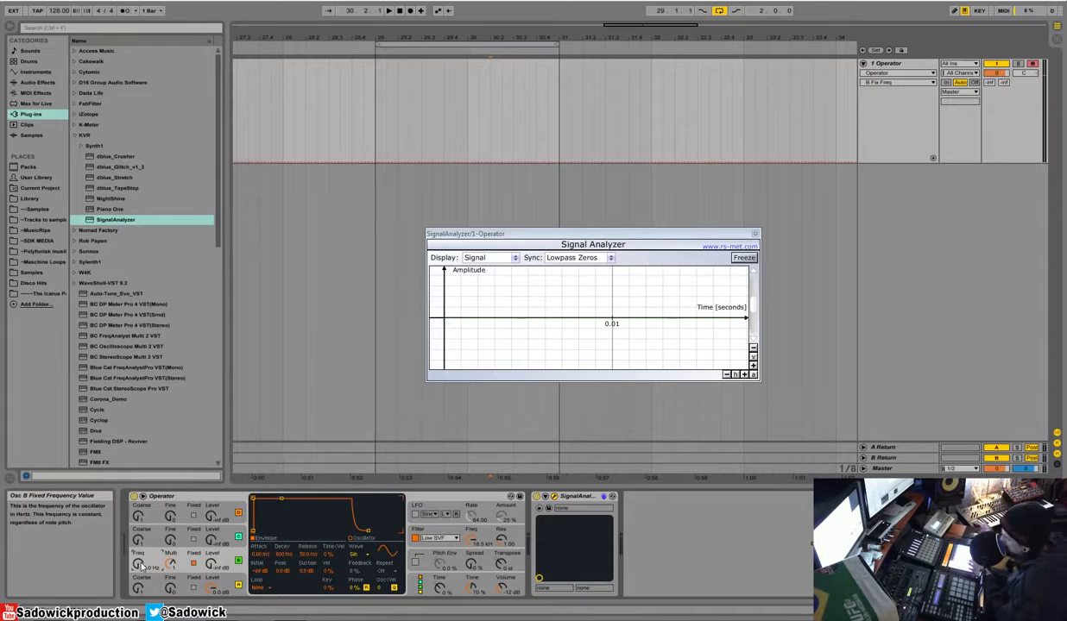
left_click(211, 566)
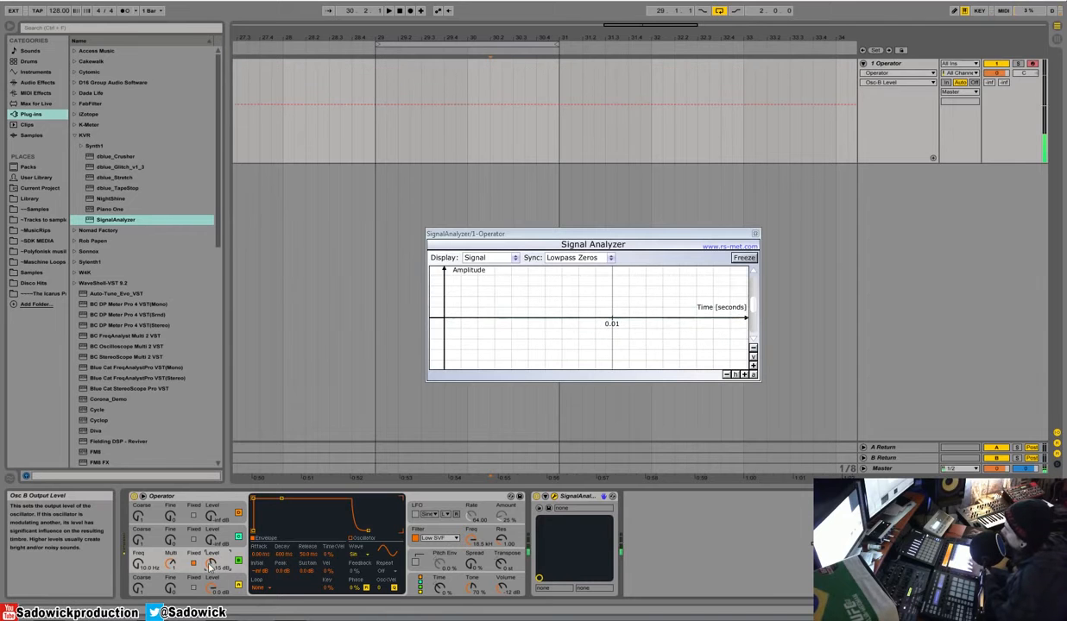
left_click_drag(210, 565, 209, 543)
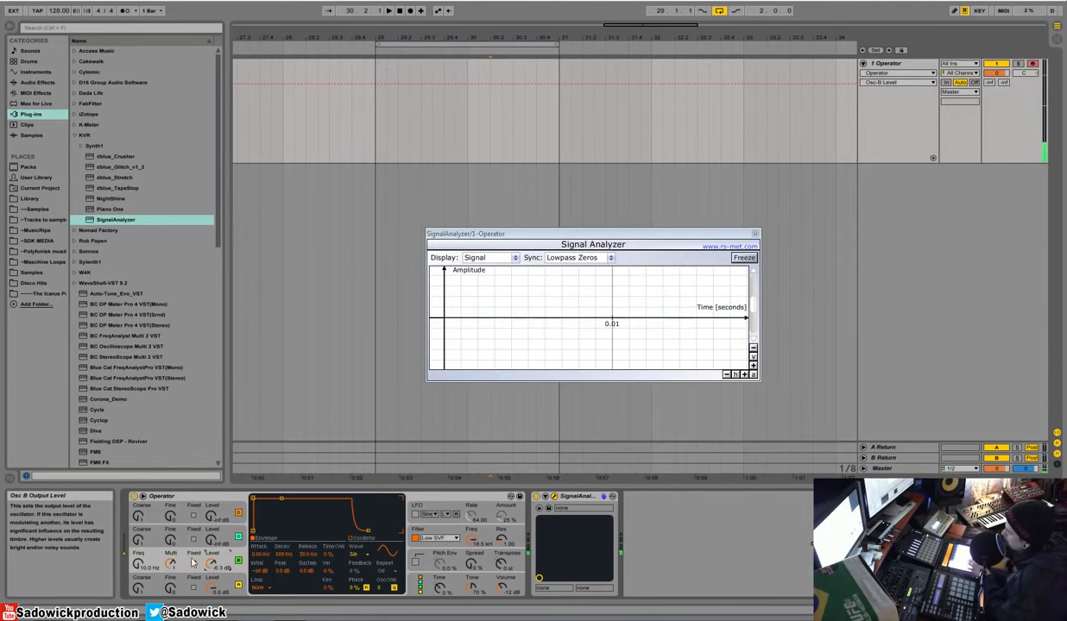
Step: Raise oscillator B's fixed frequency to about 449 Hz and turn its fixed mode off
left_click_drag(138, 564, 138, 497)
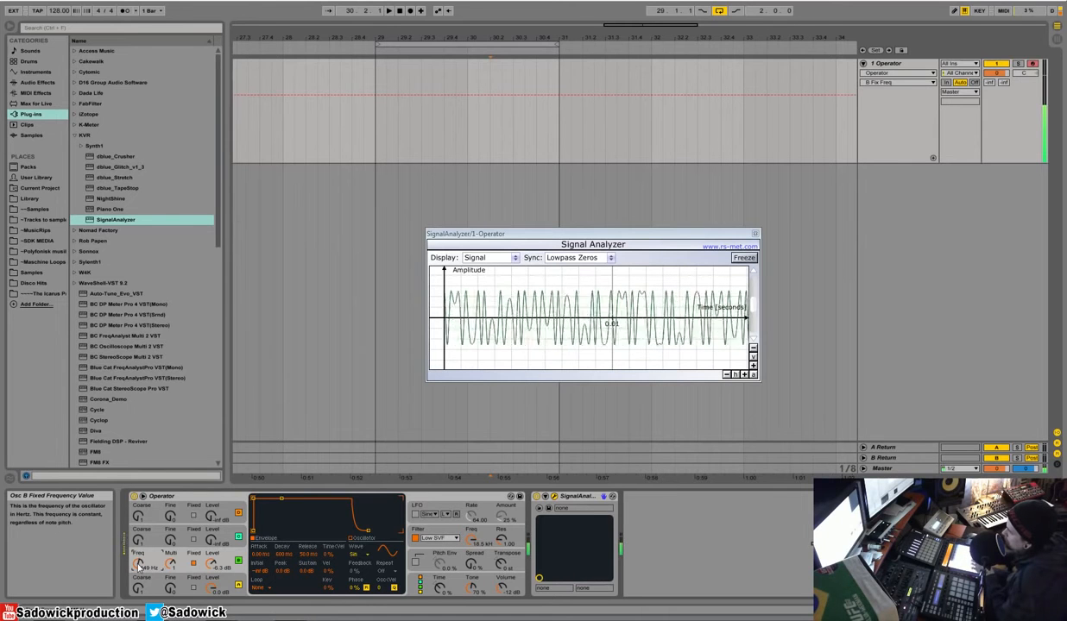
left_click(194, 565)
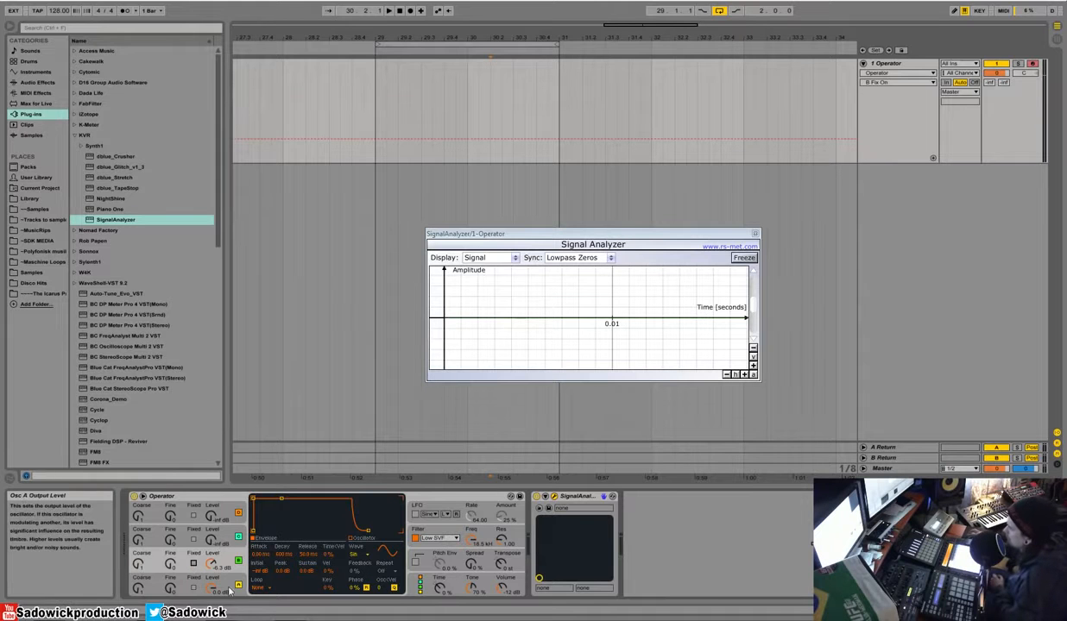
Step: Play notes with oscillator A alone and examine its waveform in the Signal Analyzer, comparing the oscillator A and B settings
left_click(230, 583)
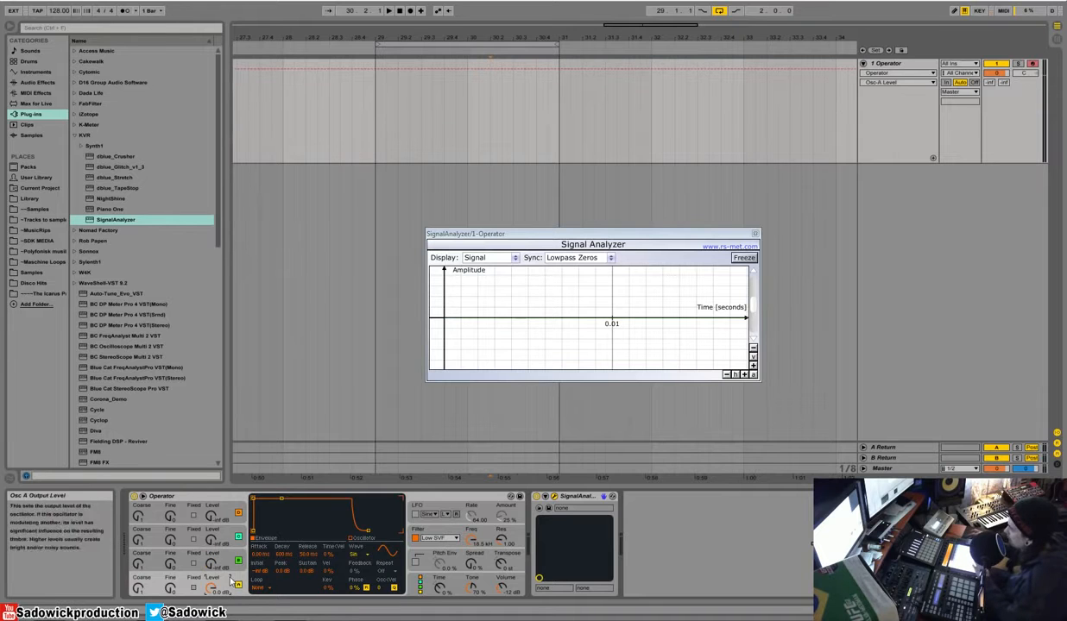
key("a")
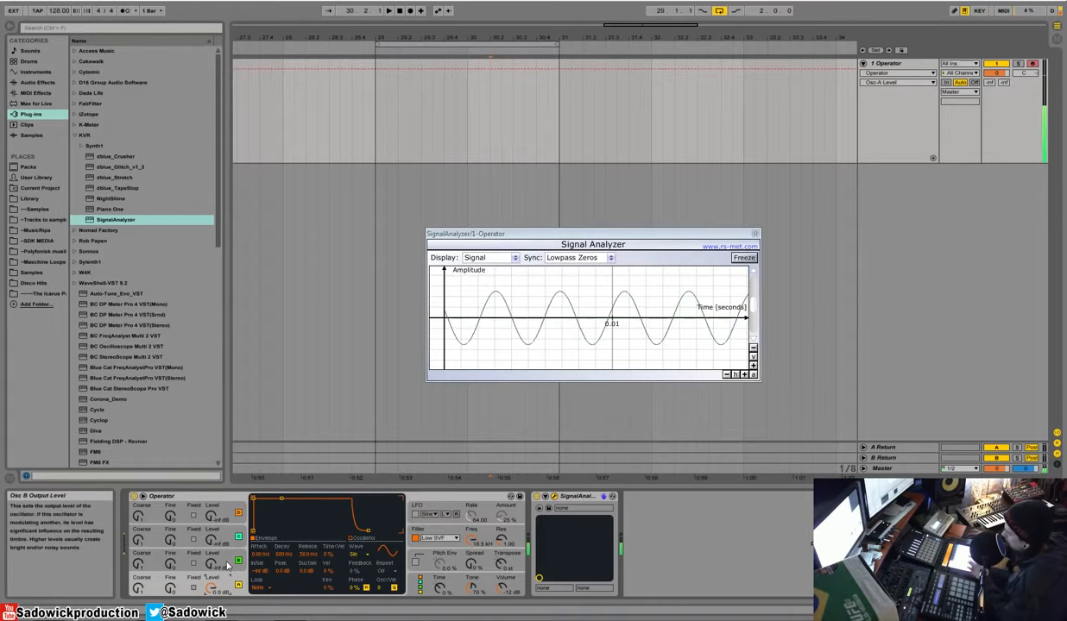
left_click(211, 570)
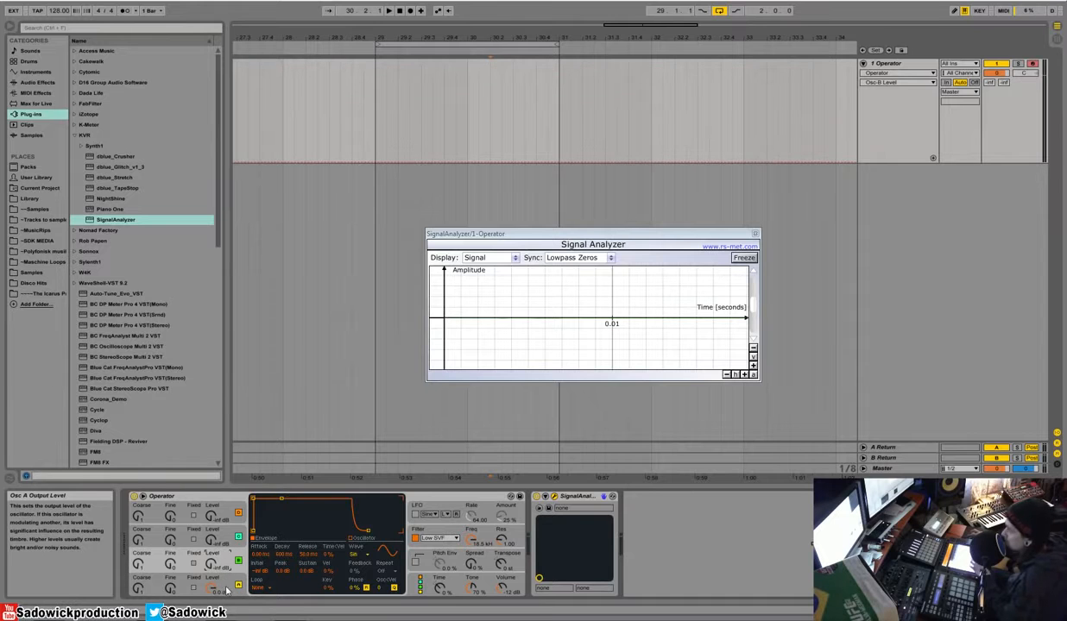
left_click(227, 588)
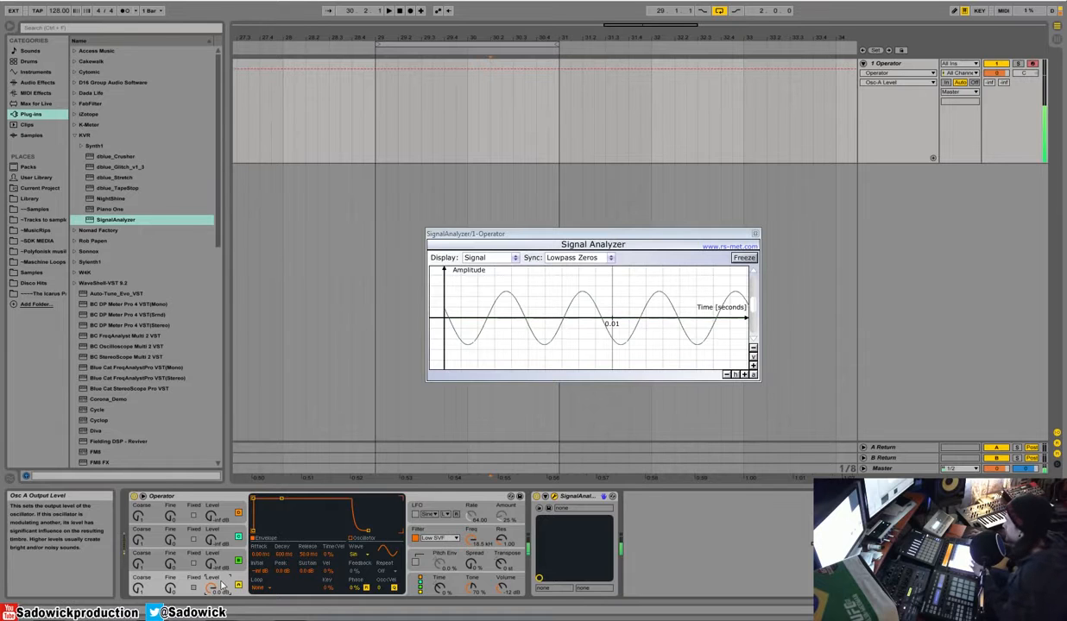
left_click(210, 552)
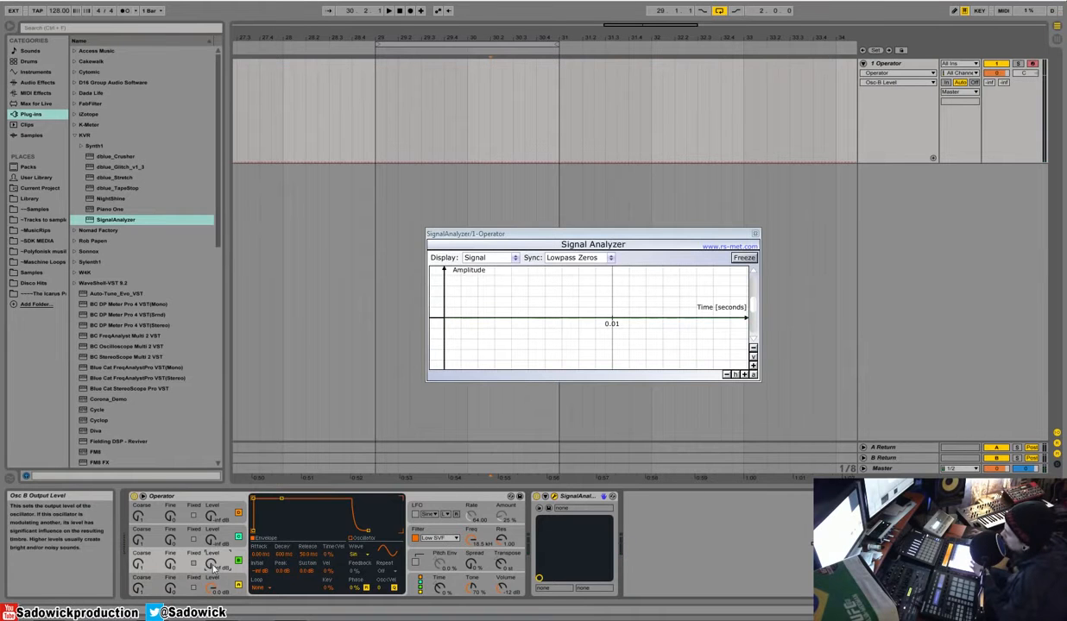
Step: Raise oscillator B's level to about -8.1 dB to modulate oscillator A, switching its fixed mode on and off again
left_click_drag(213, 566, 212, 493)
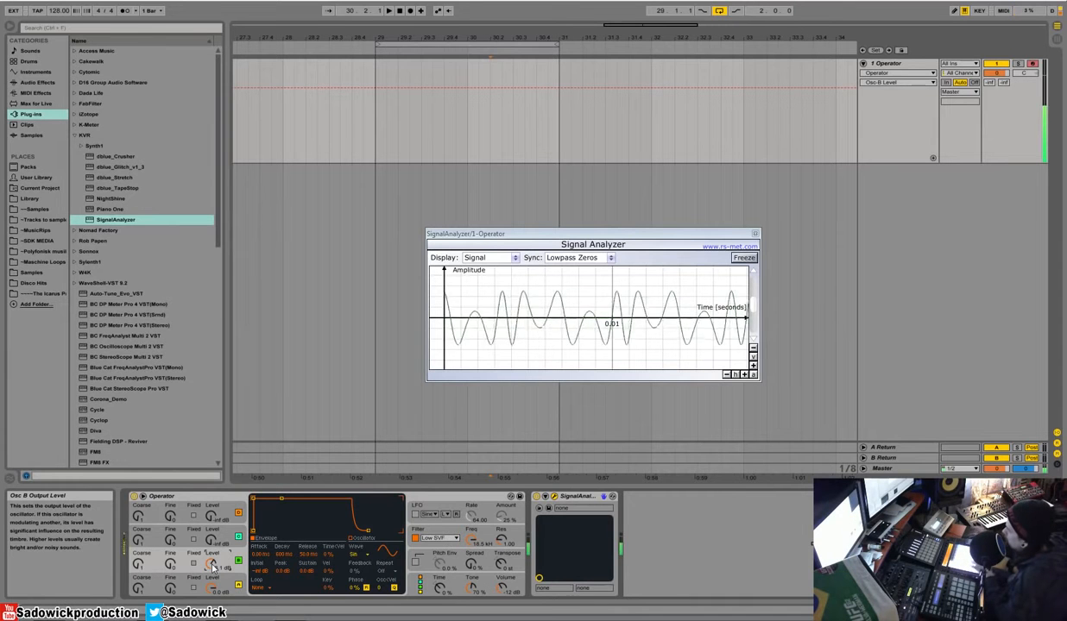
left_click(195, 564)
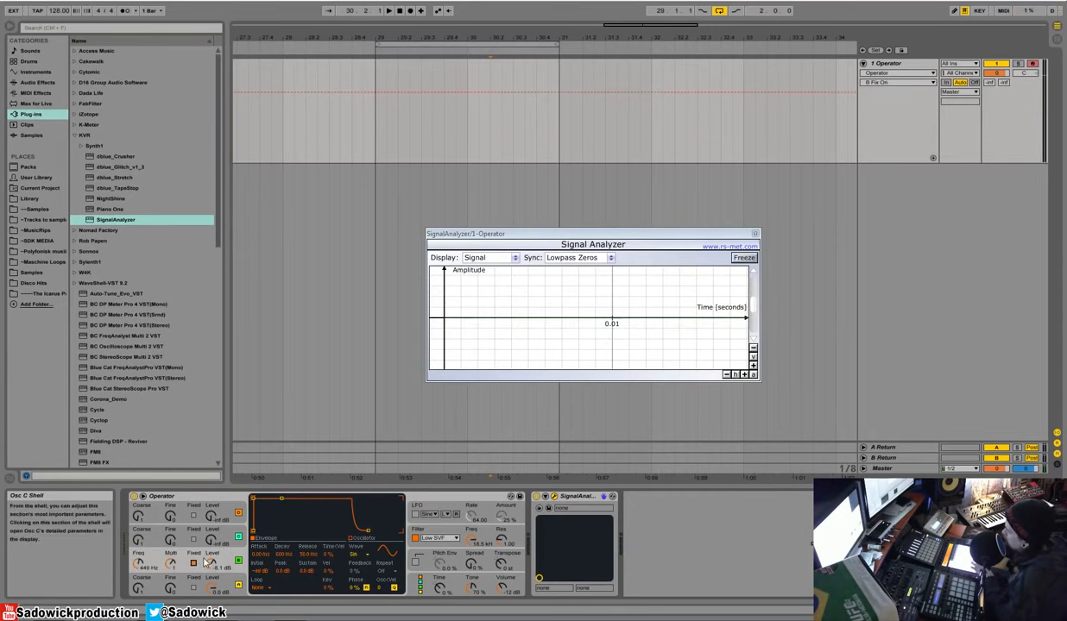
left_click(195, 565)
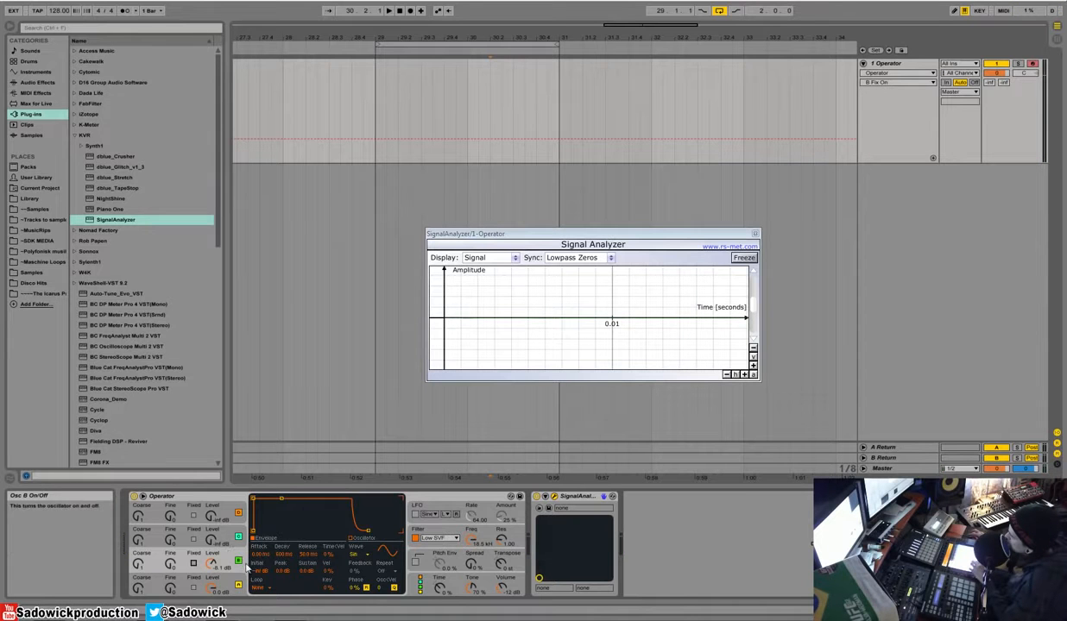
Step: Raise oscillator C's level to about -11 dB and freeze the Signal Analyzer to inspect the modulated waveform
left_click_drag(229, 567, 213, 469)
mouse_move(212, 540)
left_mouse_down()
mouse_move(212, 573)
mouse_move(213, 545)
left_mouse_up()
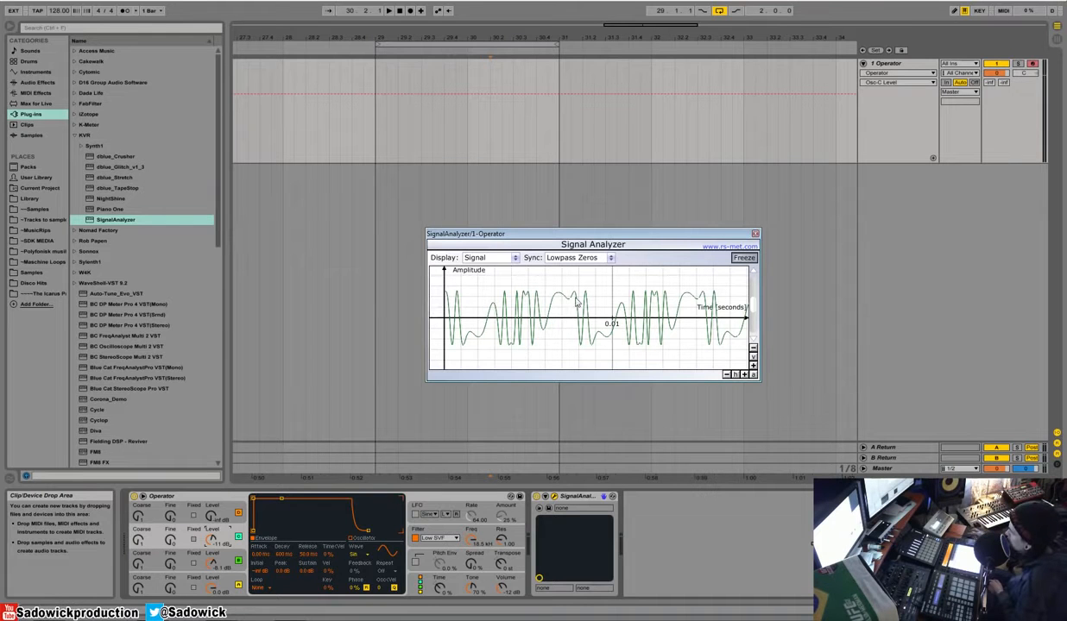
left_click(746, 258)
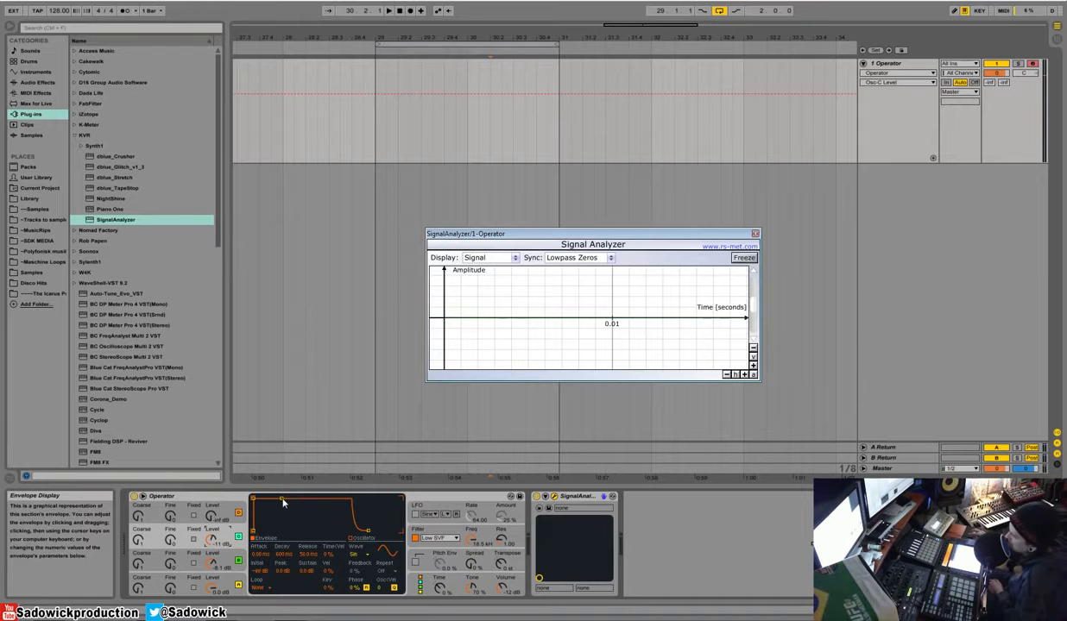
Step: Lower the levels of oscillators C and B to -inf dB and select oscillator A
left_click_drag(211, 540, 212, 604)
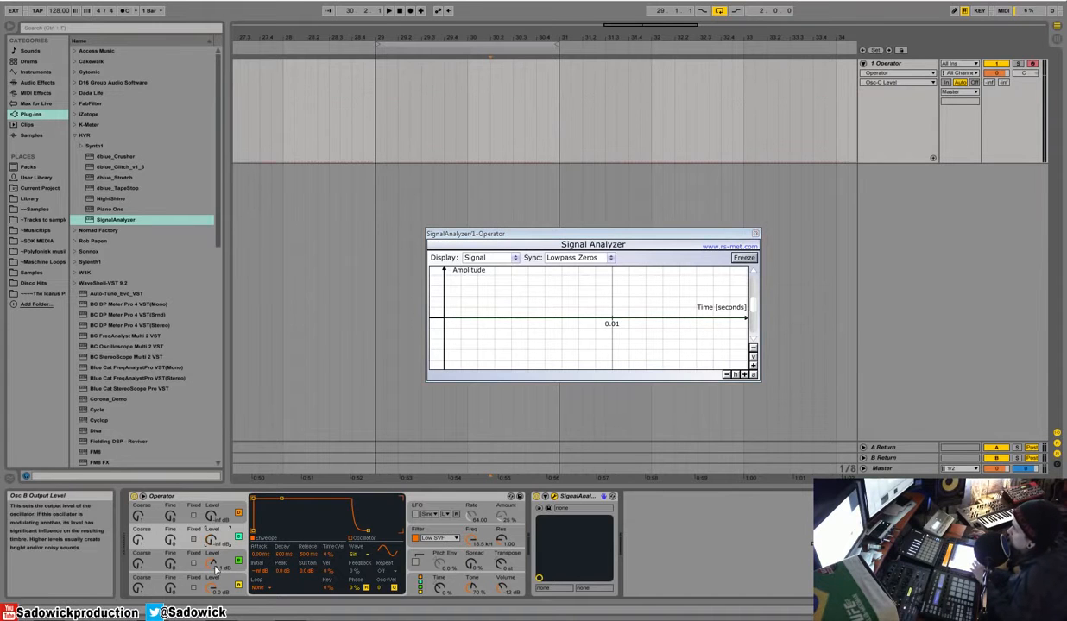
left_click_drag(212, 564, 212, 617)
left_click(223, 585)
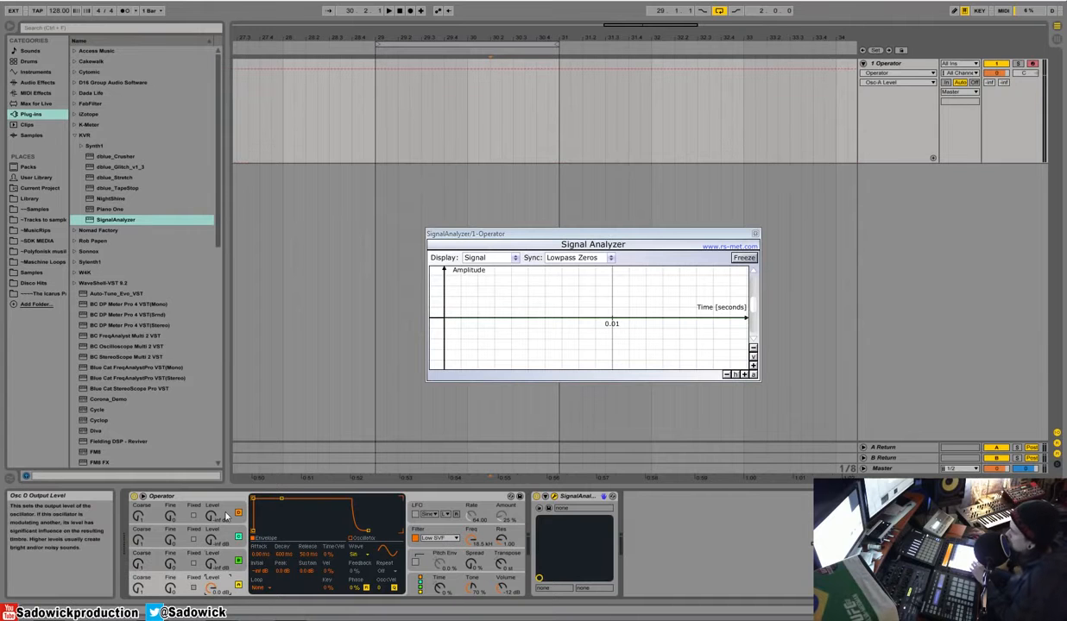
Step: Audition the Saw 3 waveform on oscillator A and set its waveform to Saw 64
left_click(226, 515)
left_click(223, 530)
left_click(224, 560)
left_click(222, 585)
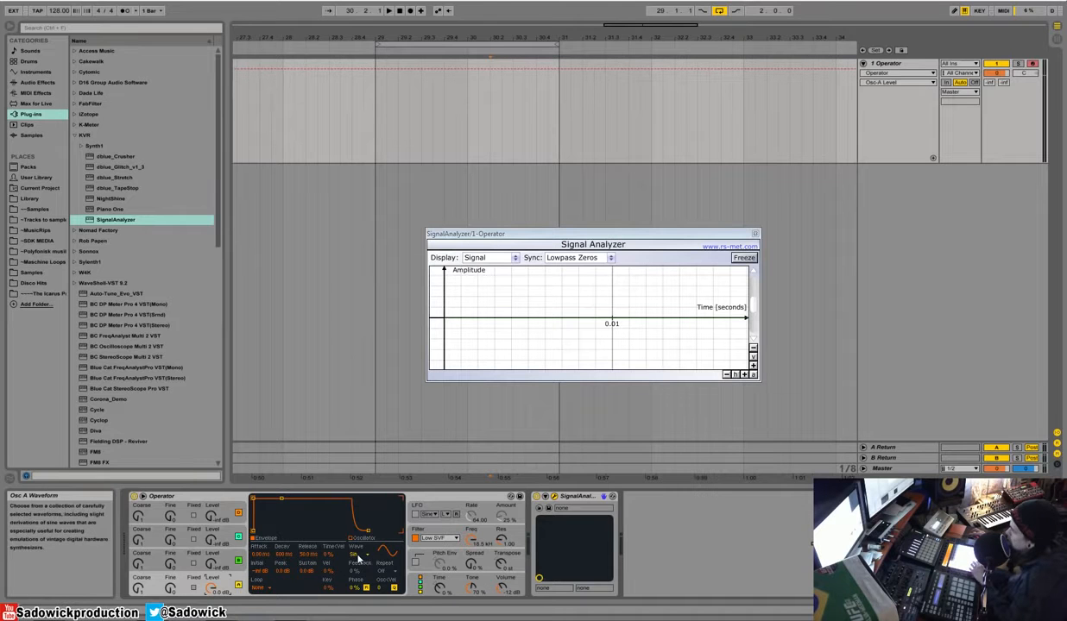
left_click(356, 556)
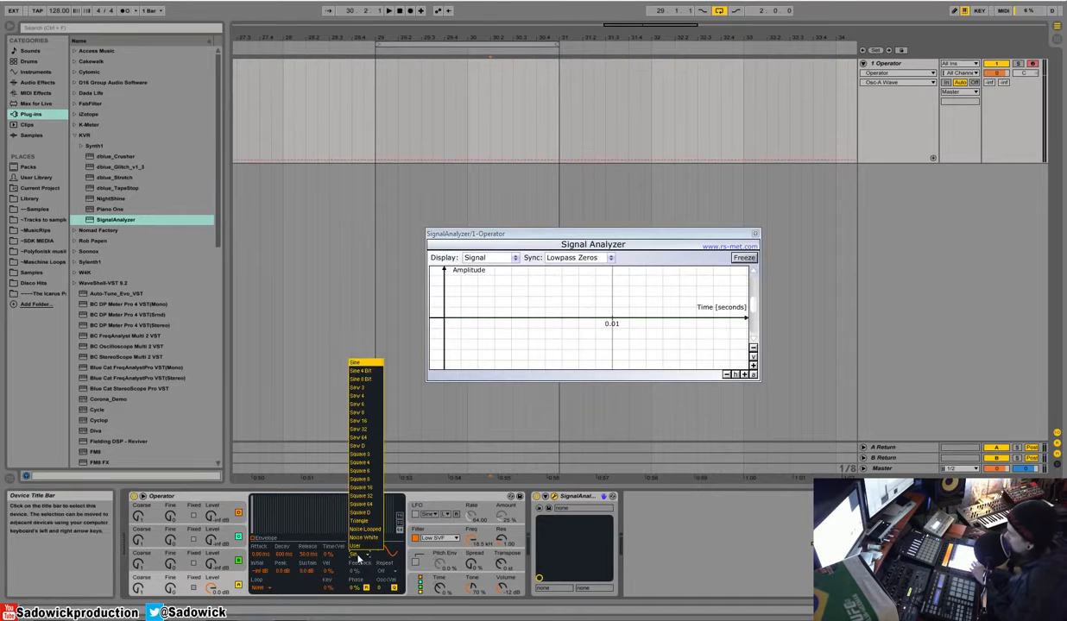
left_click(359, 391)
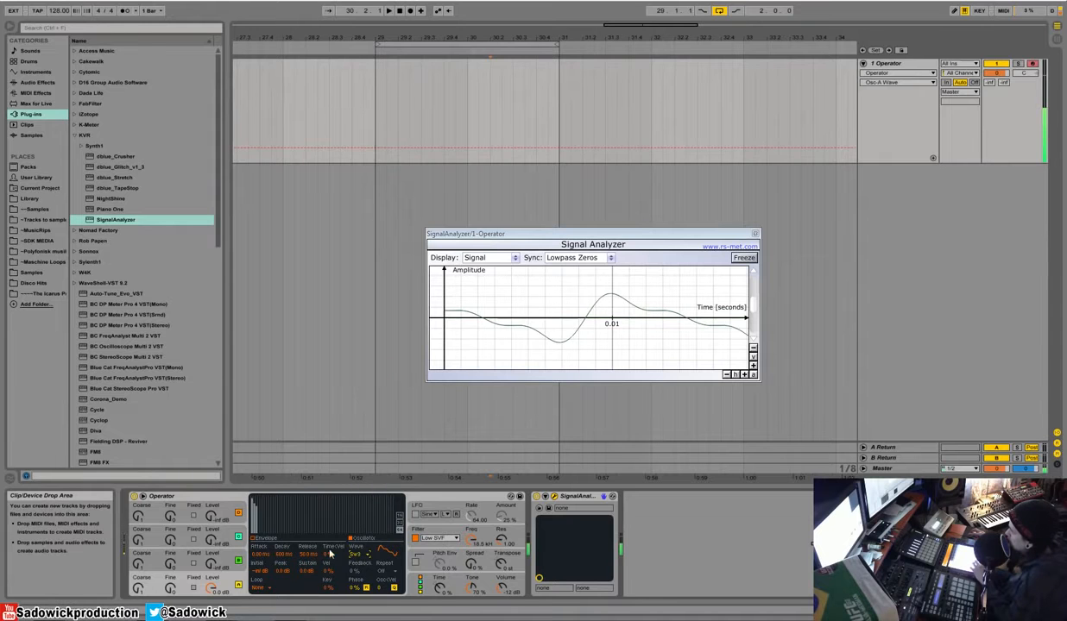
left_click(355, 553)
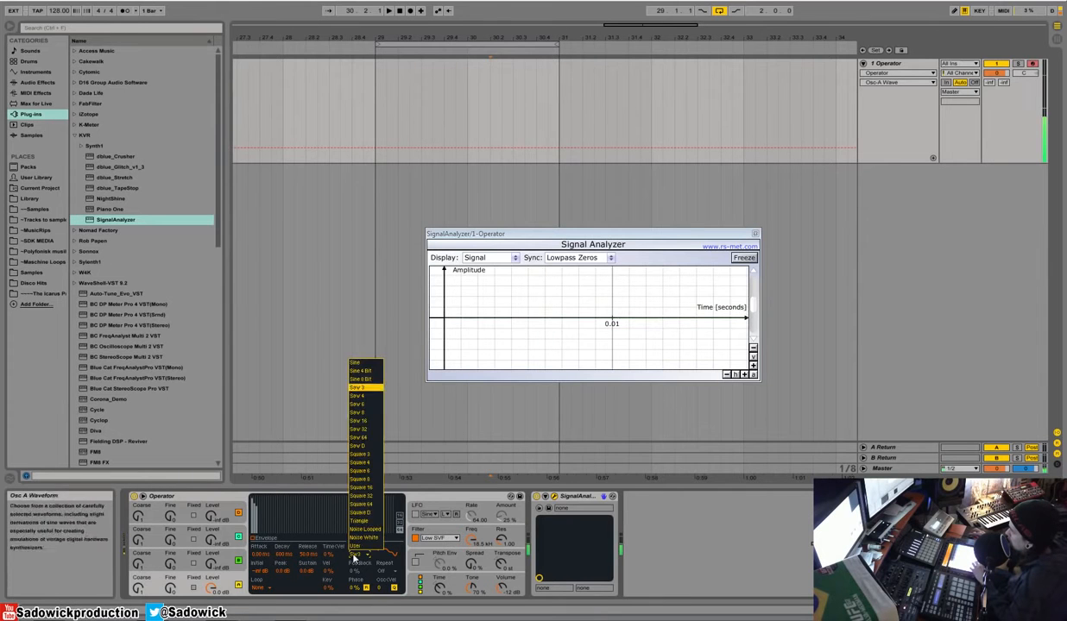
left_click(367, 443)
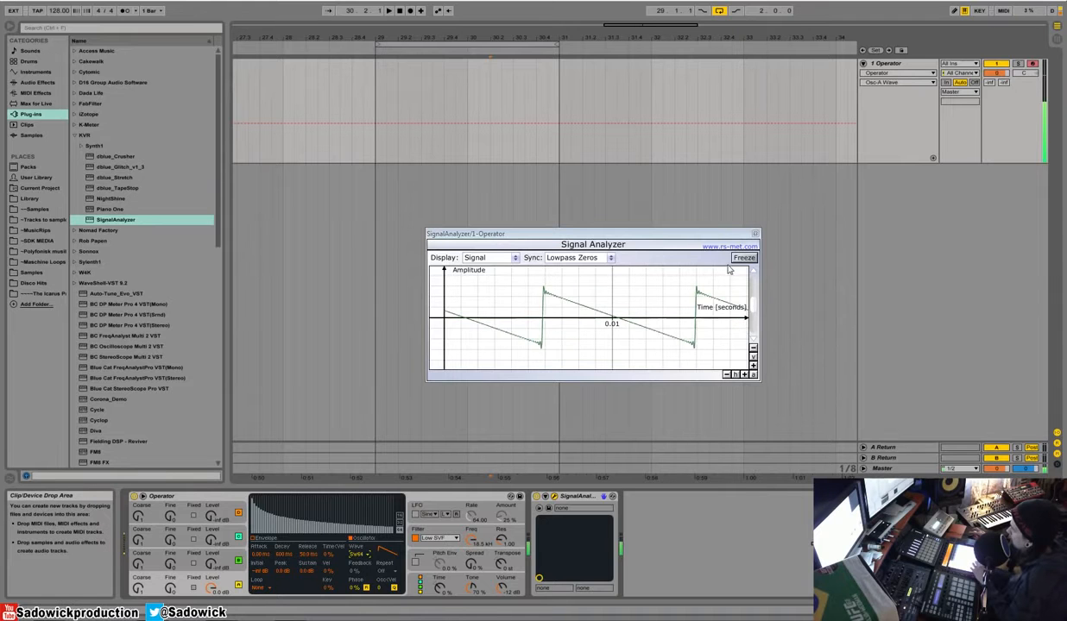
Step: Set oscillator B's waveform to Square 3
left_click(213, 564)
left_click(361, 555)
left_click(363, 436)
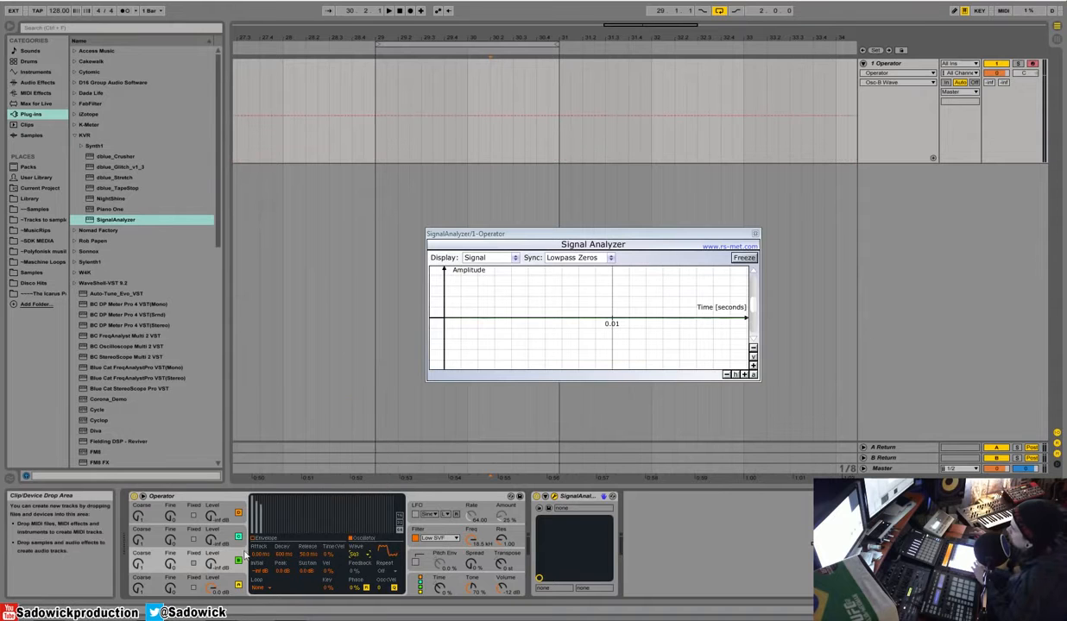
Step: Try oscillator B's level with oscillator A switched off, and switch oscillator A back on
left_click(239, 585)
mouse_move(212, 566)
left_mouse_down()
mouse_move(213, 546)
mouse_move(212, 580)
left_mouse_up()
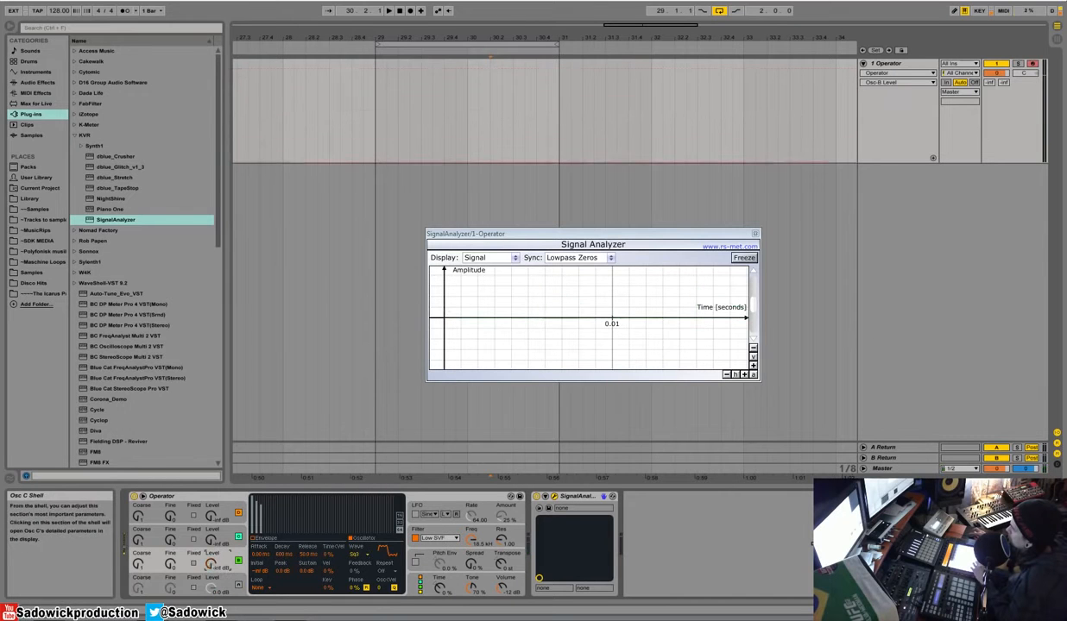
left_click(239, 585)
Step: Adjust oscillator B's level to about -20 dB so its square wave modulates oscillator A's saw
left_click(210, 567)
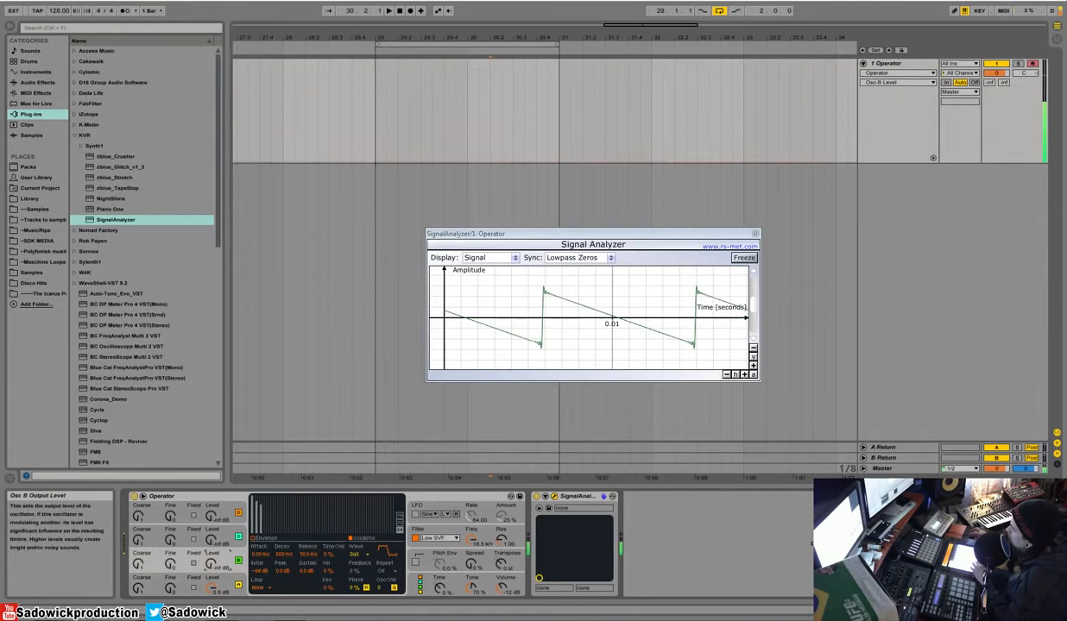
left_click_drag(211, 566, 211, 559)
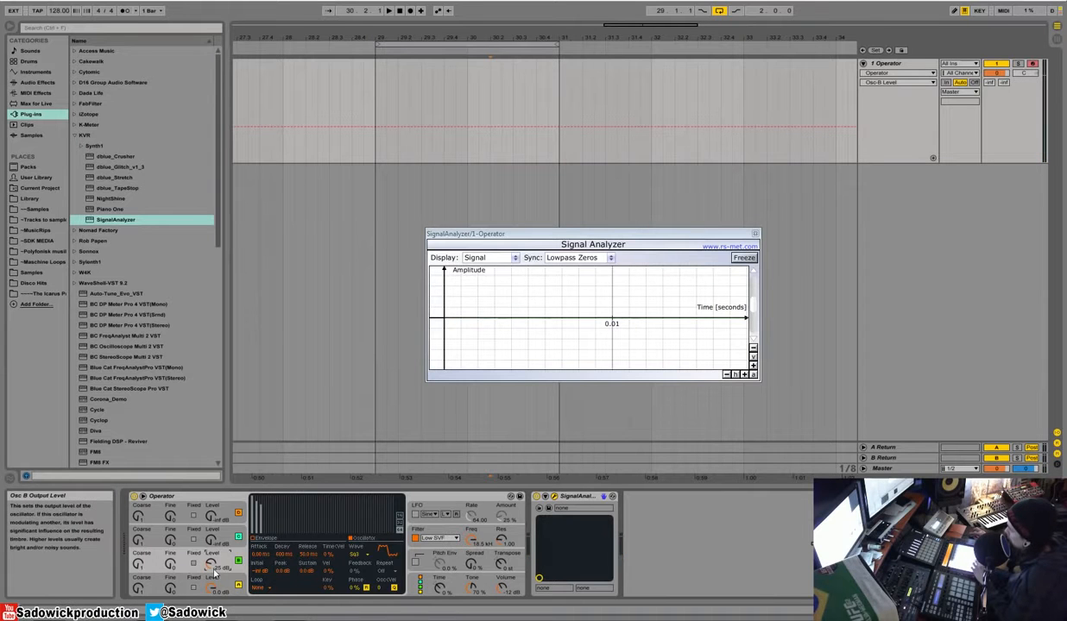
left_click_drag(211, 561, 211, 536)
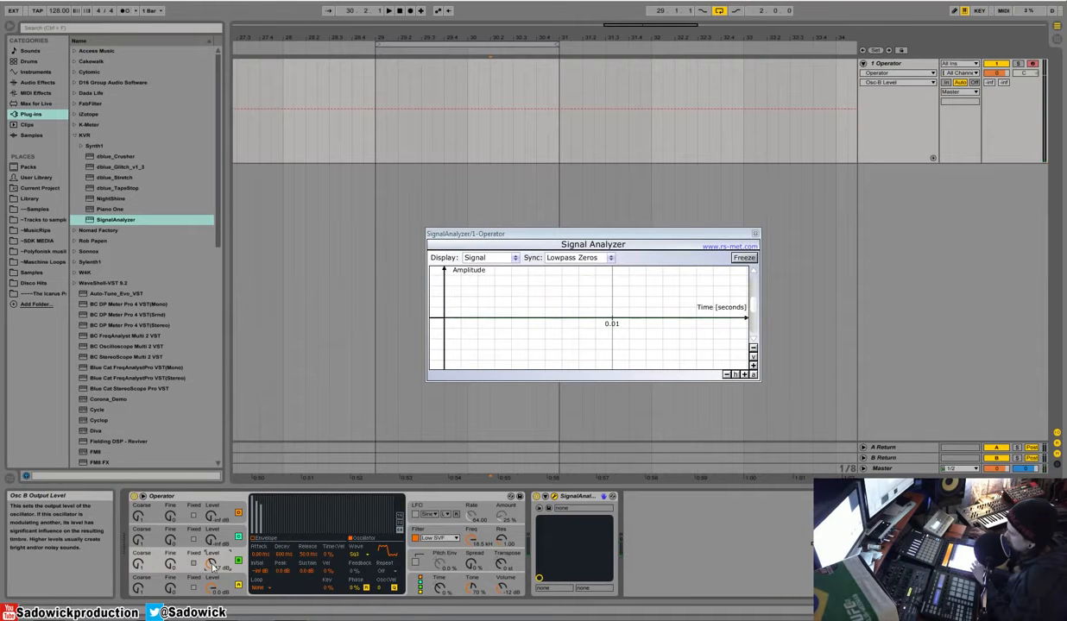
mouse_move(211, 566)
left_mouse_down()
mouse_move(211, 580)
mouse_move(211, 505)
mouse_move(211, 563)
left_mouse_up()
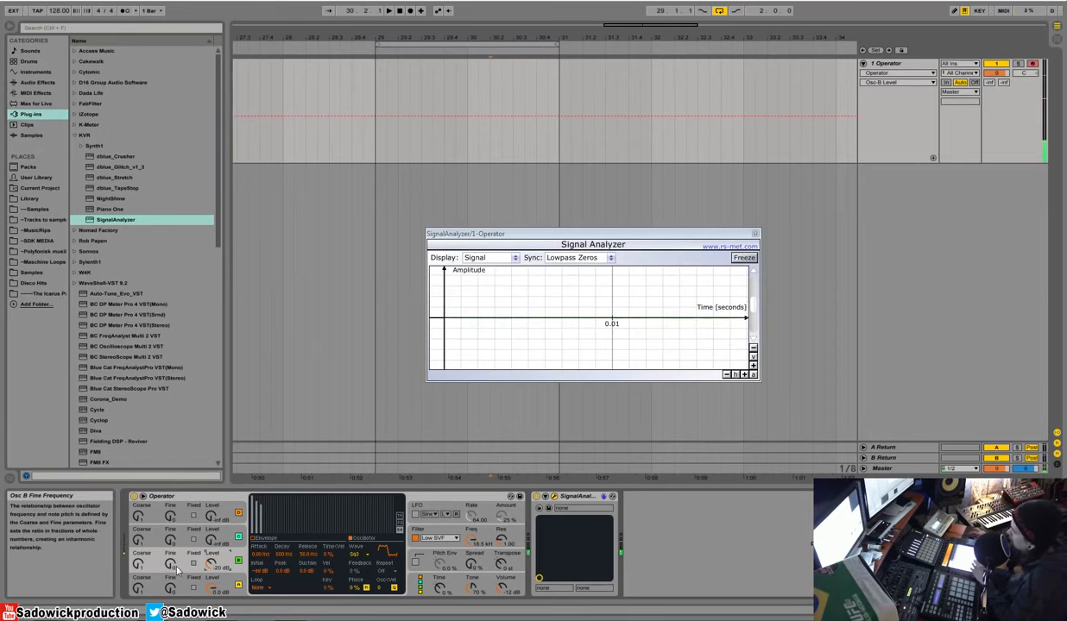
Step: Try a raised fine frequency on oscillator B, reset it to default, and raise the oscillator's coarse frequency instead
left_click_drag(173, 569, 172, 515)
key("Delete")
left_click(138, 565)
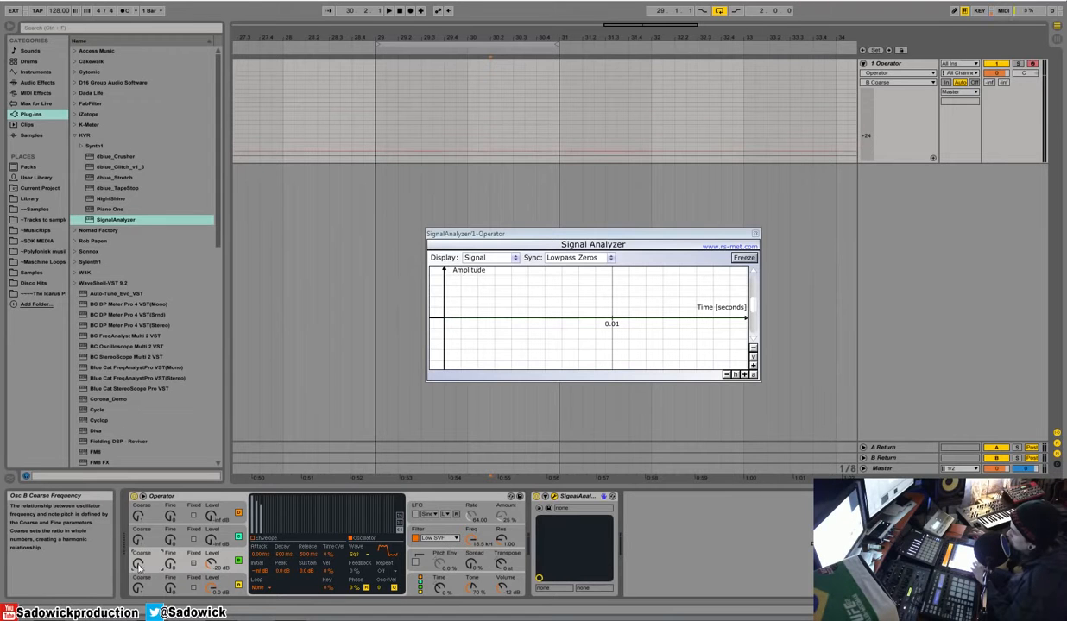
left_click_drag(138, 564, 138, 546)
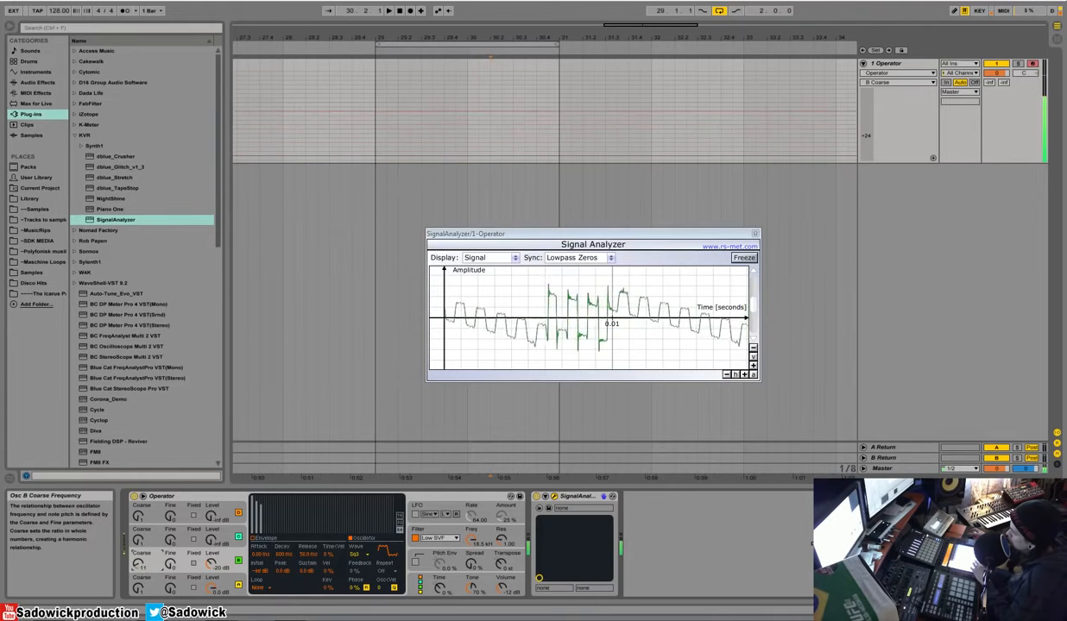
Step: Show oscillator B's volume envelope and reshape it with a longer decay and sustain down to -inf dB
left_click(472, 542)
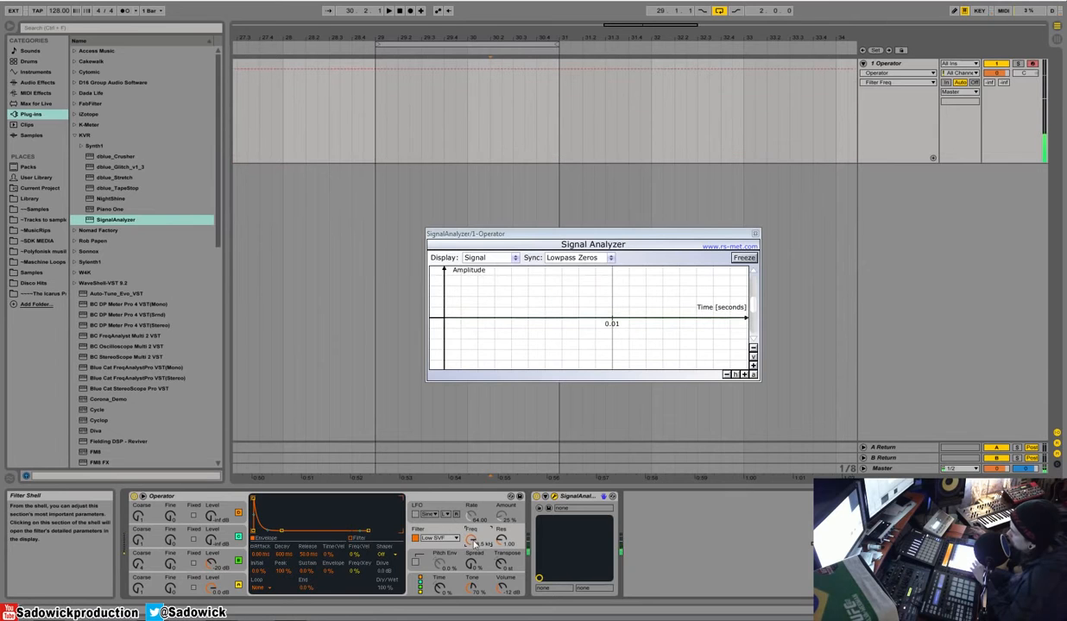
left_click(227, 563)
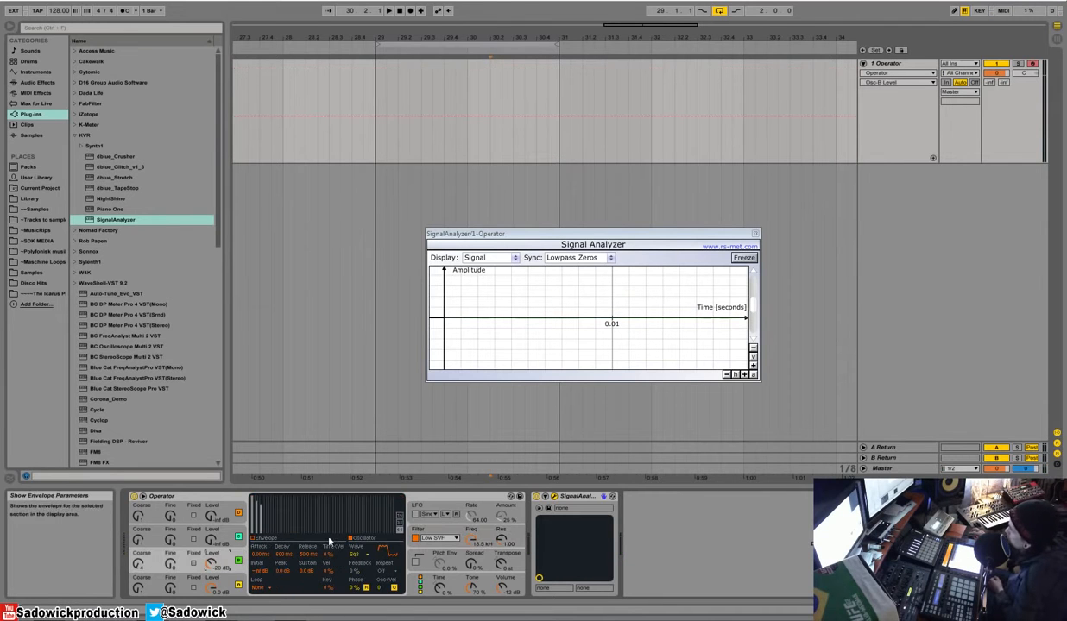
left_click(253, 536)
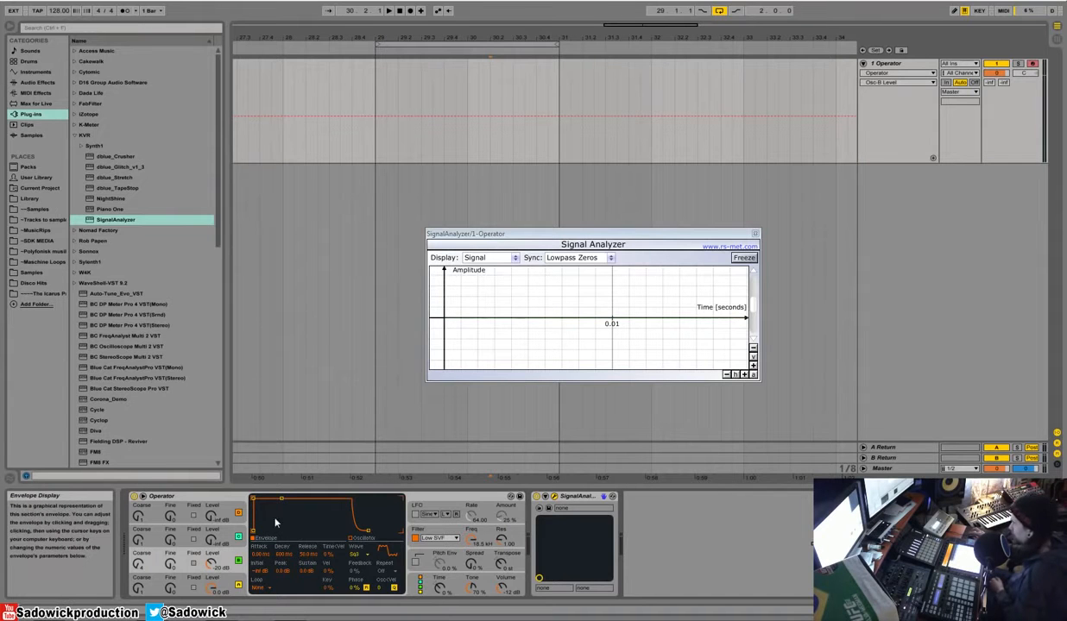
left_click_drag(273, 499, 278, 510)
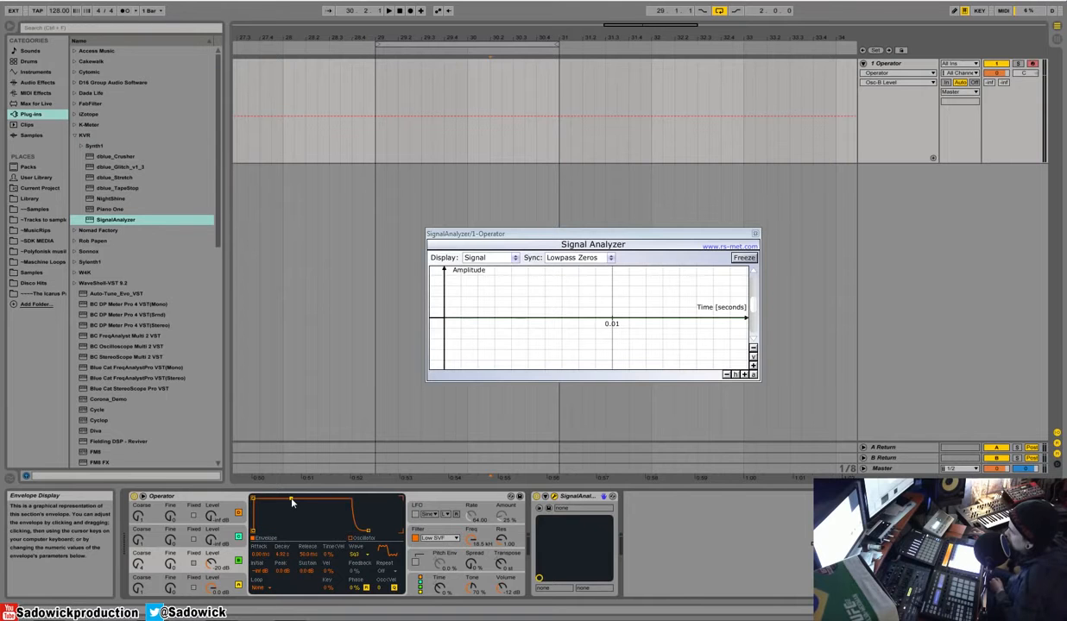
left_click_drag(292, 499, 292, 504)
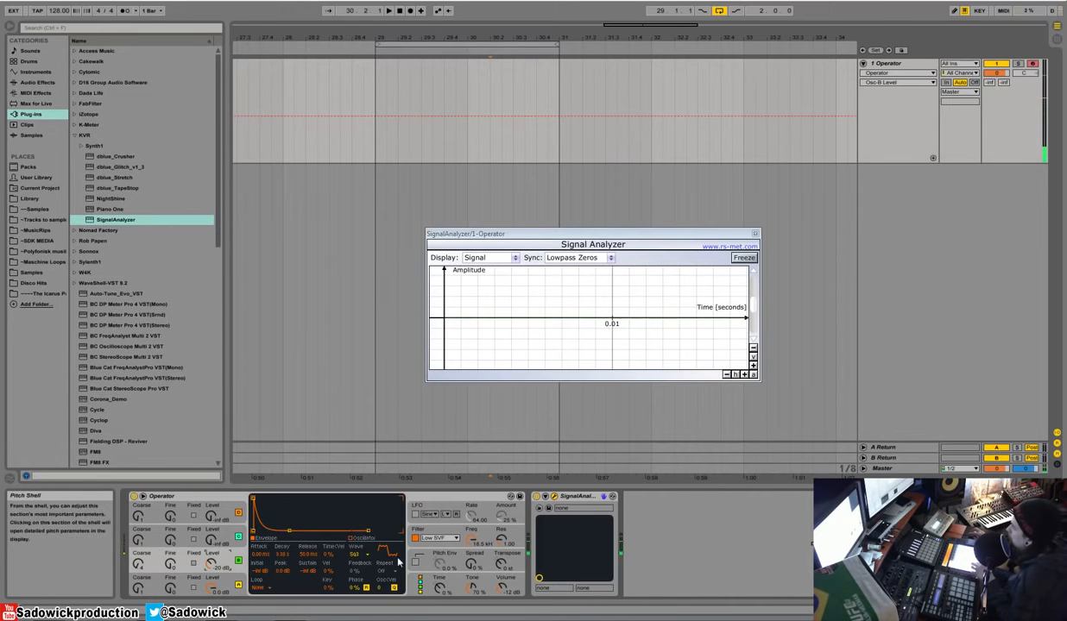
Step: Set the waveforms of oscillator B and oscillator A to Sine
left_click(359, 555)
left_click(359, 365)
left_click(212, 588)
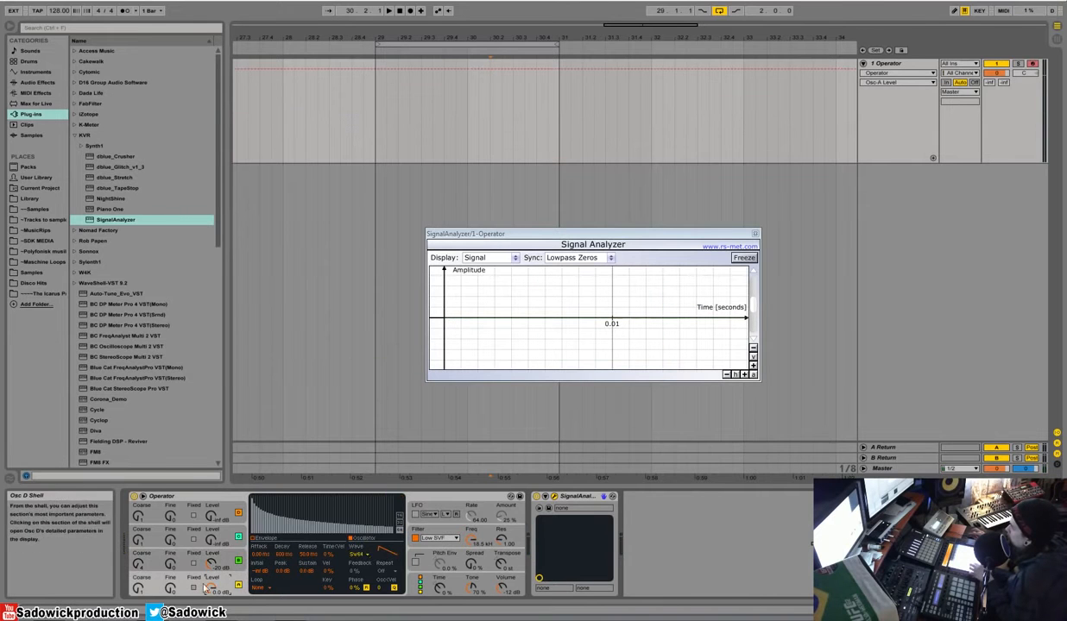
left_click(362, 555)
left_click(359, 371)
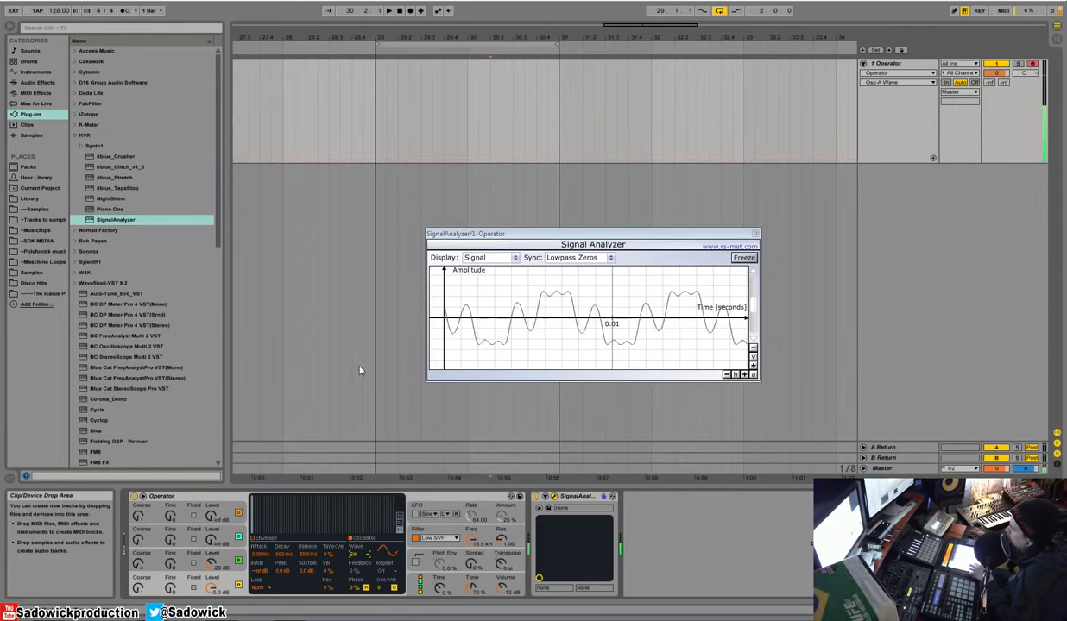
Step: Lower oscillator B's coarse frequency and raise Operator's overall volume to about -2.6 dB
left_click_drag(139, 564, 138, 583)
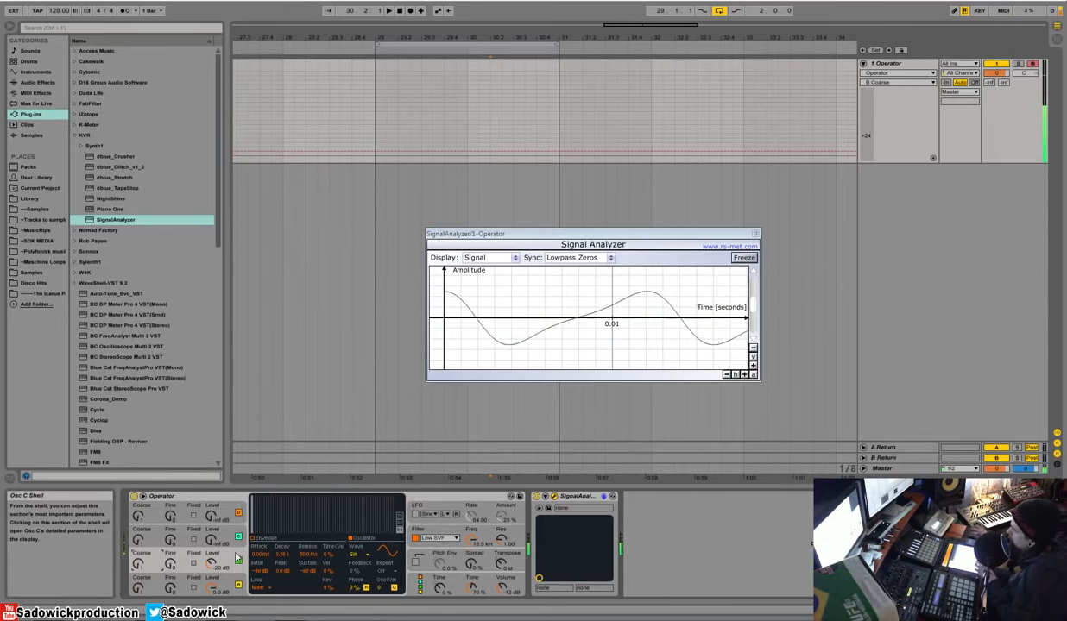
left_click_drag(501, 589, 501, 573)
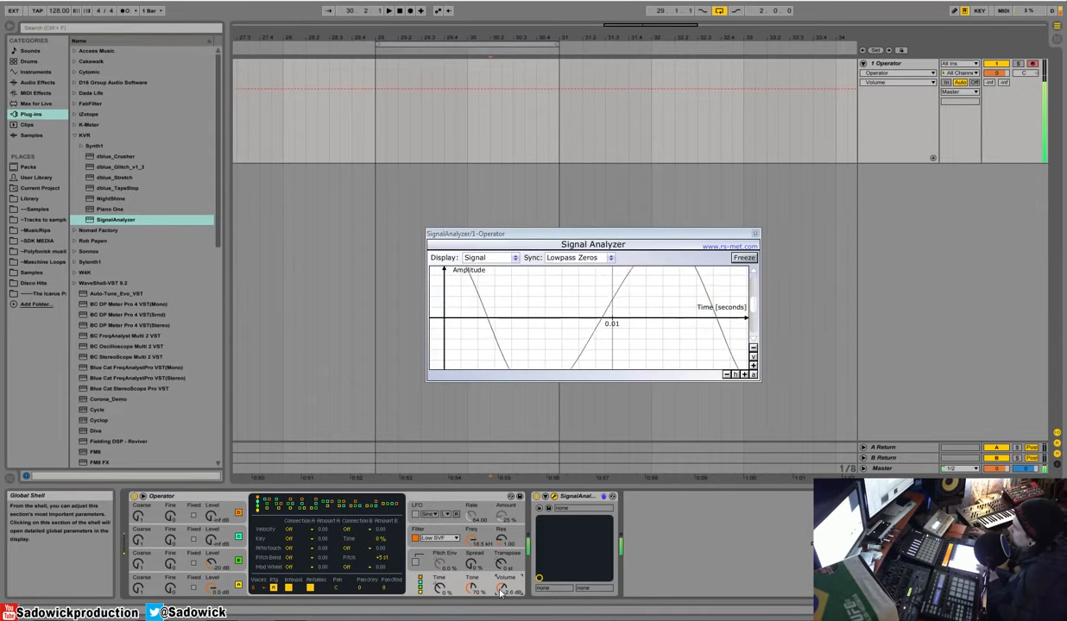
Step: Turn oscillator B's level down to -inf dB and show oscillator A's volume envelope
left_click(214, 507)
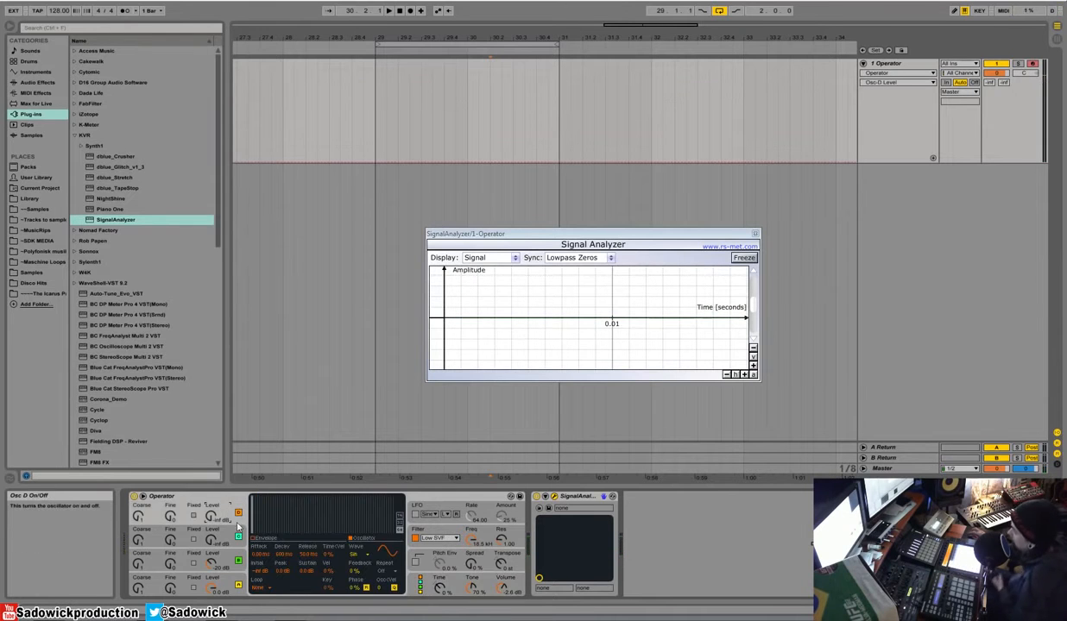
left_click(227, 586)
left_click_drag(213, 562, 214, 572)
left_click(226, 583)
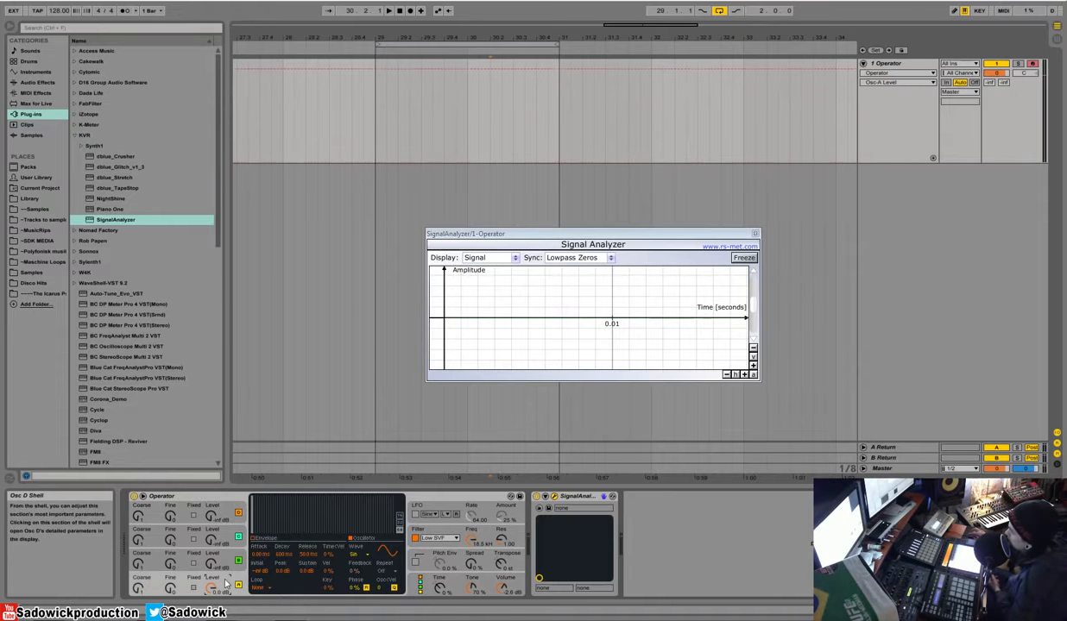
left_click(259, 544)
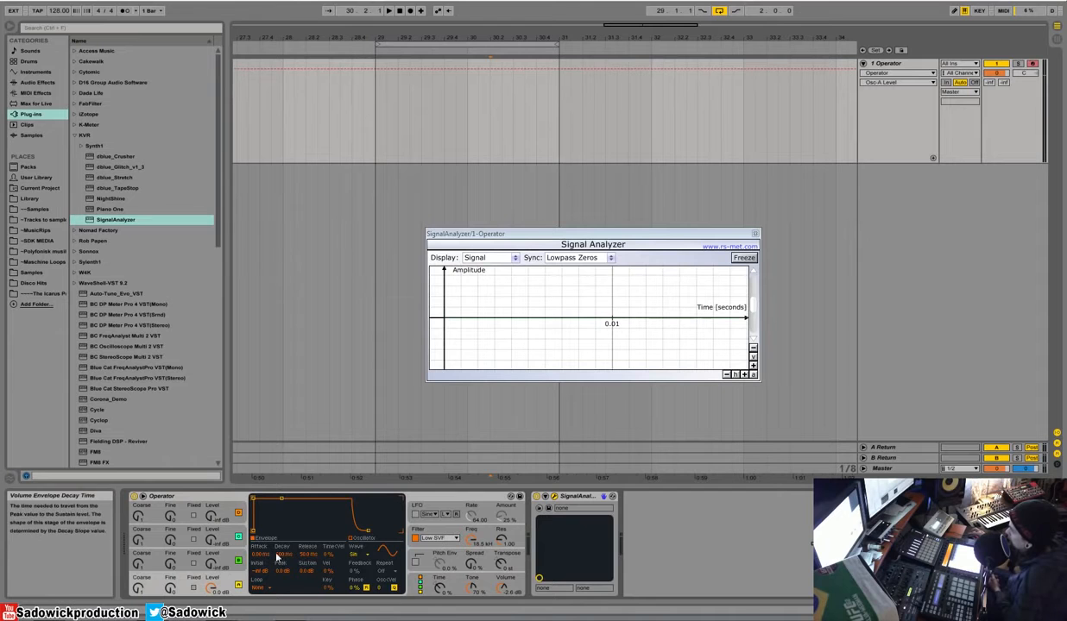
Step: Start from a Sine on oscillator A and draw a custom set of partials in its waveform editor
left_click(356, 559)
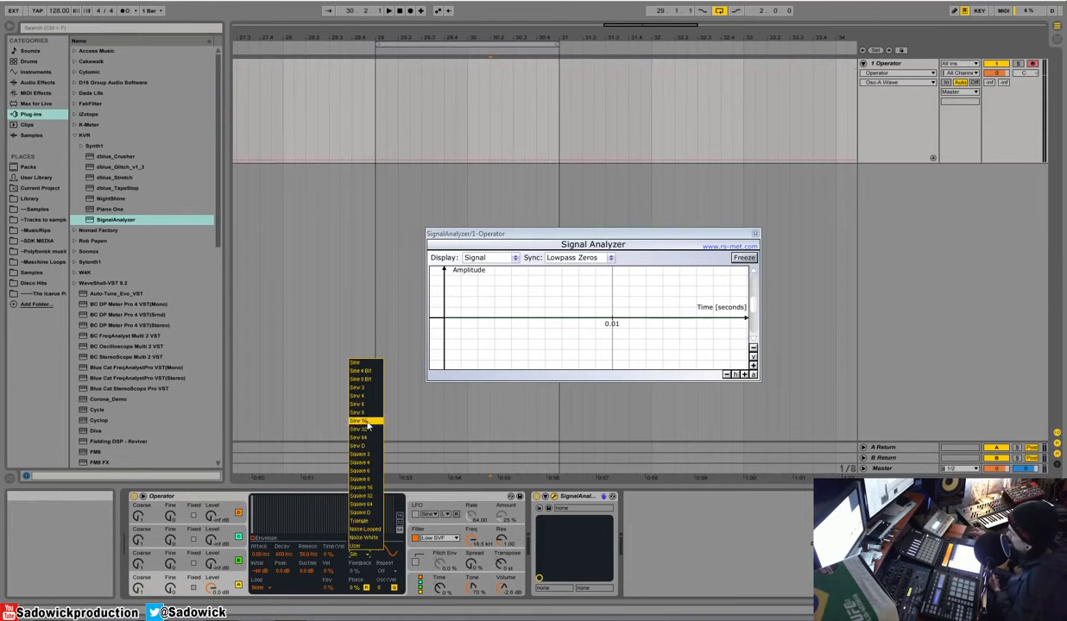
left_click(366, 362)
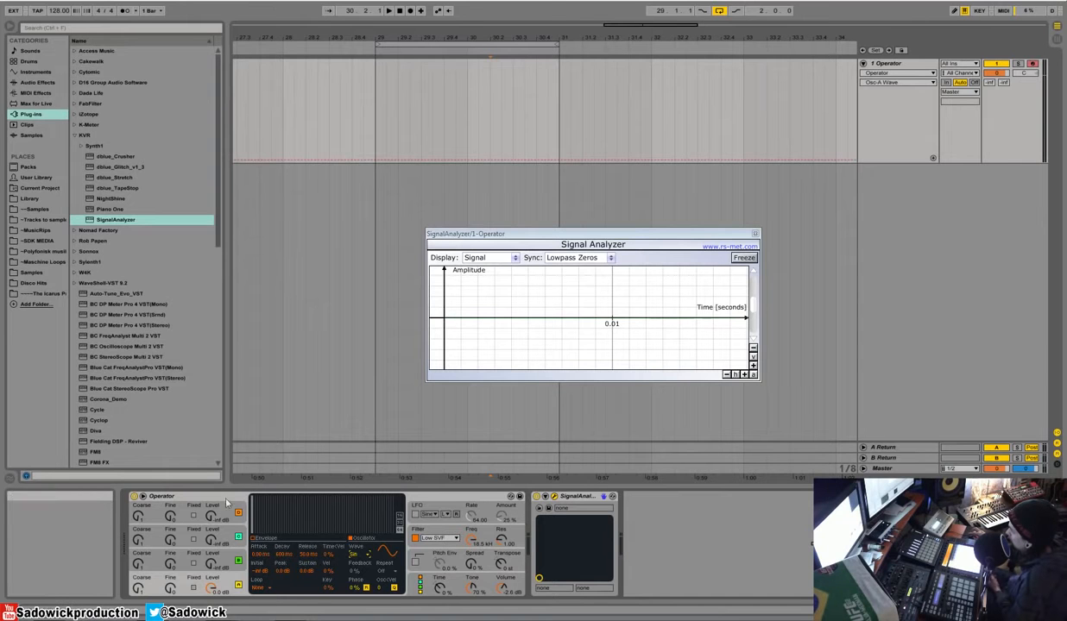
left_click_drag(258, 505, 255, 496)
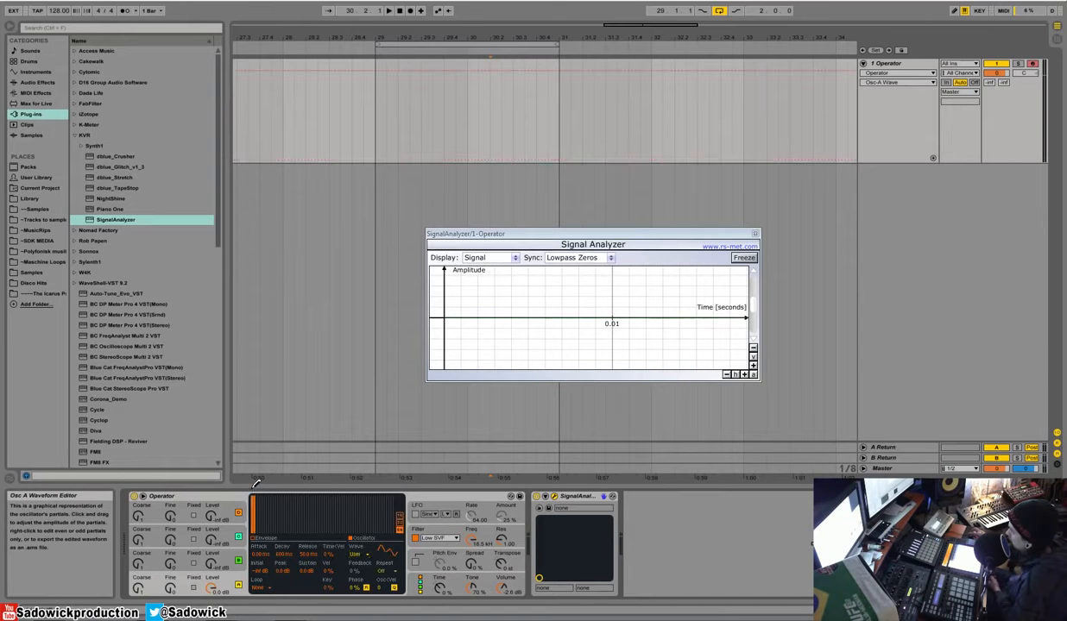
left_click_drag(362, 520, 389, 516)
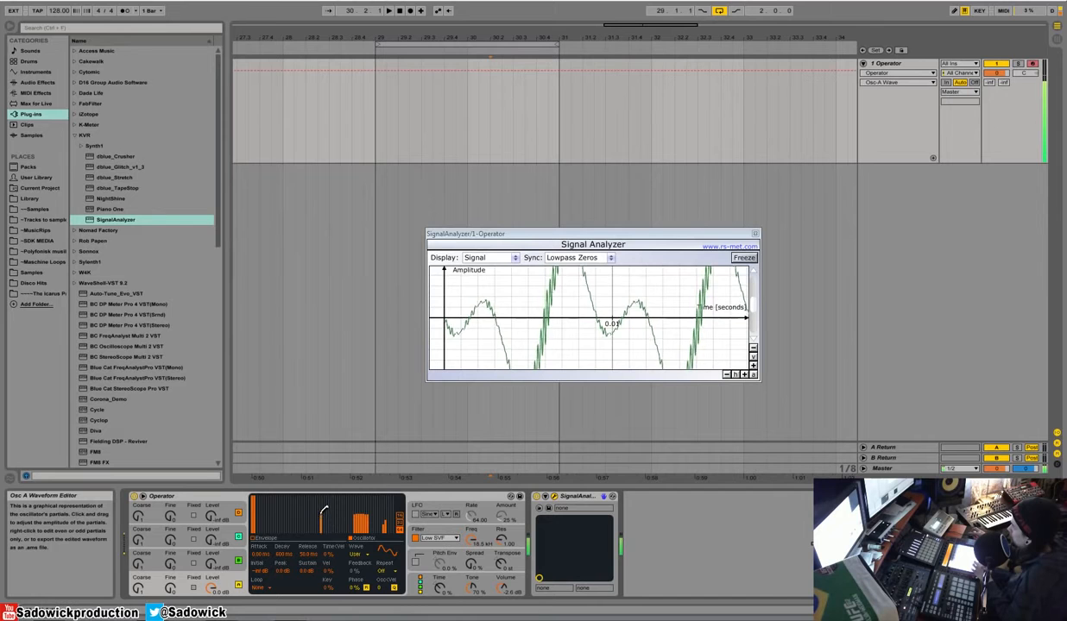
mouse_move(320, 512)
left_mouse_down()
mouse_move(285, 501)
mouse_move(395, 517)
mouse_move(267, 532)
mouse_move(403, 542)
left_mouse_up()
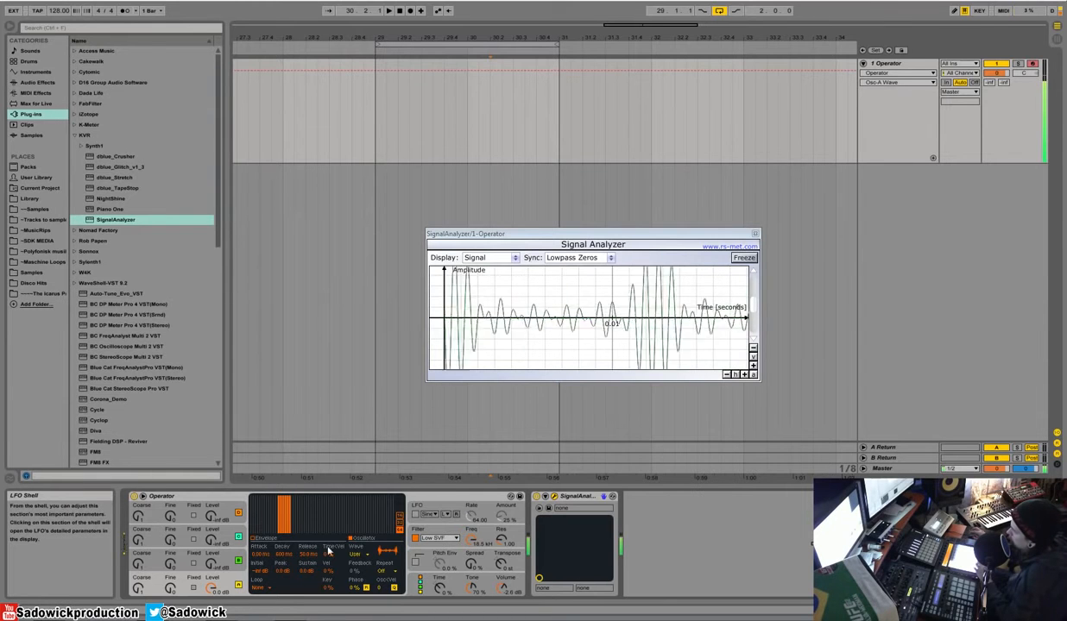
Step: Raise oscillator B's level to about -14 dB and bring its envelope sustain up to 0.0 dB
left_click(211, 565)
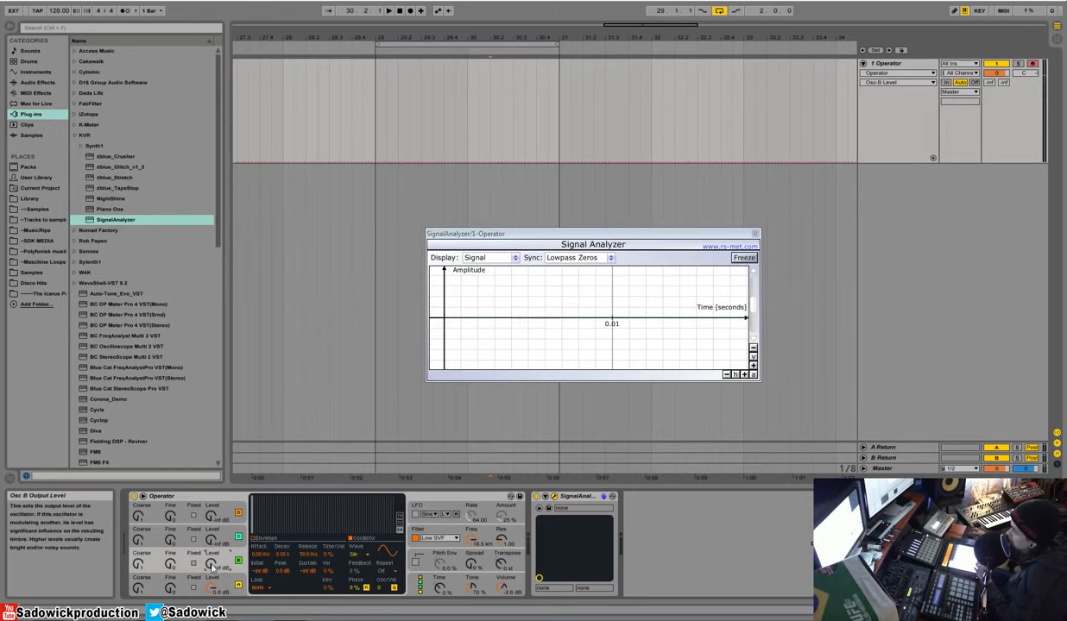
left_click_drag(211, 565, 211, 504)
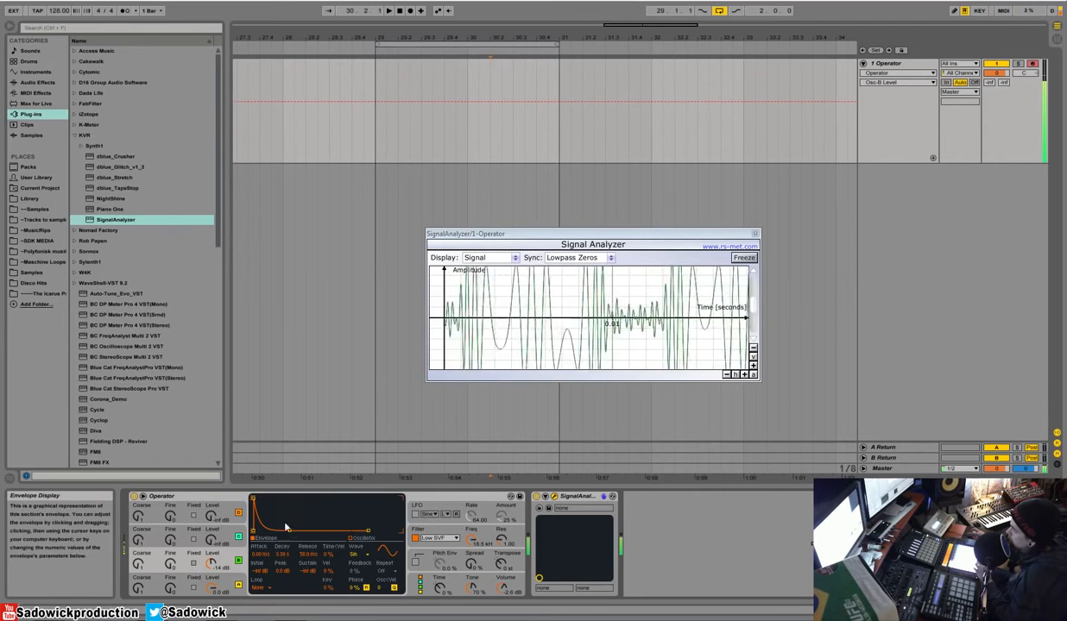
left_click_drag(289, 530, 274, 498)
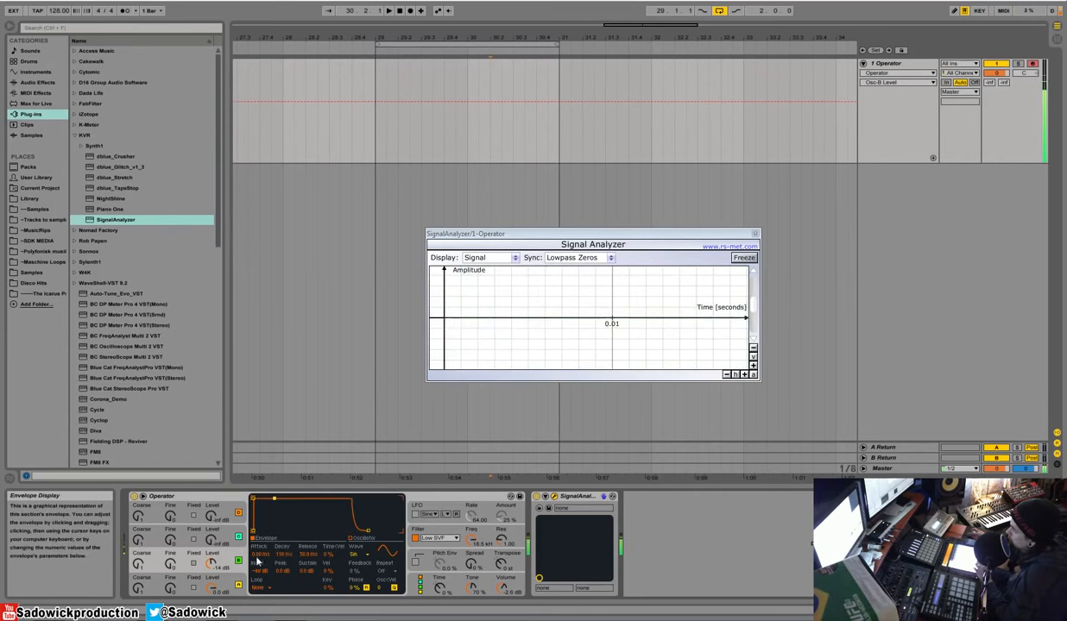
Step: Turn oscillator B's level fully down and set oscillator A's custom waveform back to Sine
left_click_drag(211, 564, 212, 617)
left_click(212, 588)
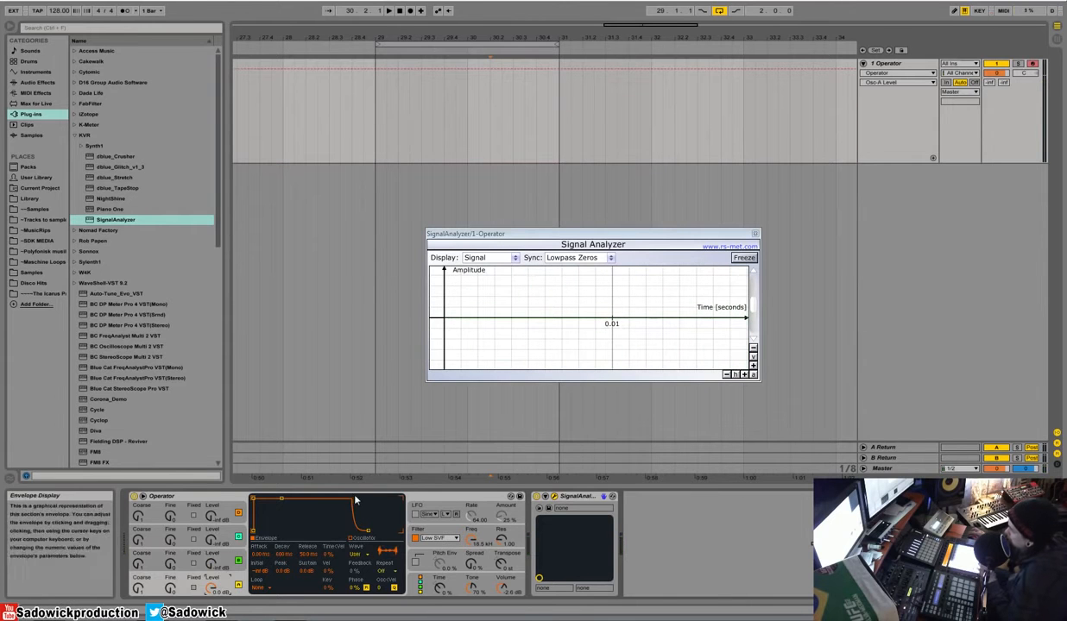
left_click(351, 539)
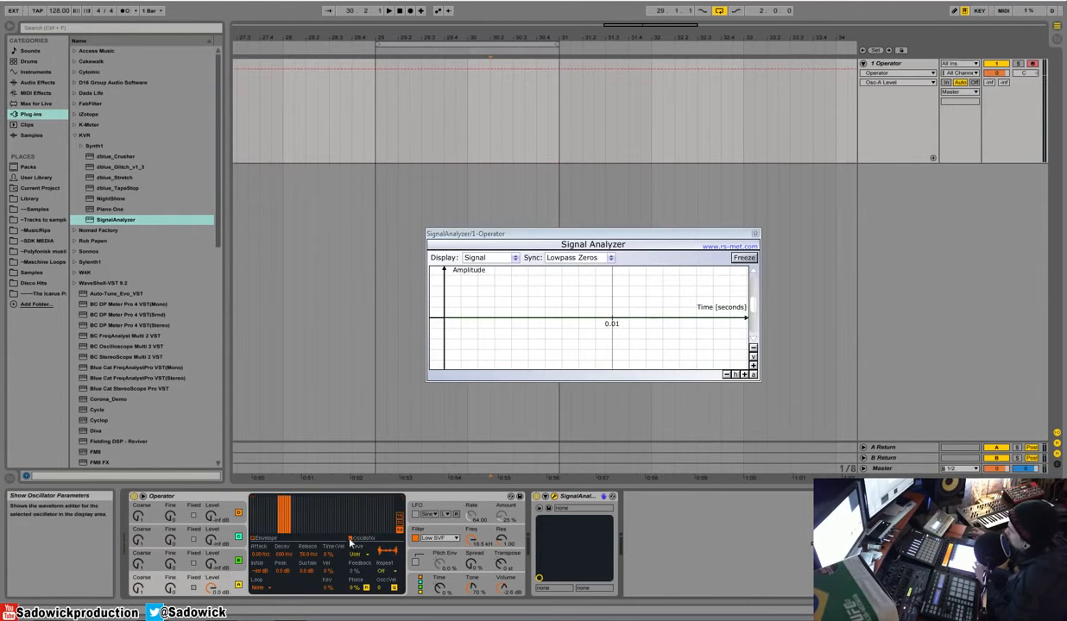
left_click(357, 553)
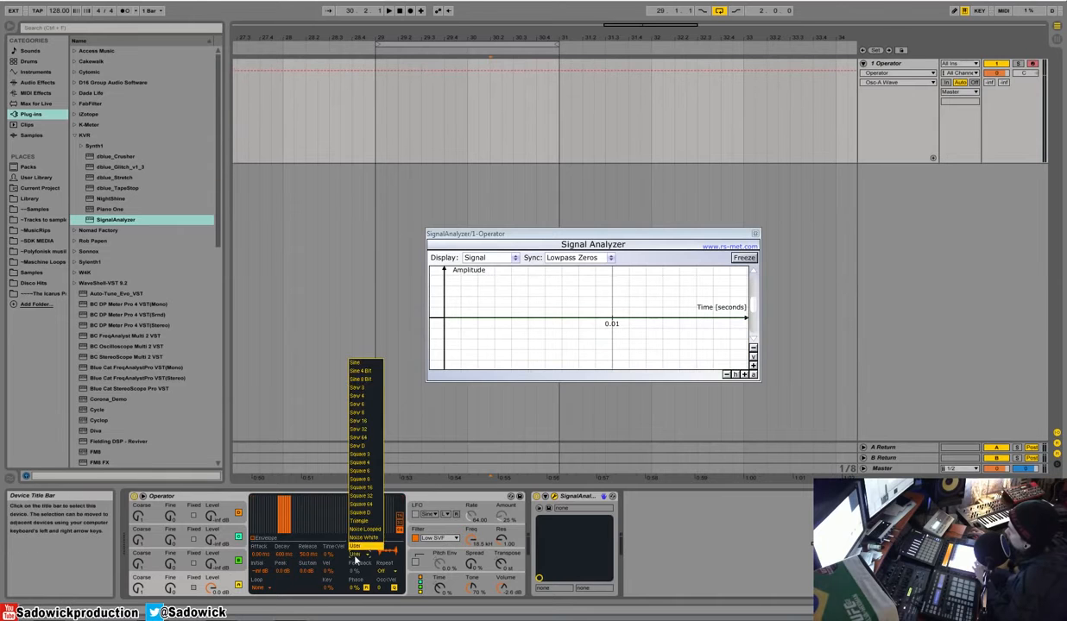
left_click(377, 365)
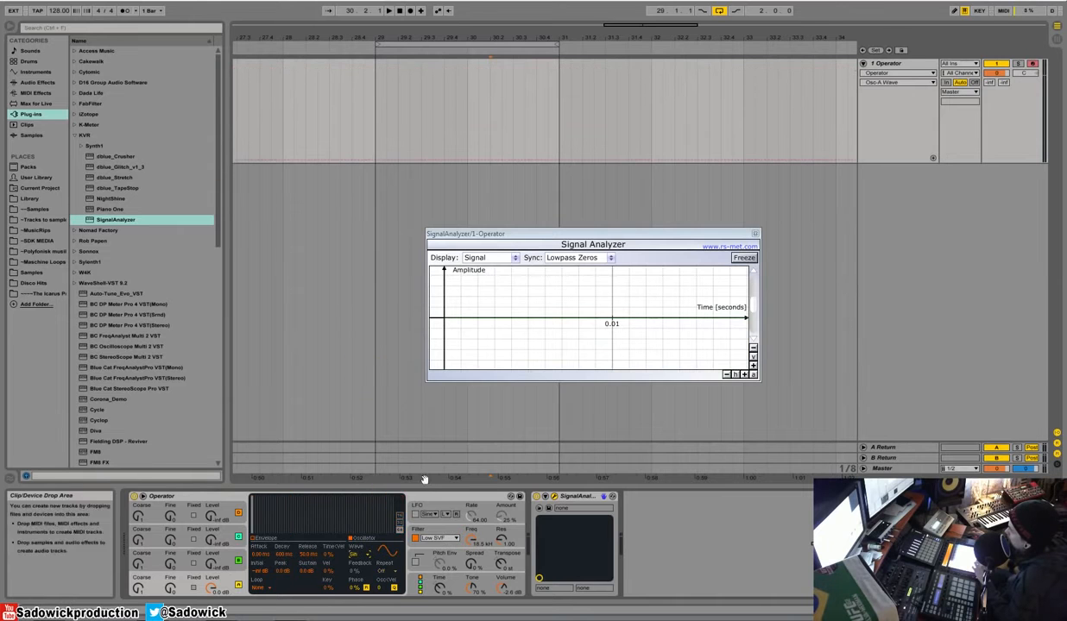
Step: Choose the User waveform for oscillator A and draw a few strong low and high partials, adjusting them in the waveform editor
left_click(369, 557)
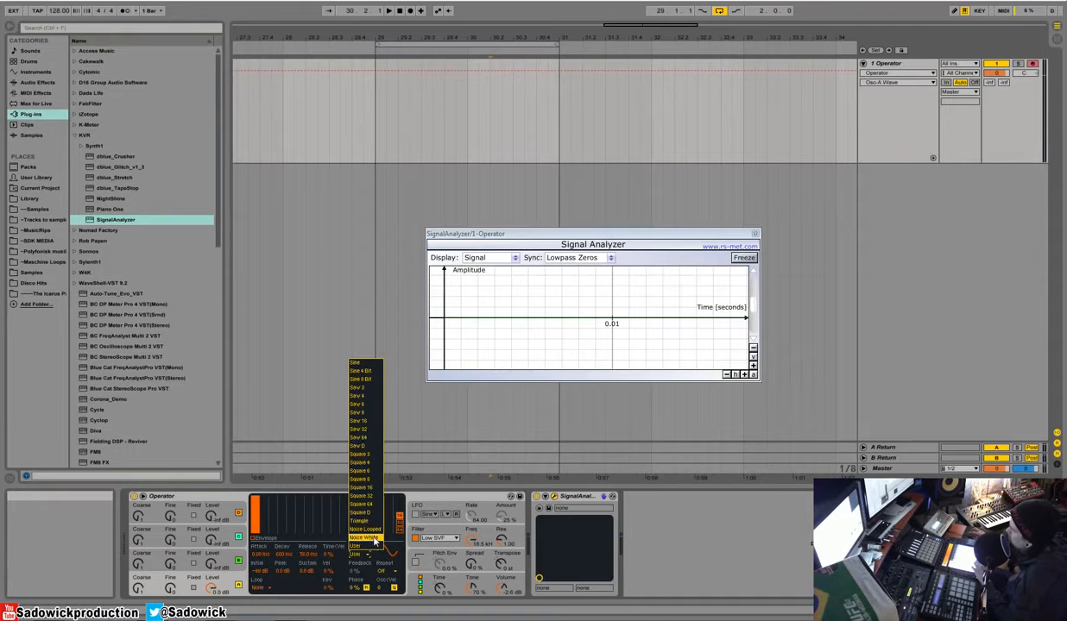
left_click(366, 546)
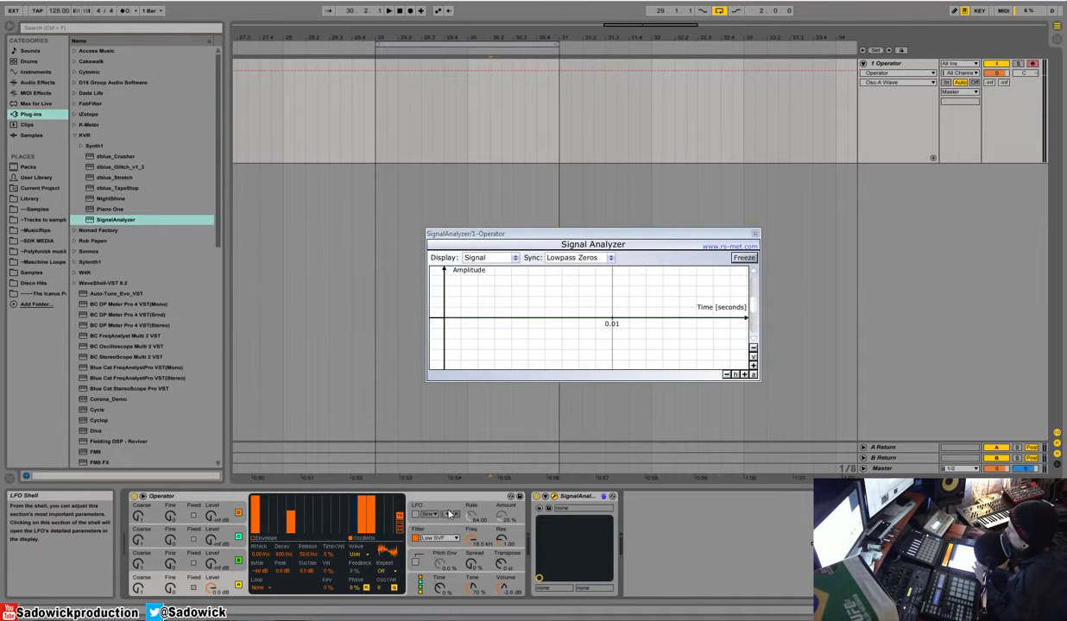
left_click_drag(372, 517, 371, 554)
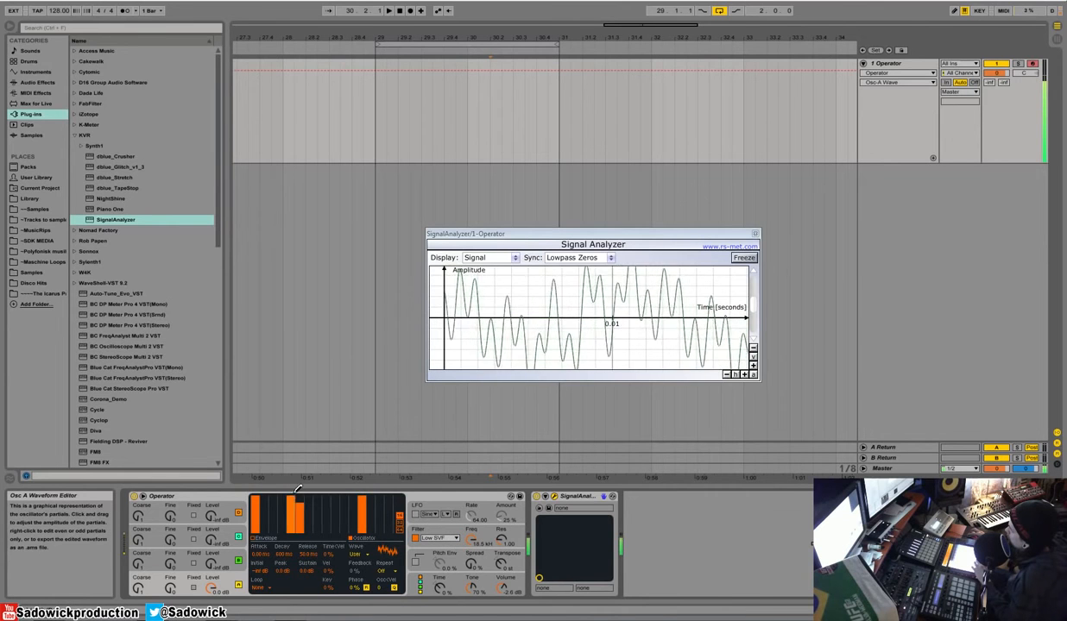
left_click_drag(288, 499, 303, 499)
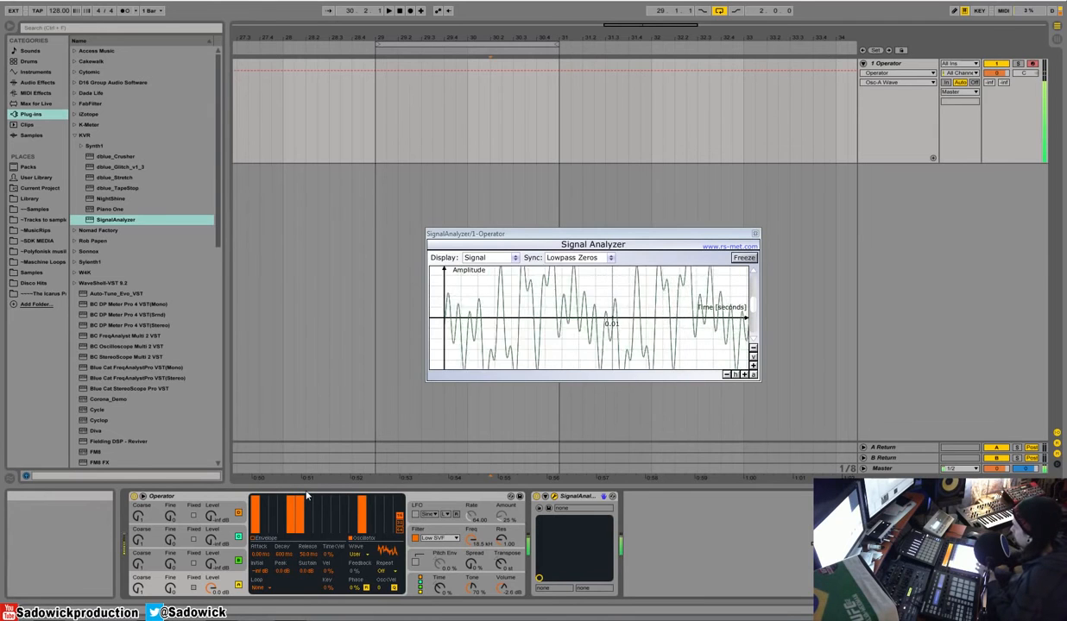
Step: Return oscillator A's waveform to Sine and pull its volume envelope's sustain down to -inf dB
left_click(354, 554)
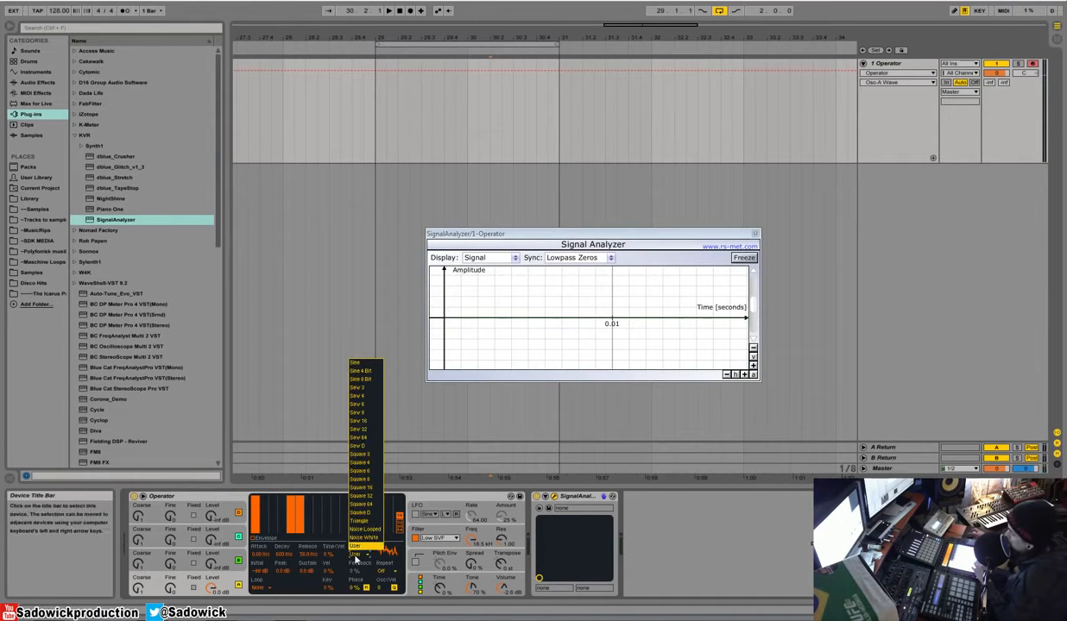
left_click(360, 365)
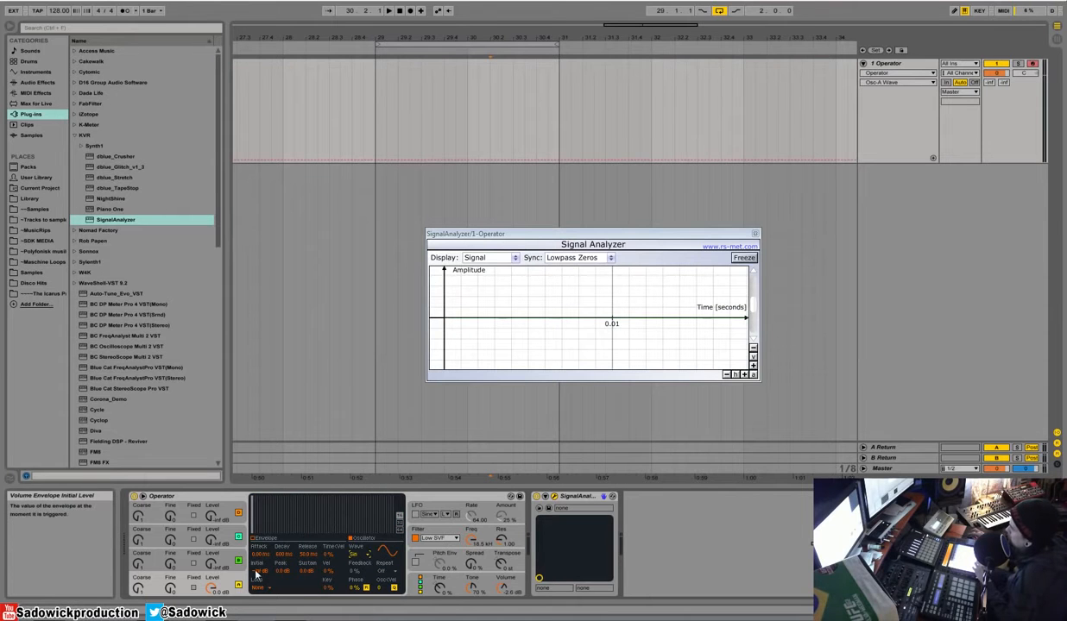
left_click(283, 571)
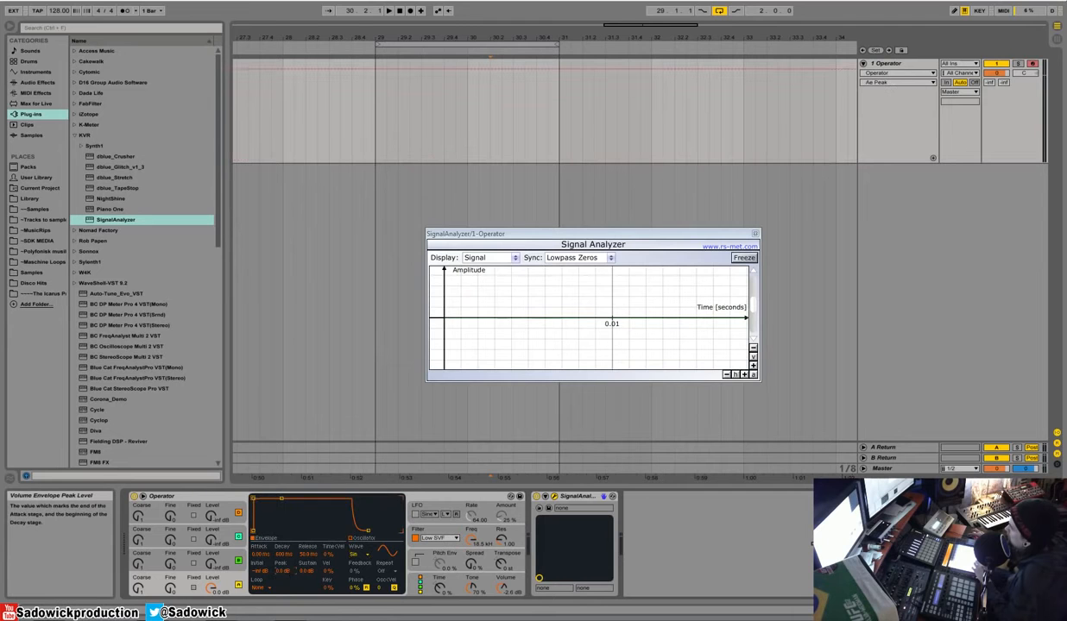
left_click_drag(287, 500, 288, 513)
Step: Set oscillator A's envelope loop mode to Sync with a 1/16 repeat, and its waveform to Saw 32
left_click(258, 588)
left_click(263, 577)
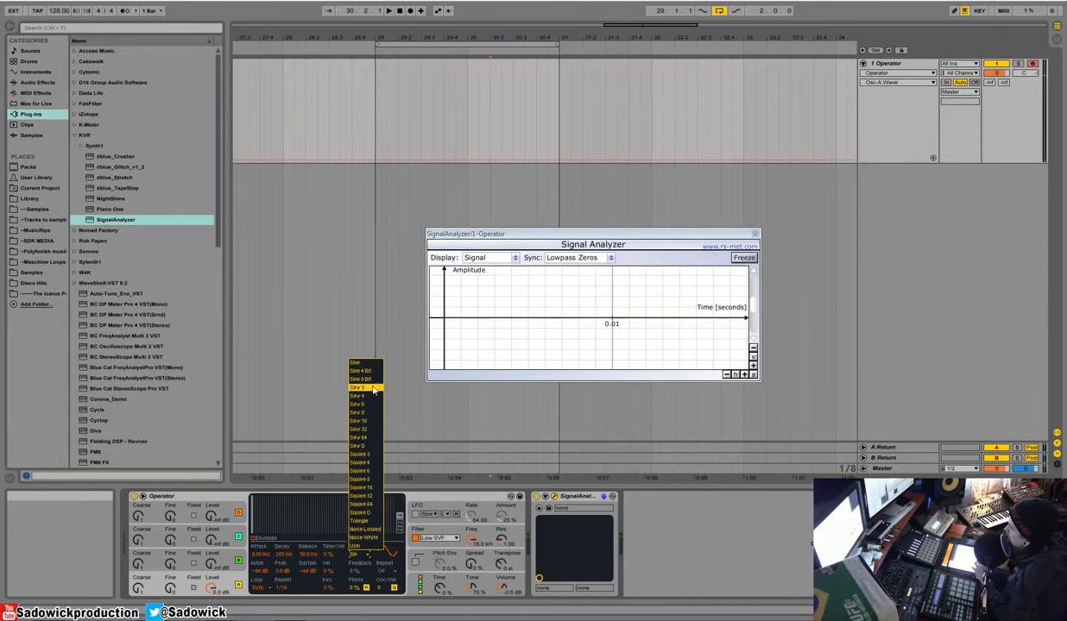
left_click(354, 431)
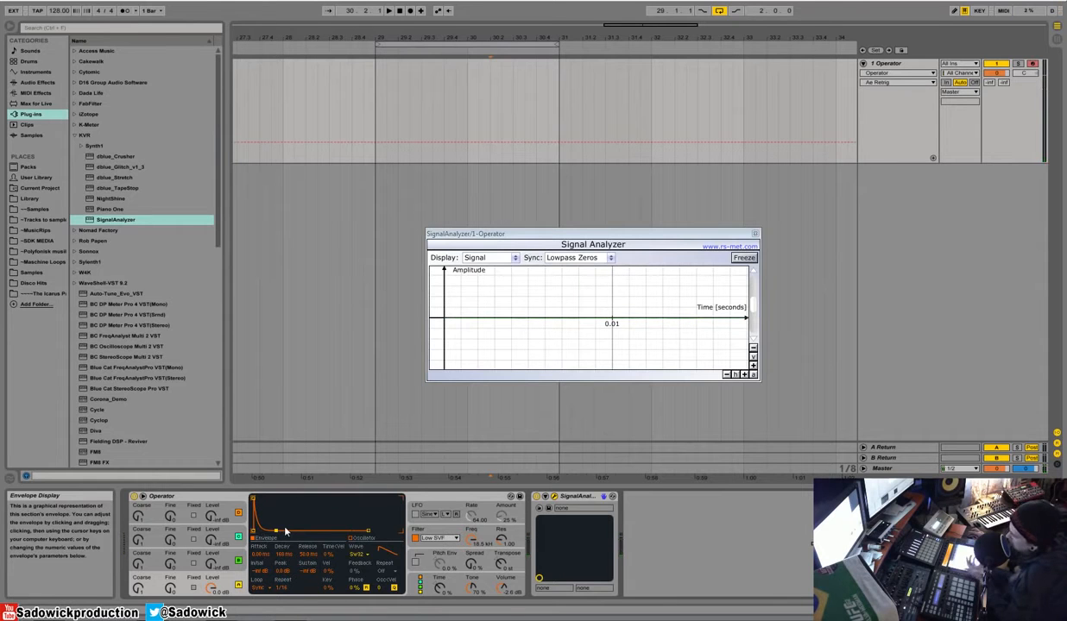
Step: Set oscillator A's volume envelope loop mode to None, keeping its Saw 32 waveform
left_click(258, 588)
left_click(269, 554)
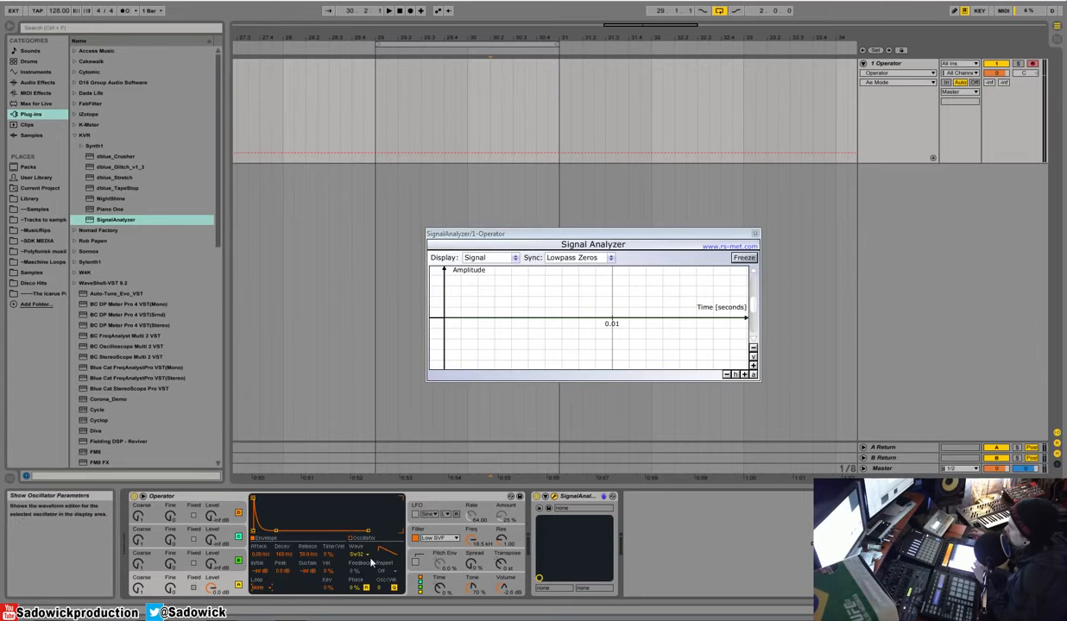
left_click(362, 556)
left_click(345, 553)
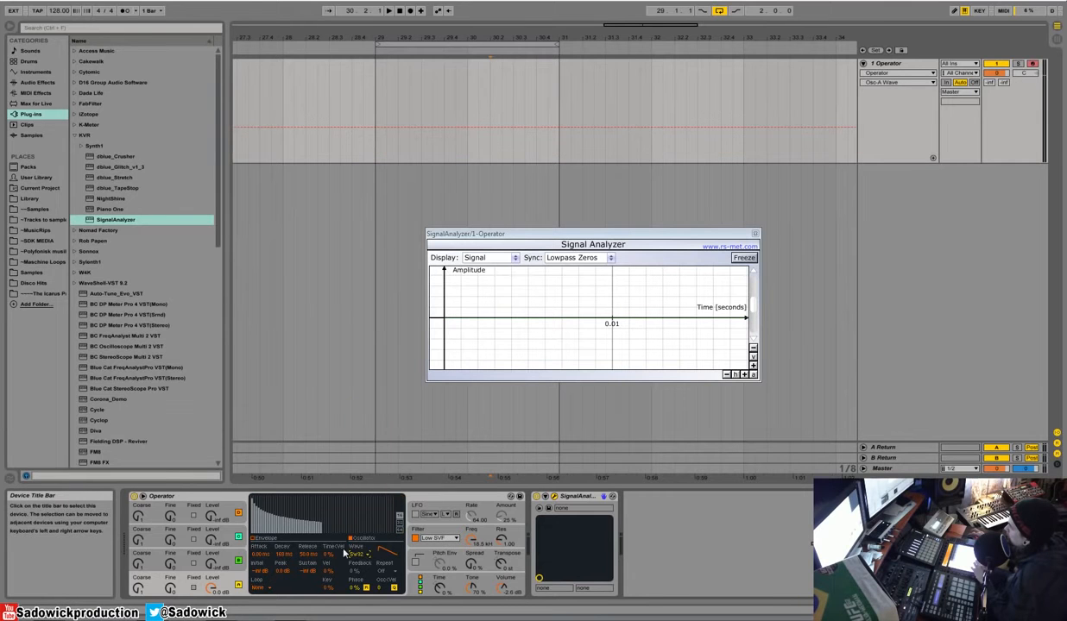
left_click(220, 563)
left_click(230, 537)
left_click(227, 560)
left_click(225, 577)
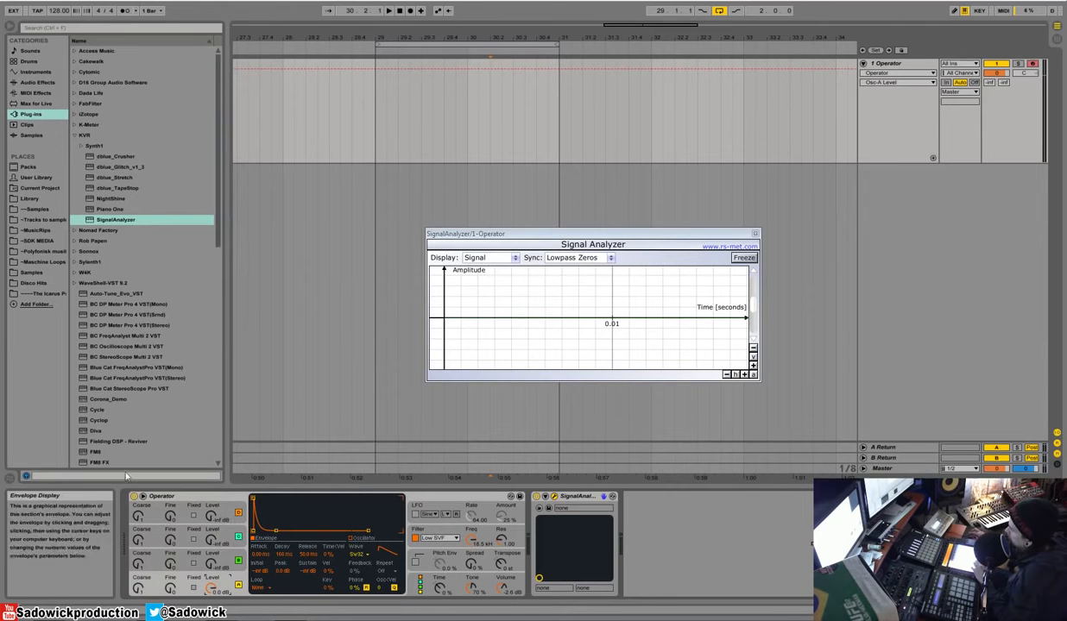
Step: Enable the LFO and raise its amount to about 51%
left_click(431, 506)
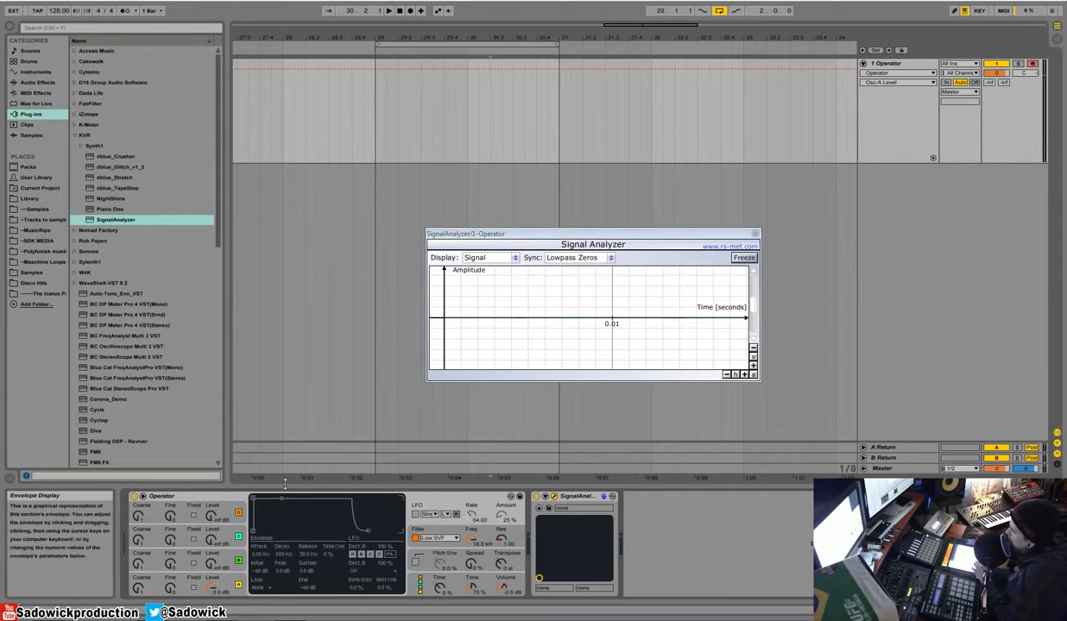
left_click(472, 515)
left_click(415, 516)
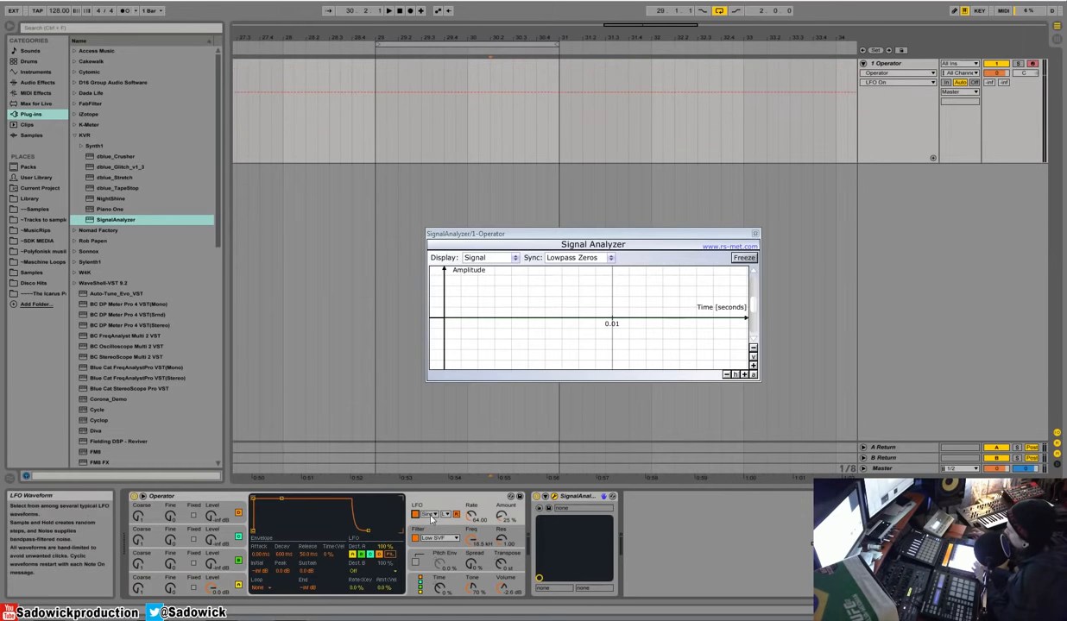
left_click(501, 516)
left_click_drag(501, 516, 501, 527)
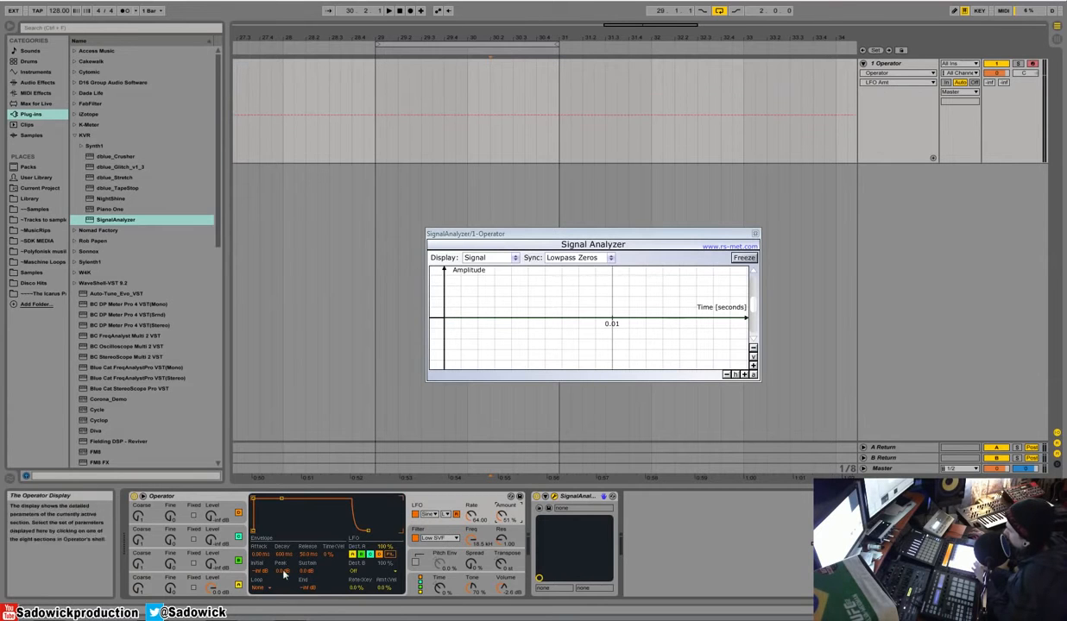
Step: Raise oscillator A's envelope sustain to 0.0 dB and shorten its decay to about 42.9 ms
left_click(226, 589)
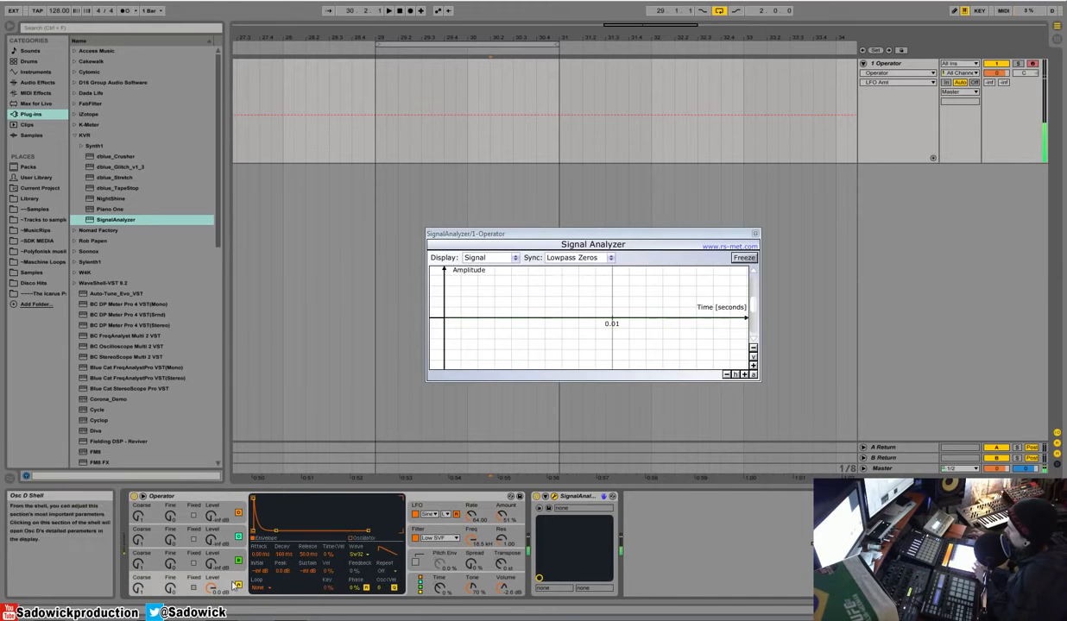
left_click_drag(276, 531, 270, 500)
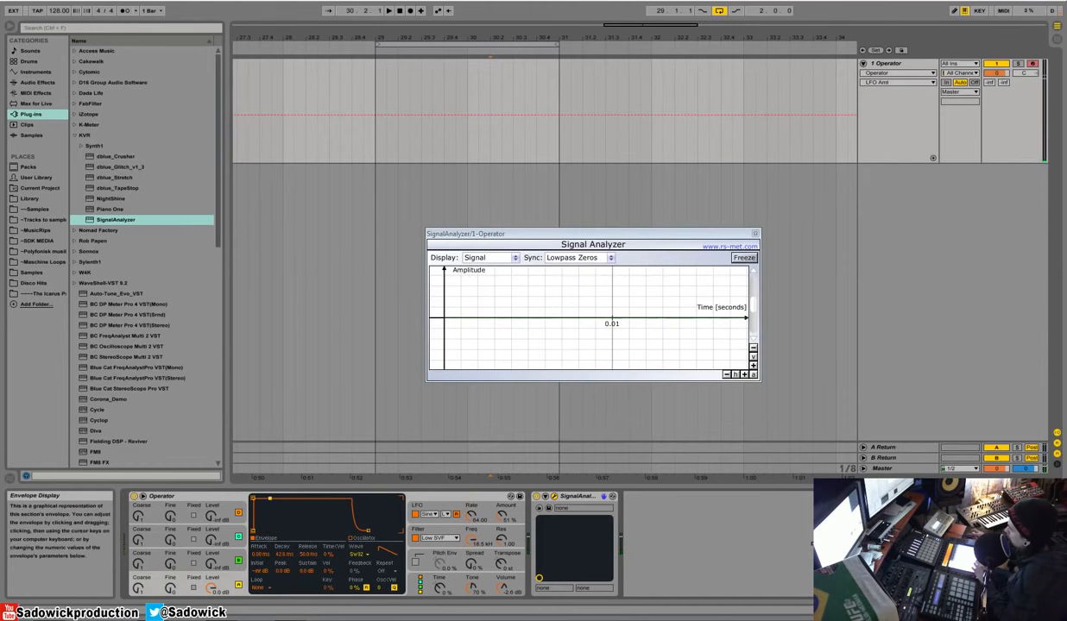
Step: Raise the LFO rate to about 109 and reduce its amount to 29%, keeping the Sine shape and retrigger on
left_click(474, 510)
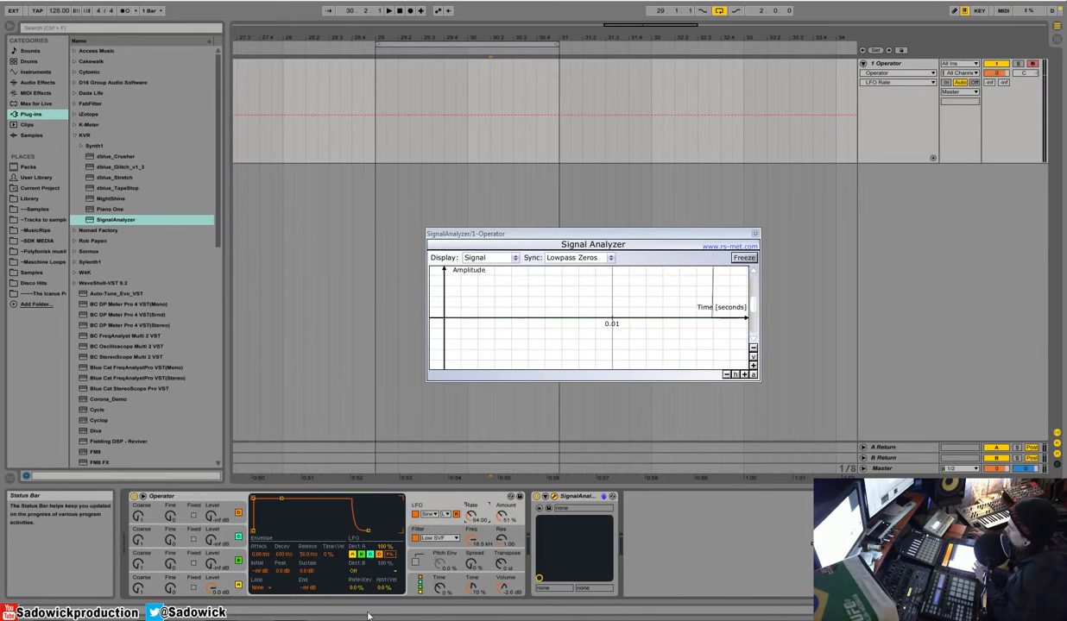
left_click_drag(505, 517, 502, 559)
left_click(429, 514)
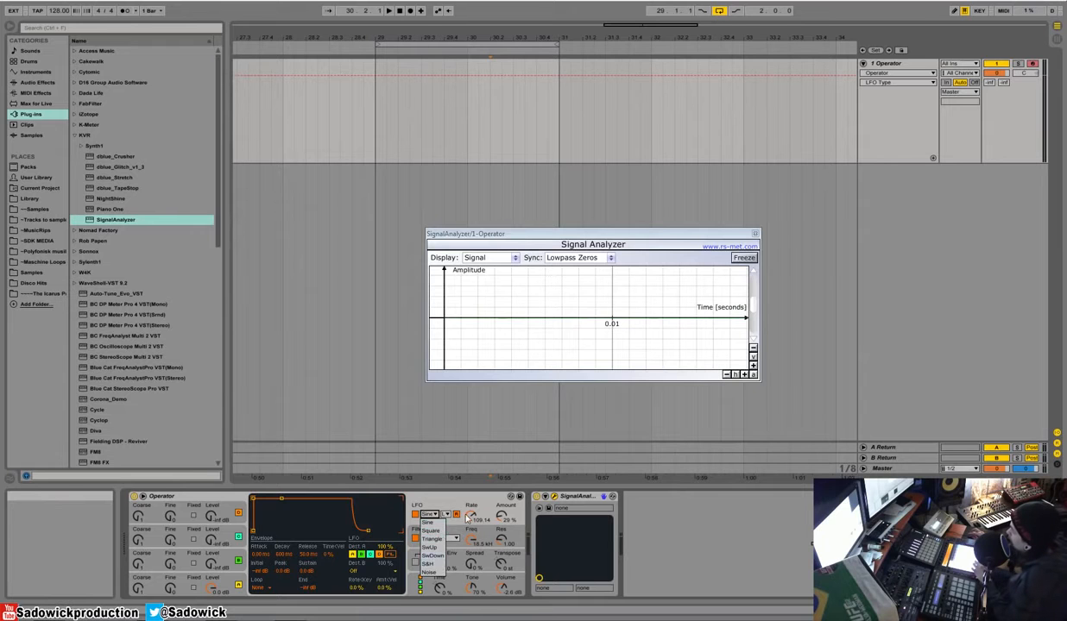
left_click(467, 517)
left_click(457, 514)
left_click(457, 514)
Step: Switch the LFO range to Sync with a rate of 1/6 and raise its amount to 79%
left_click(446, 515)
left_click(447, 537)
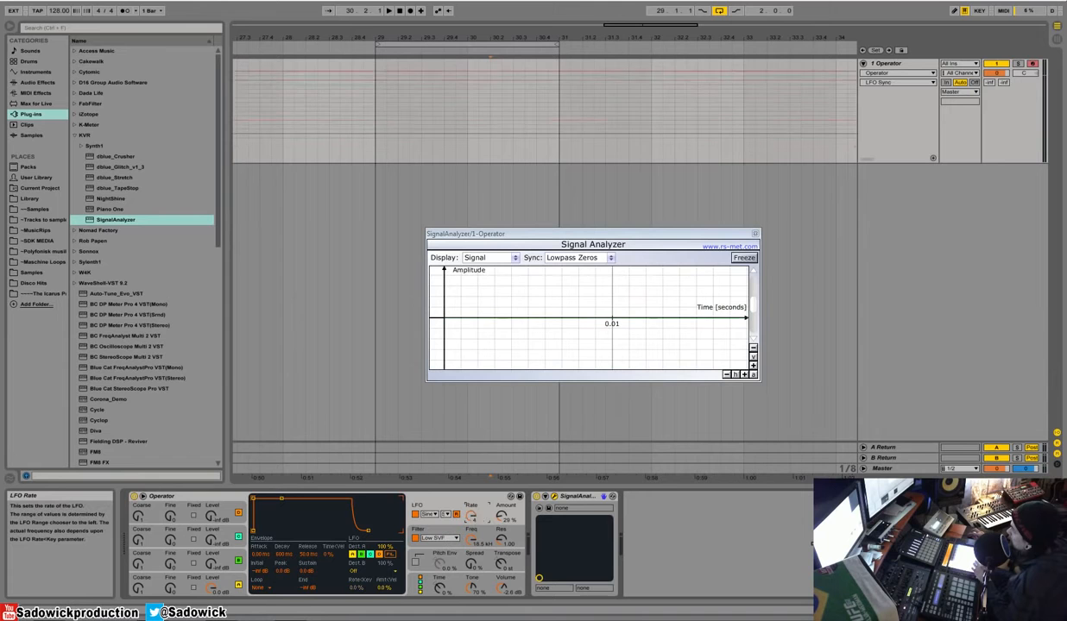
left_click(503, 517)
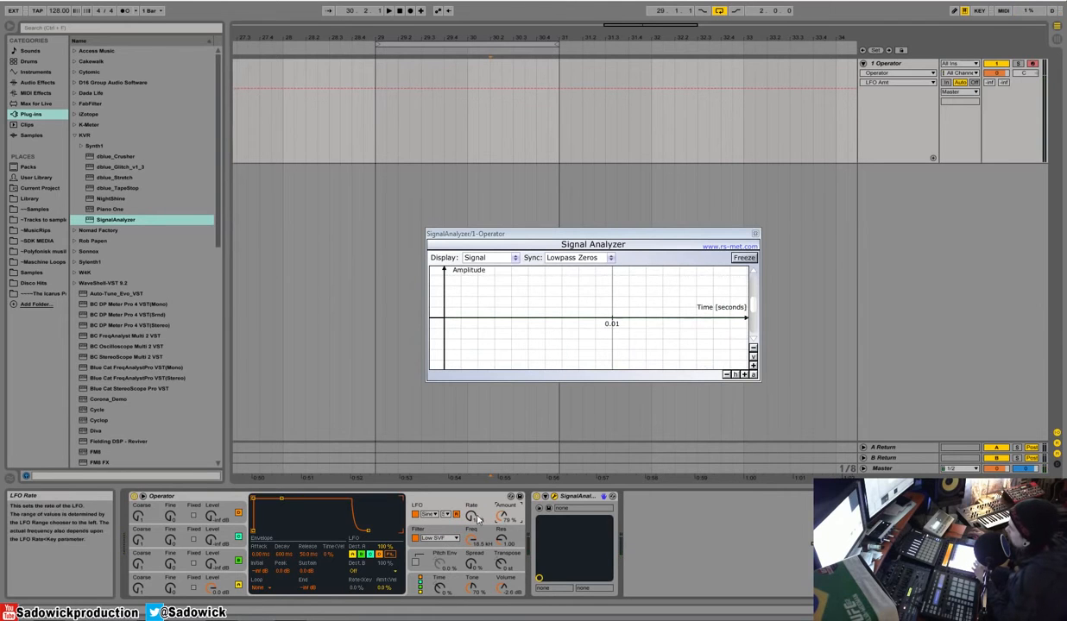
mouse_move(472, 518)
left_mouse_down()
mouse_move(472, 548)
mouse_move(472, 520)
left_mouse_up()
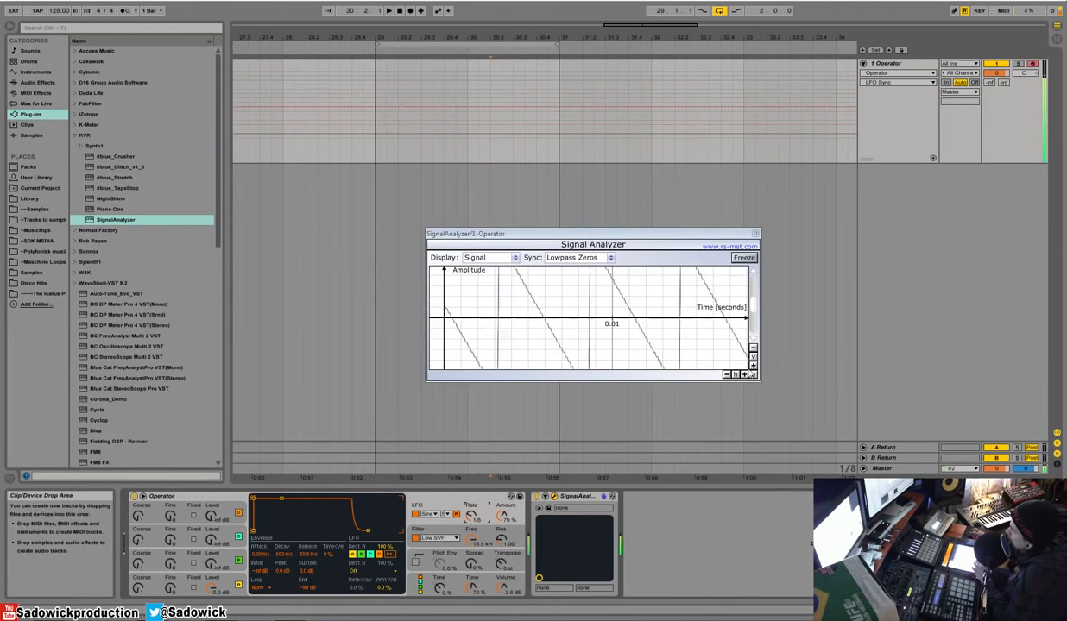
left_click(754, 348)
left_click(754, 348)
left_click(754, 348)
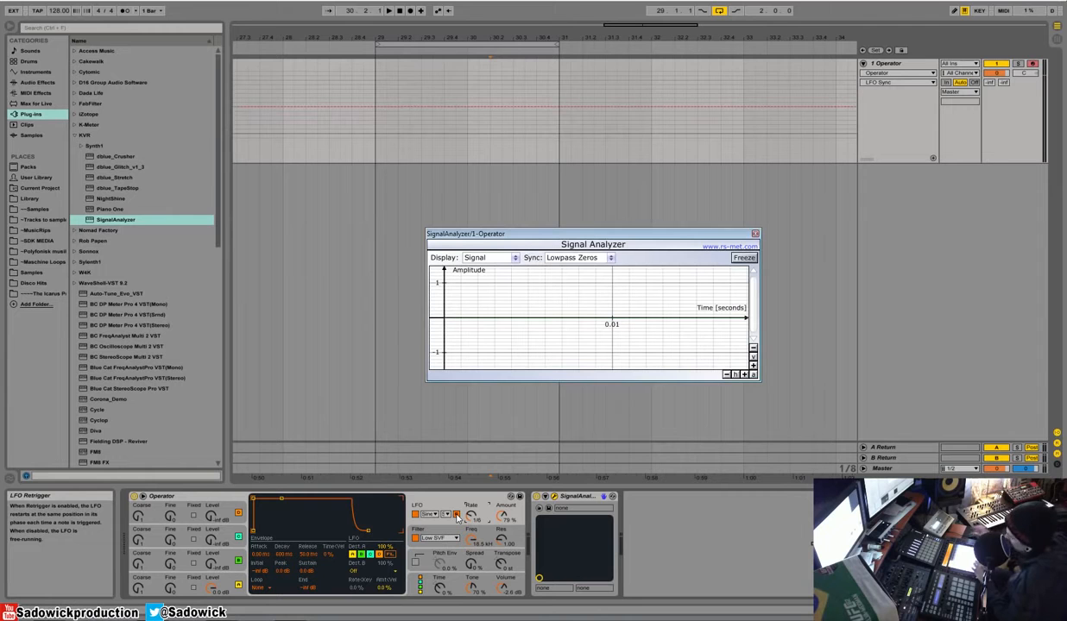
Step: Set the LFO range to Low and turn its rate down to 0.00
left_click(445, 514)
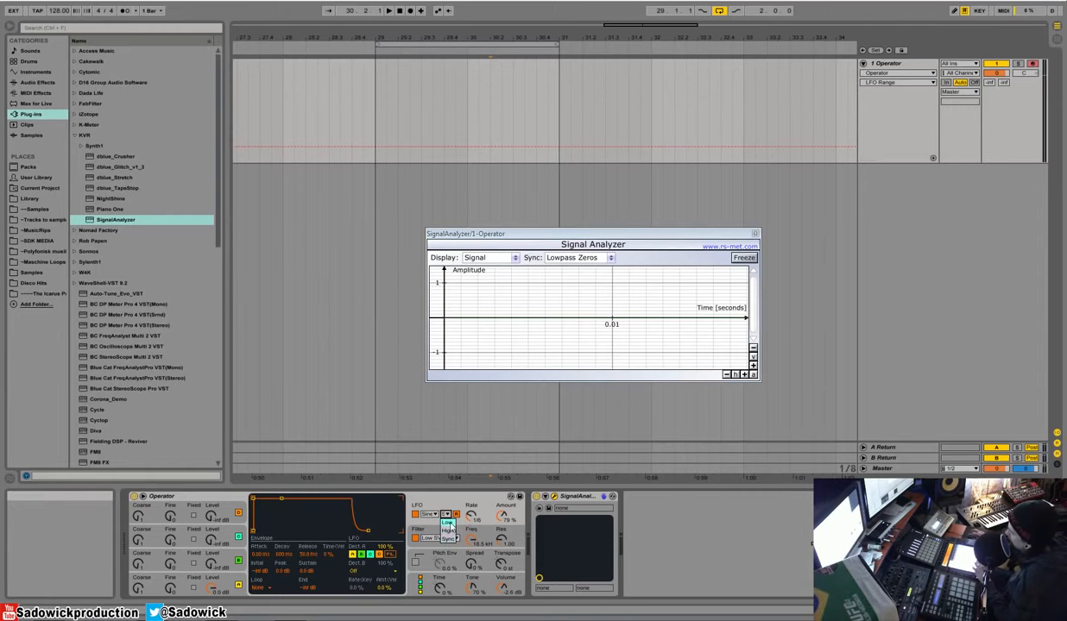
left_click(447, 530)
left_click(471, 516)
mouse_move(471, 516)
left_mouse_down()
mouse_move(471, 581)
mouse_move(471, 537)
left_mouse_up()
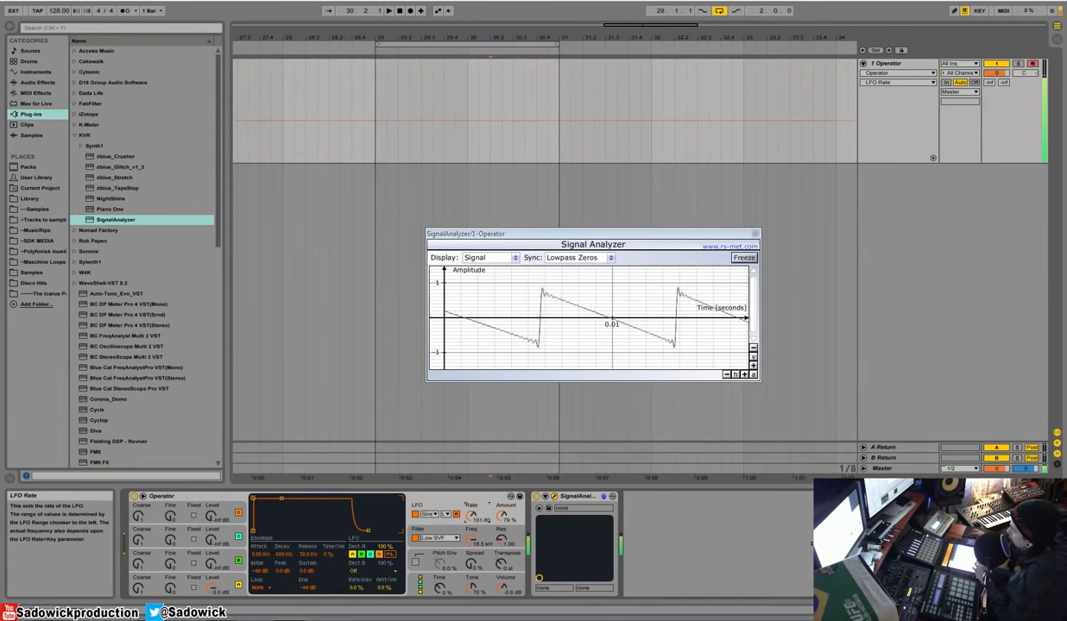
Step: Turn off the LFO, leaving its Sine shape selected
left_click(428, 515)
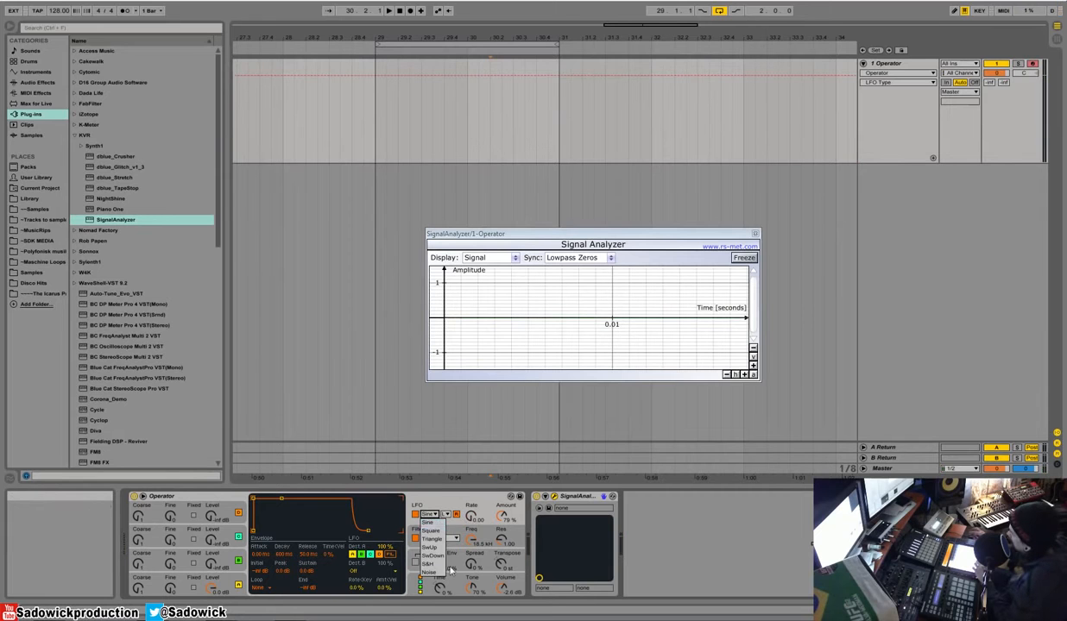
left_click(414, 517)
left_click(415, 514)
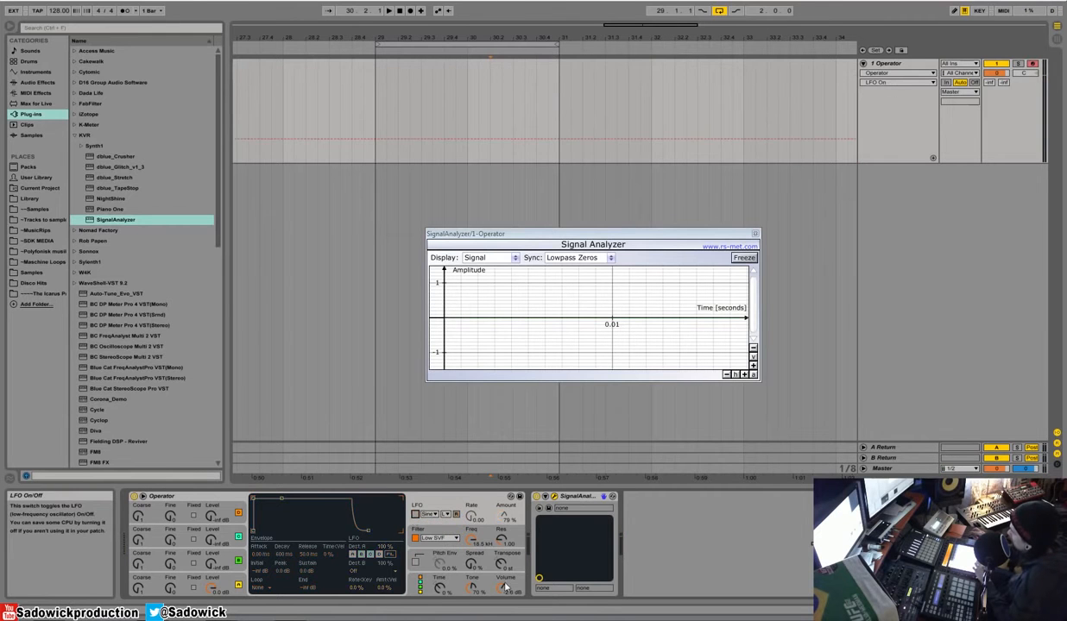
Step: Select the Low SVF filter type and sweep the filter's cutoff frequency
left_click(436, 538)
left_click(434, 429)
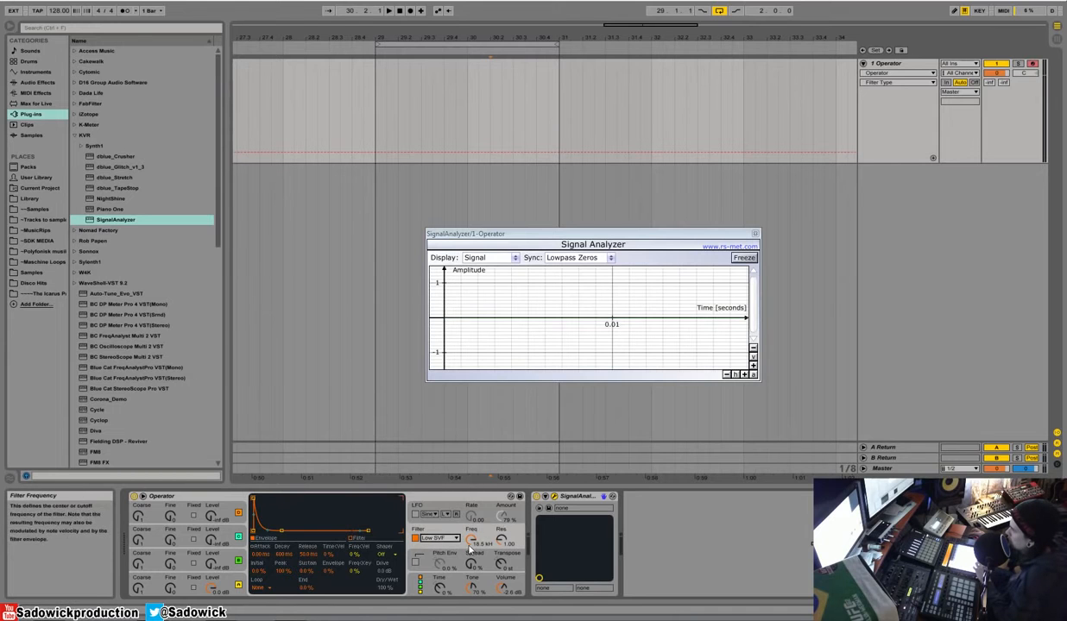
mouse_move(471, 539)
left_mouse_down()
mouse_move(471, 606)
mouse_move(471, 539)
left_mouse_up()
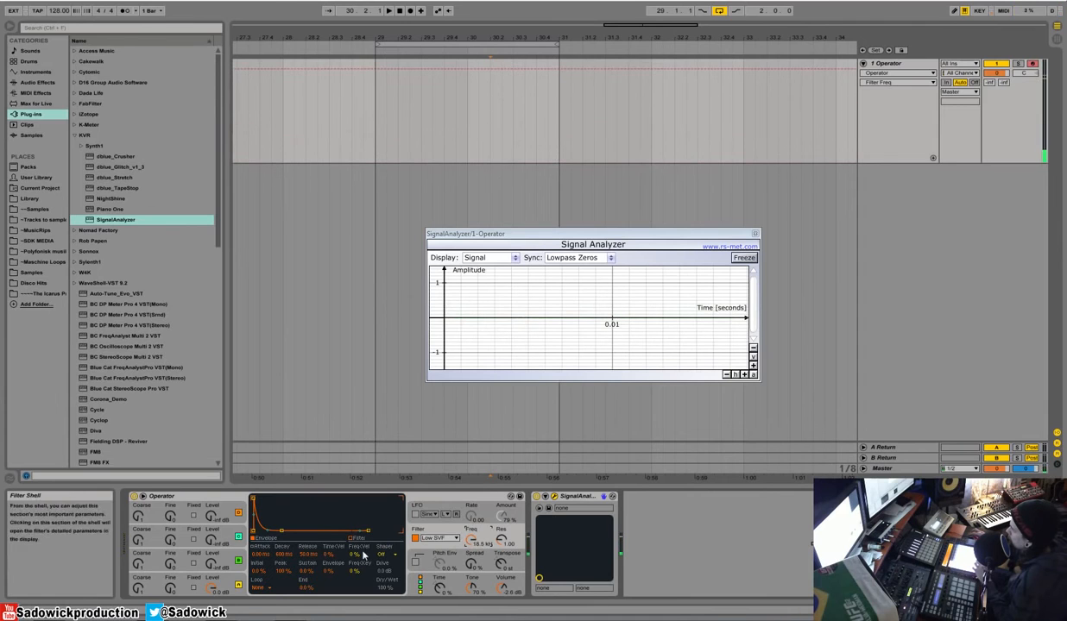
Step: Change the filter type to Low Ladder with resonance about 3.99 and cutoff about 1.17 kHz
left_click(431, 537)
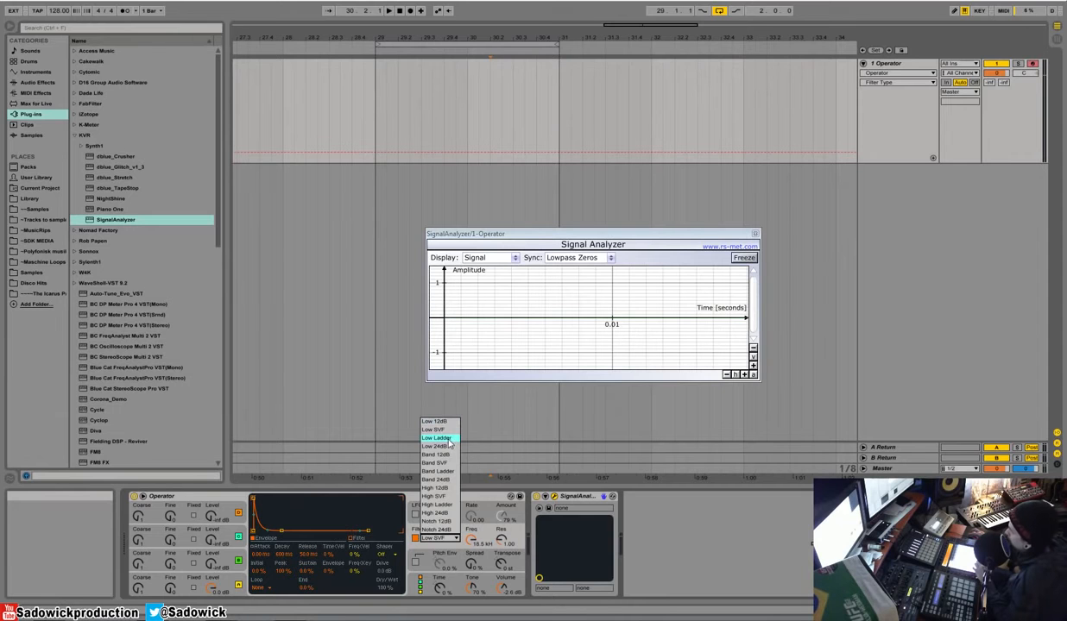
left_click(450, 438)
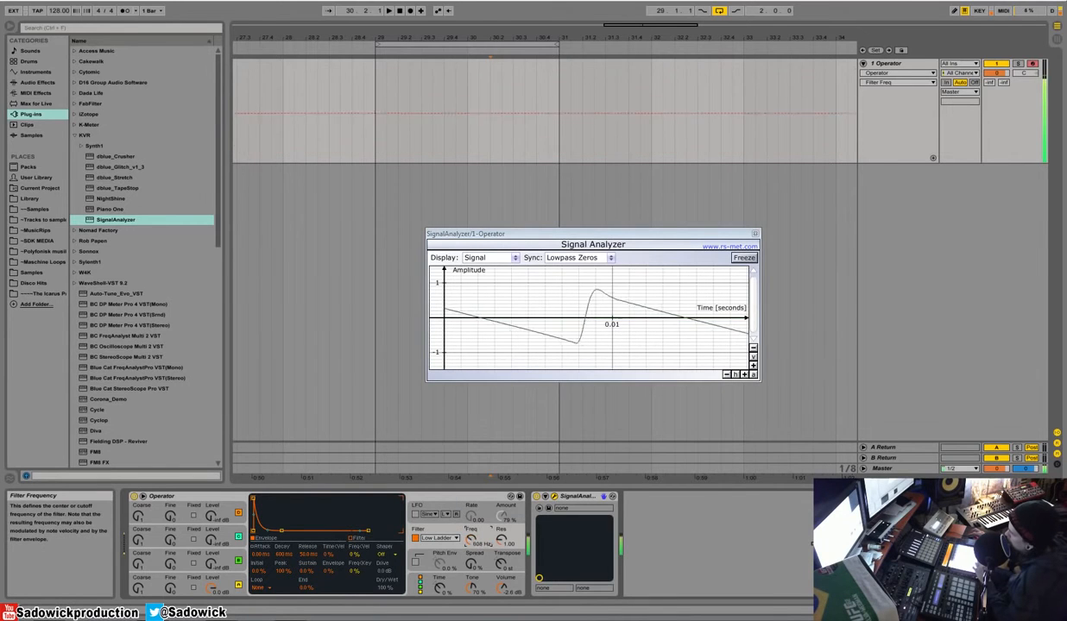
left_click(499, 537)
left_click_drag(502, 539, 471, 579)
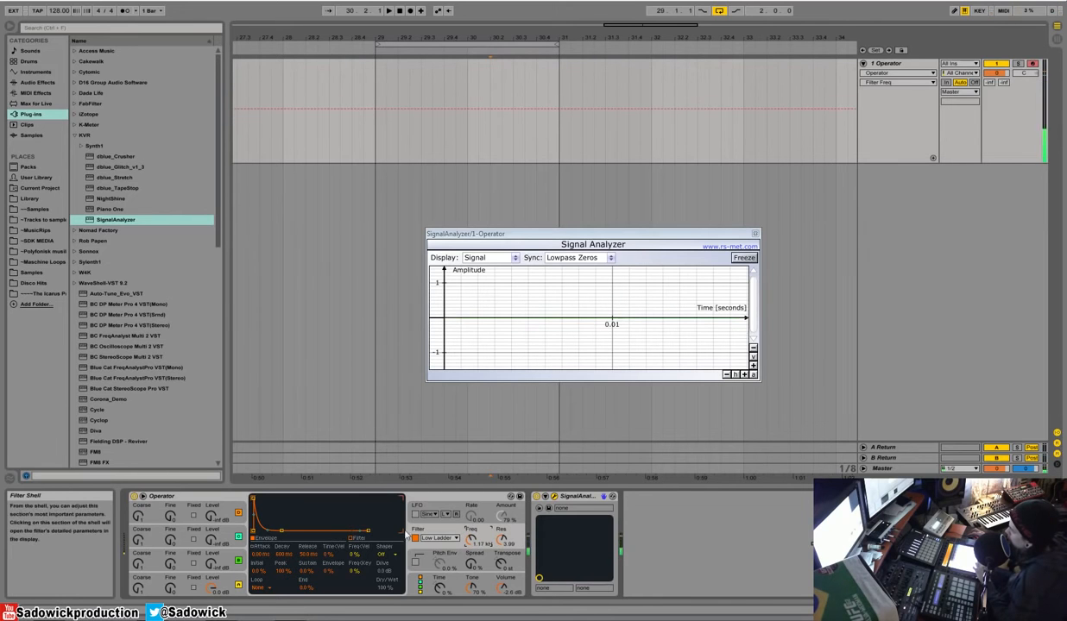
Step: Change the filter type to High SVF and lower its cutoff to about 404 Hz, leaving the filter enabled
left_click(439, 538)
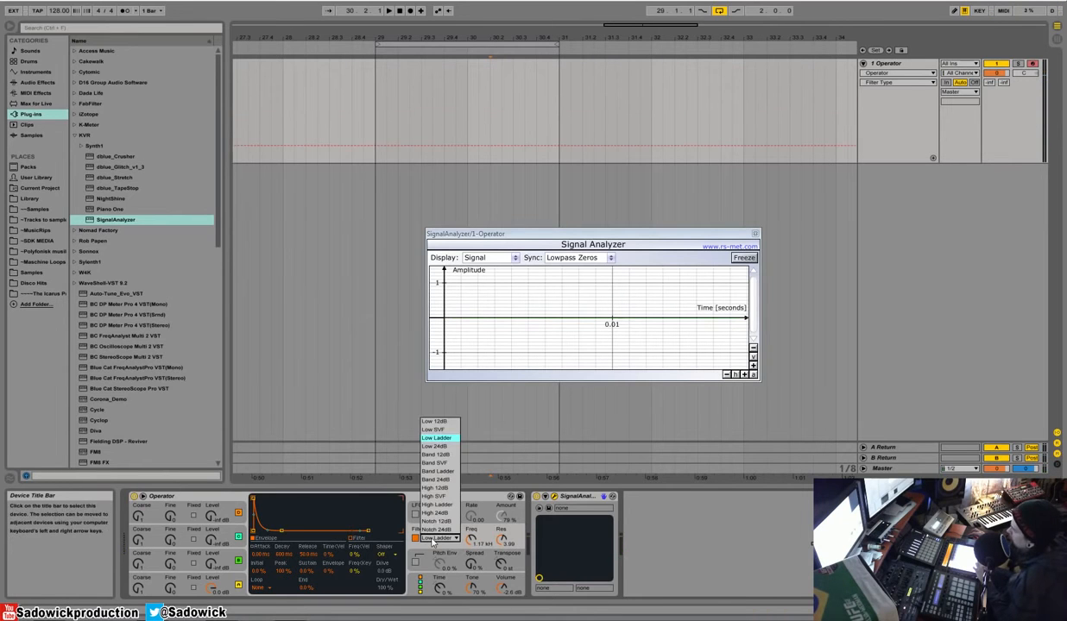
left_click(445, 497)
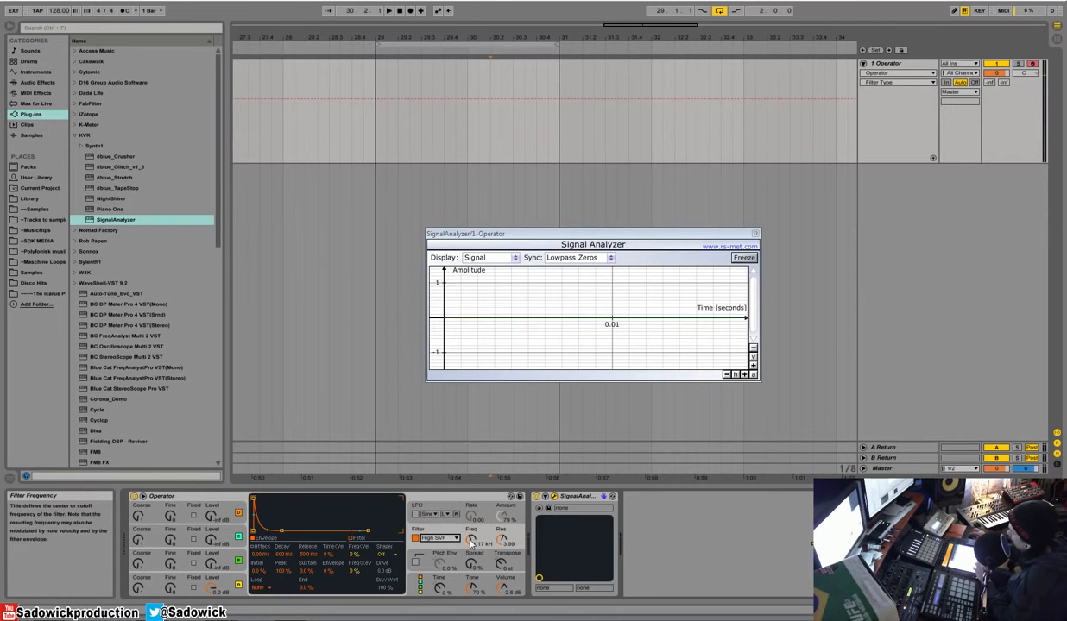
left_click_drag(471, 540, 471, 570)
left_click(439, 538)
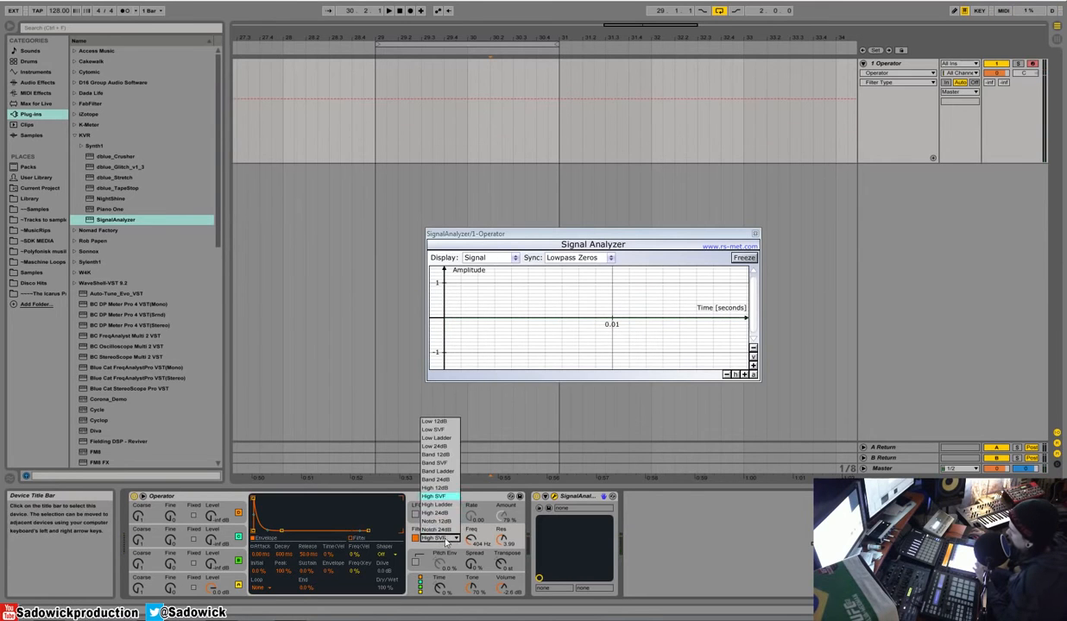
left_click(415, 538)
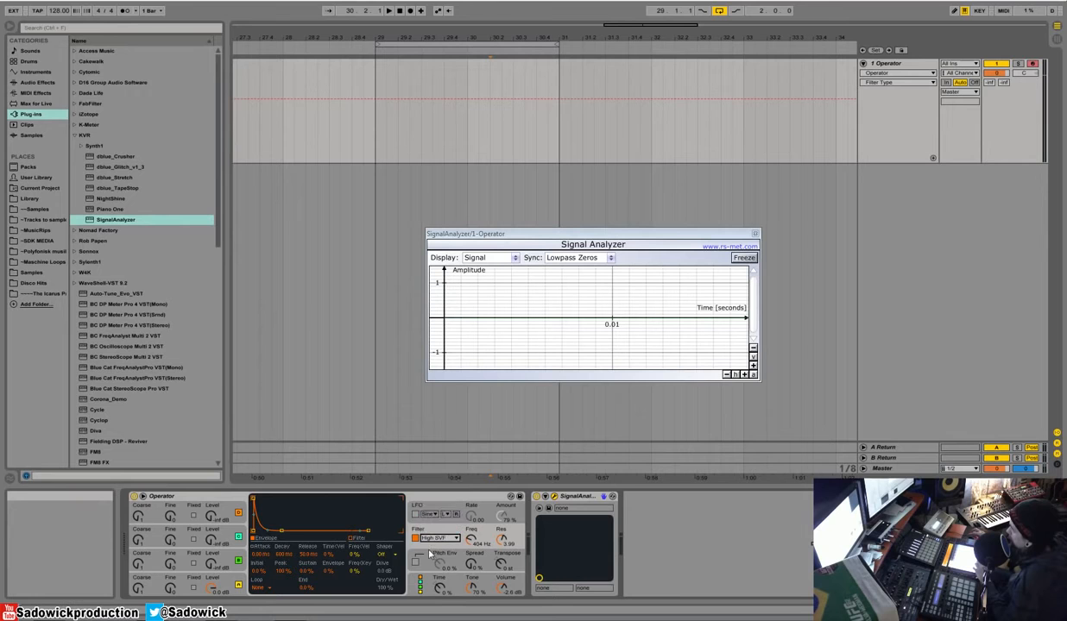
left_click(415, 538)
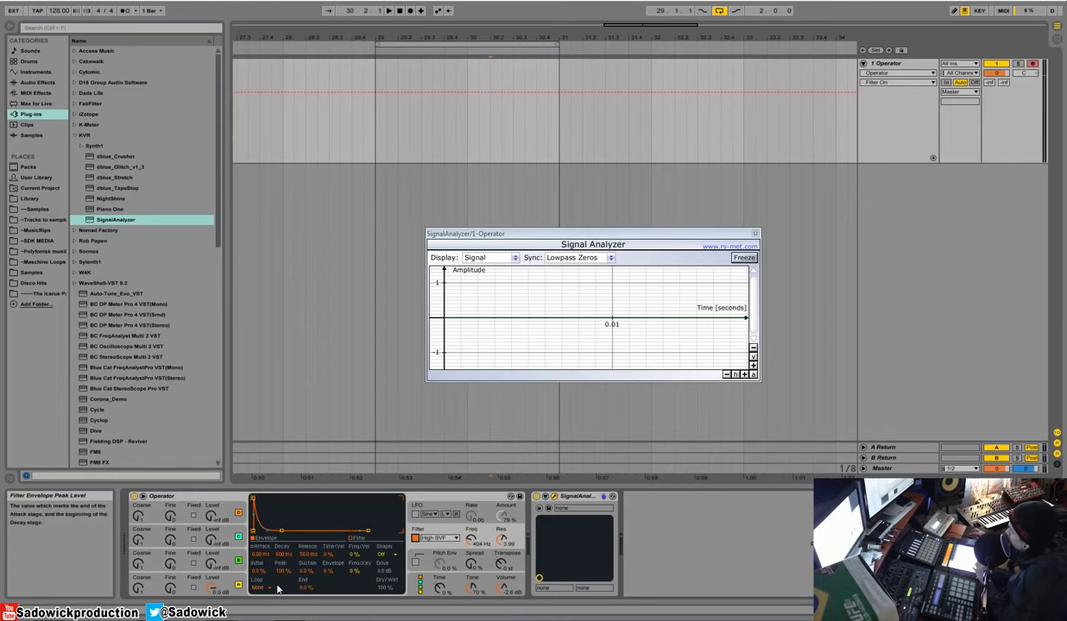
Step: Set the filter's envelope amount to -100%
left_click(329, 572)
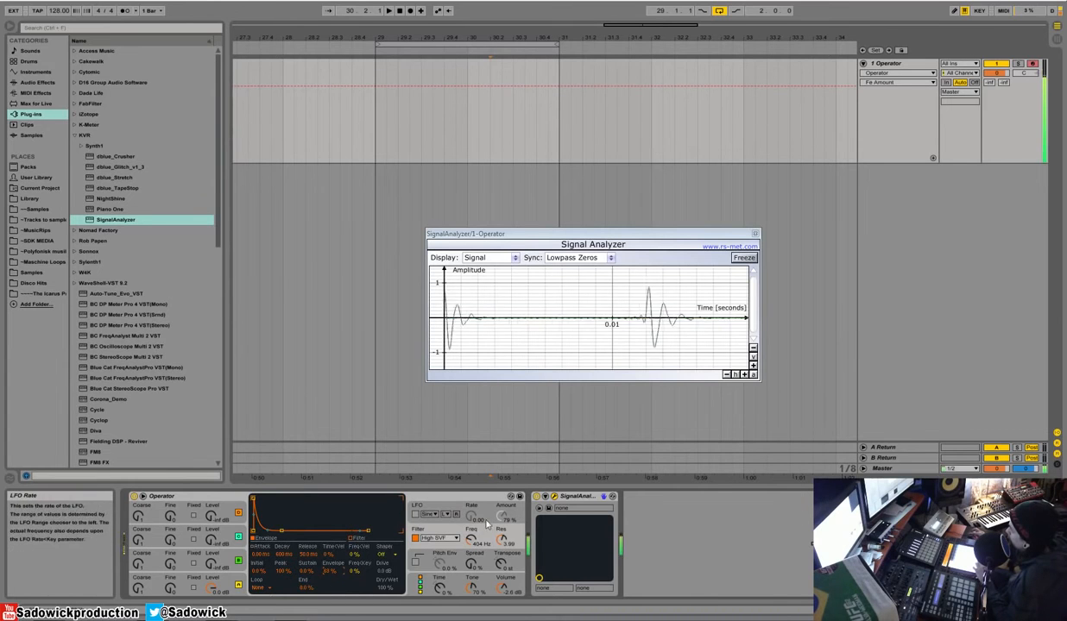
left_click_drag(329, 572, 329, 574)
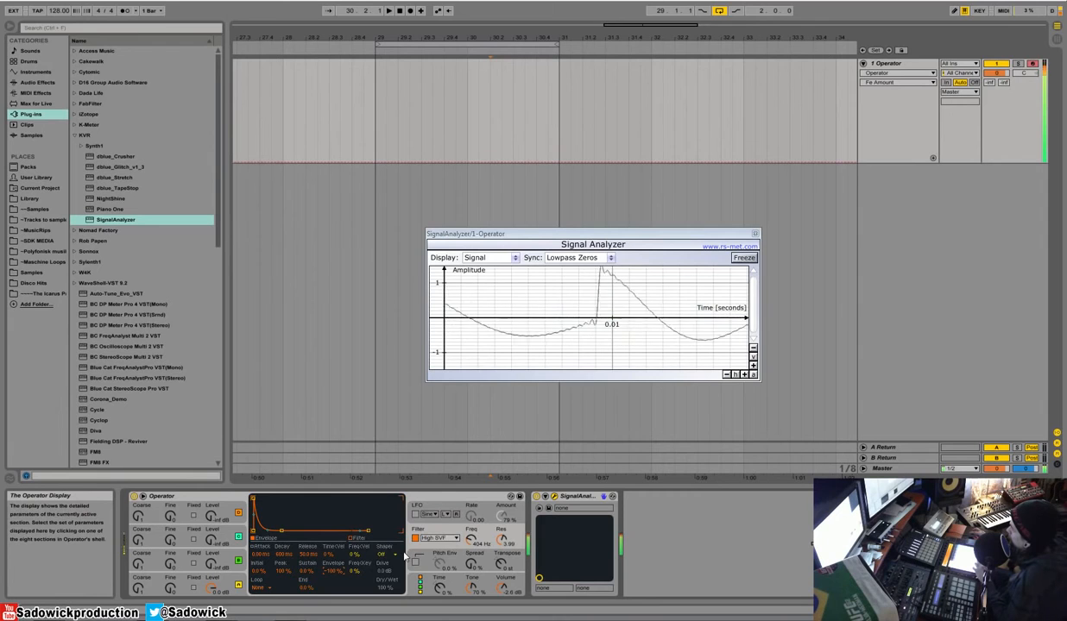
Step: Raise oscillator B's level to about -16 dB and set the filter cutoff to about 639 Hz
left_click_drag(207, 567, 208, 552)
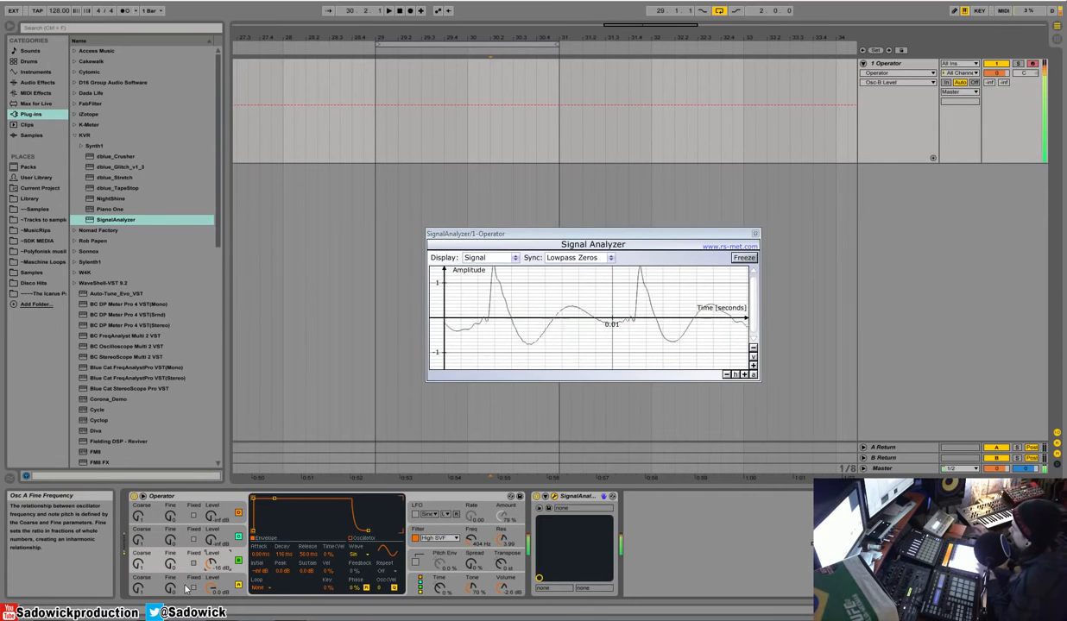
left_click(468, 530)
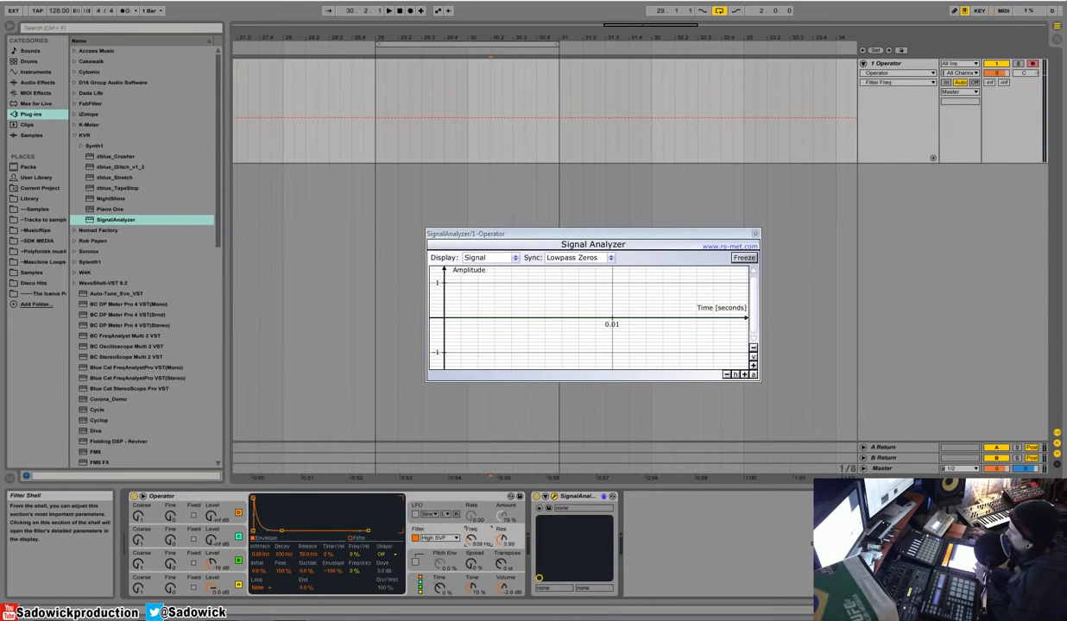
Step: Enable the pitch envelope, shape it to about 755 ms decay and +6 st sustain, and set its amount to 30%
left_click(449, 559)
left_click(416, 561)
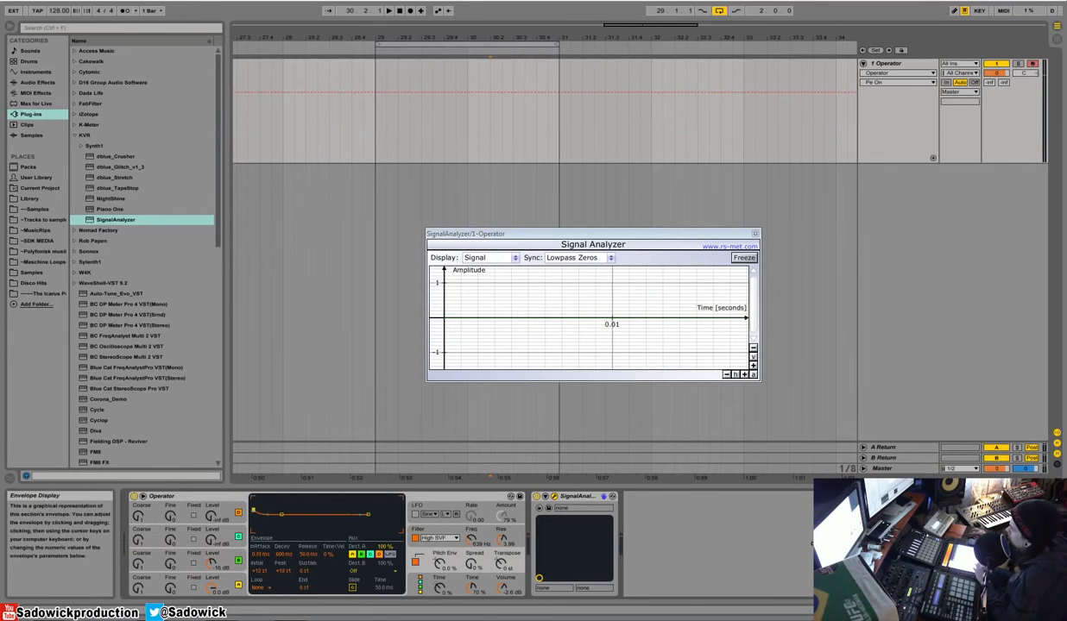
mouse_move(281, 515)
left_mouse_down()
mouse_move(266, 519)
mouse_move(269, 530)
left_mouse_up()
left_click(439, 564)
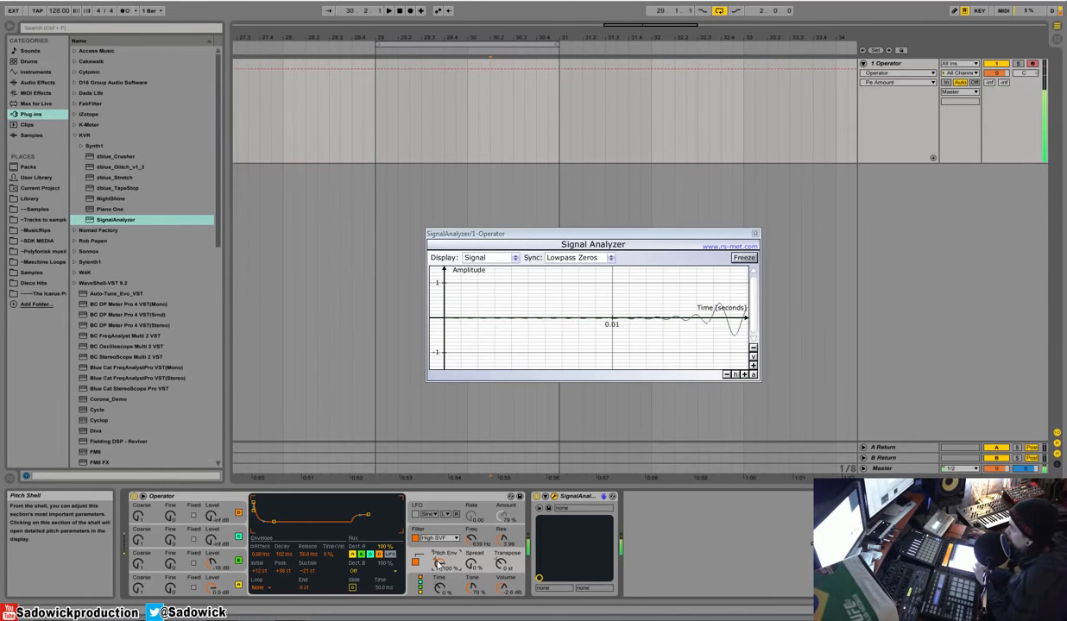
left_click_drag(274, 521, 278, 511)
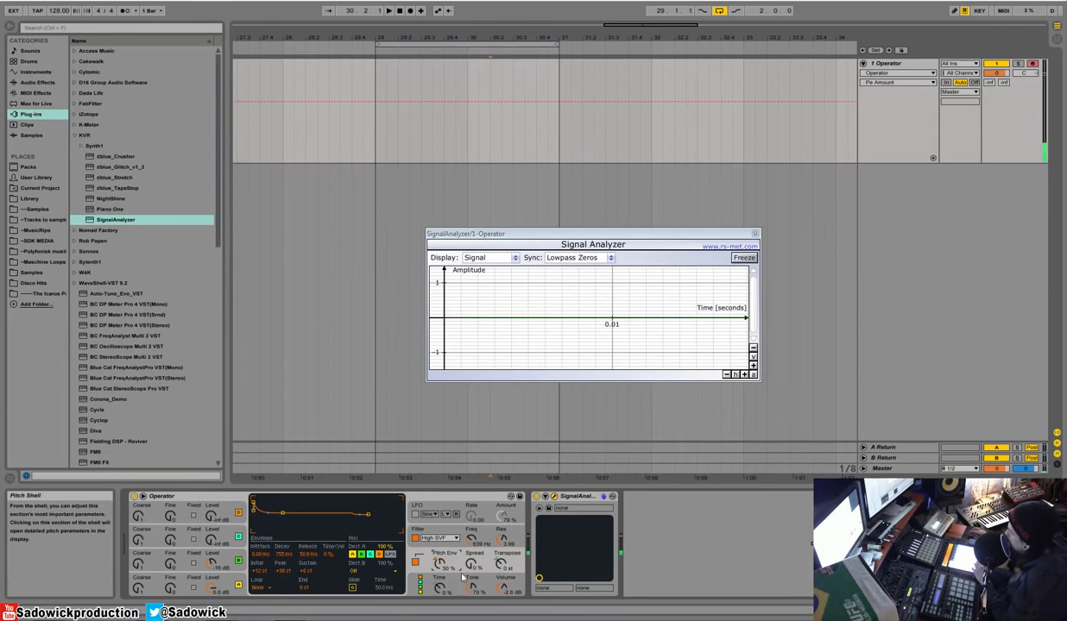
Step: Try a raised Spread and bring it back to 0%, and try Transpose at about -37 st before resetting it
left_click(472, 565)
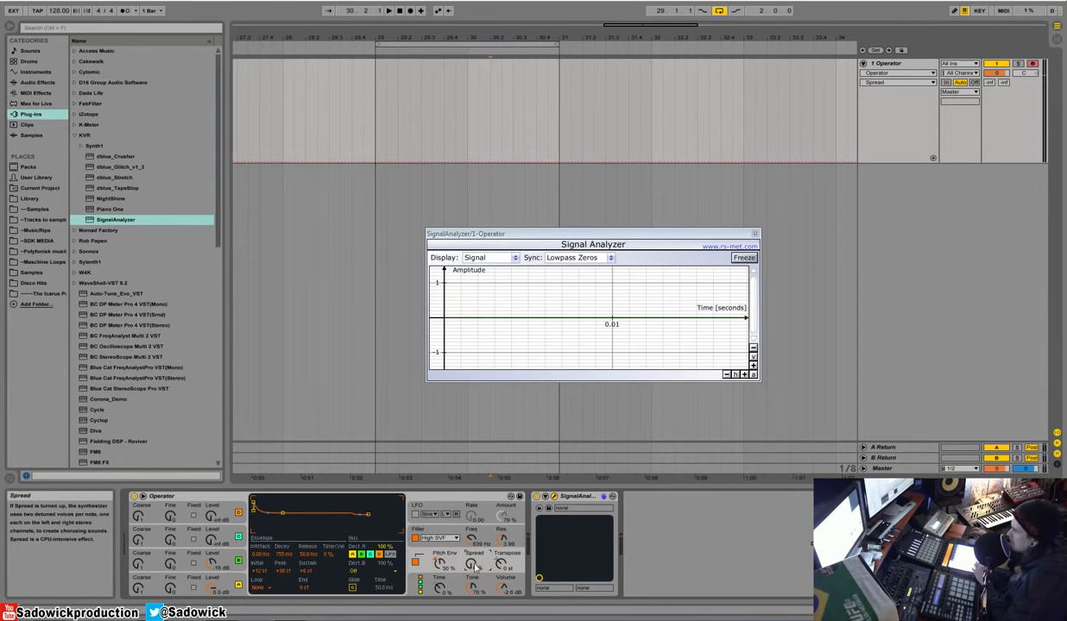
left_click_drag(473, 567, 473, 530)
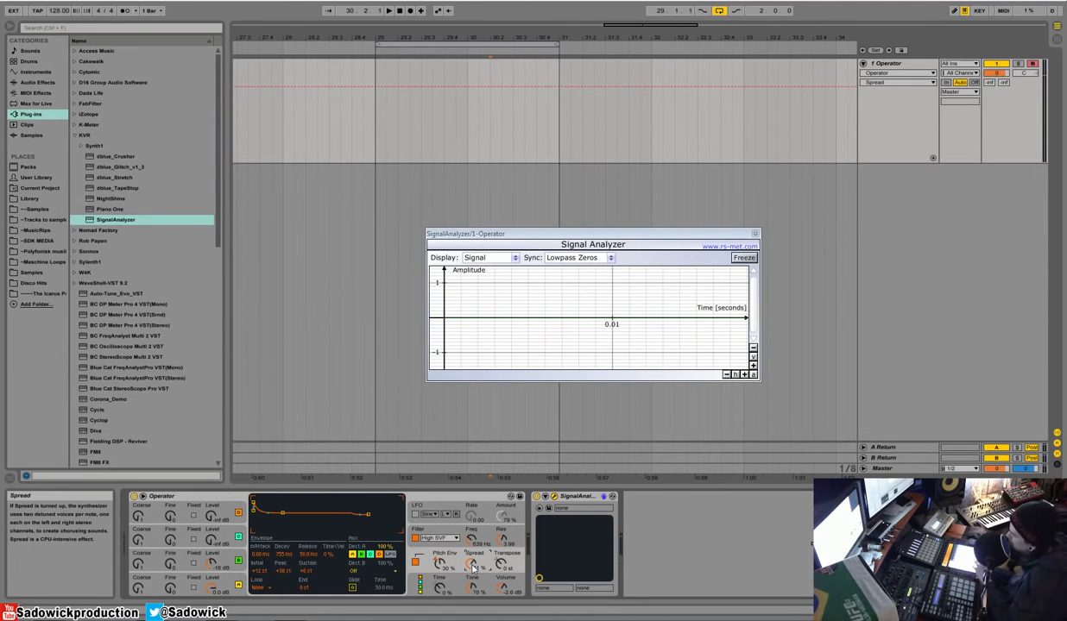
left_click_drag(473, 567, 473, 618)
left_click_drag(503, 565, 504, 591)
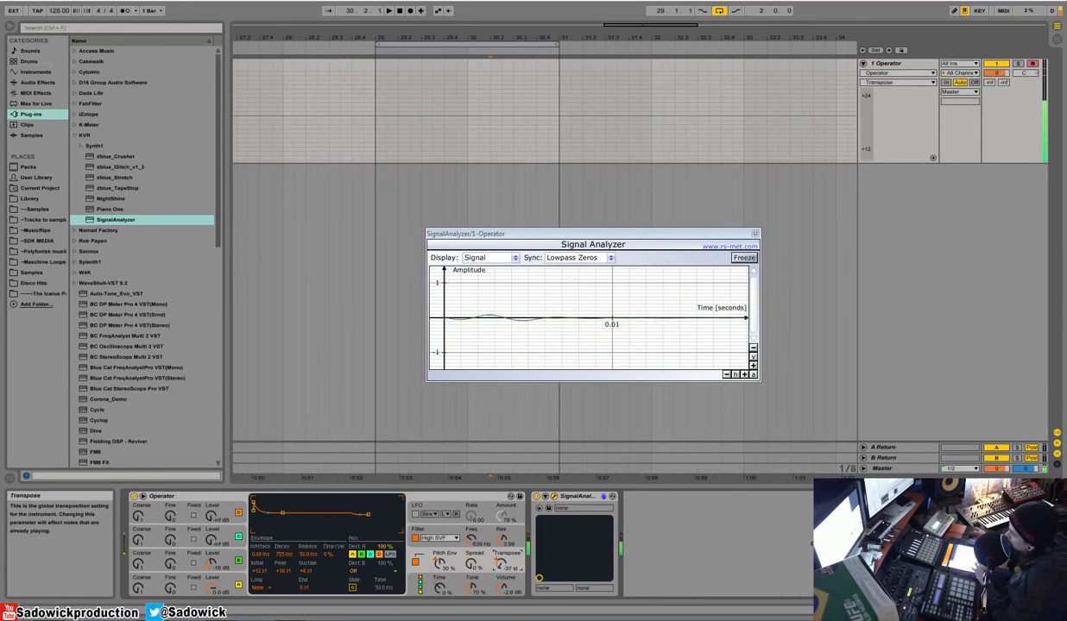
key("Delete")
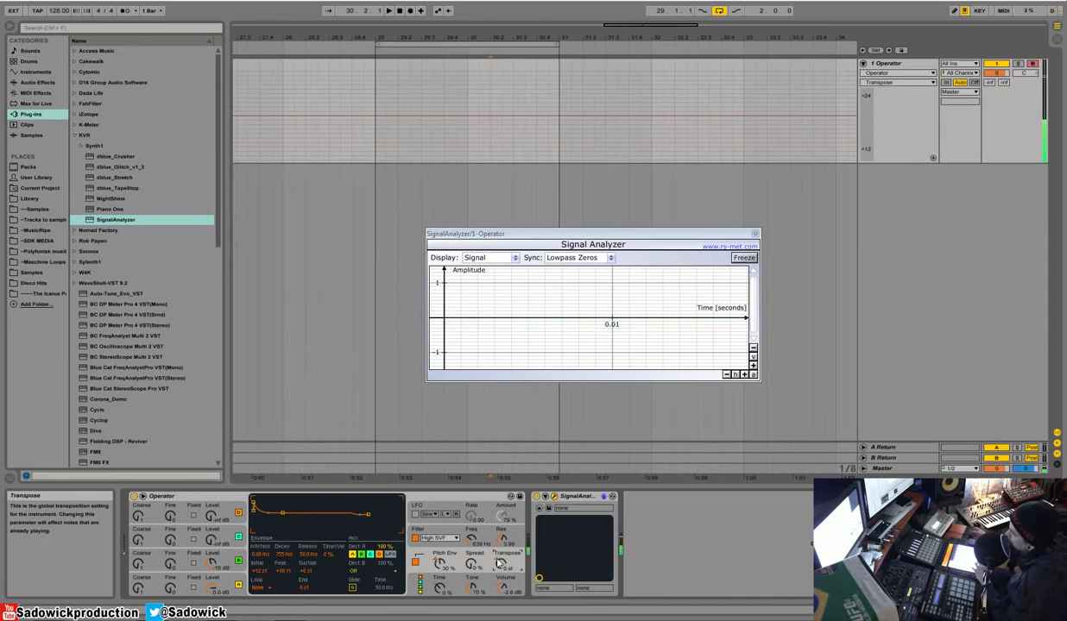
Step: Try the global envelope Time at its -100% and 100% extremes, and reset it to 0%
left_click(440, 588)
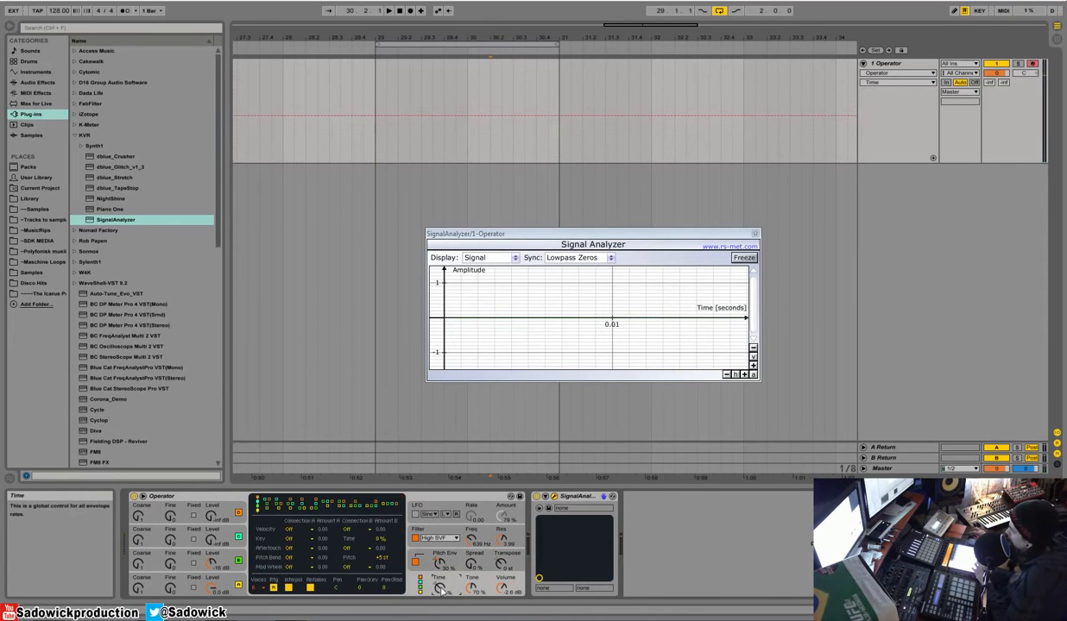
left_click_drag(440, 588, 440, 574)
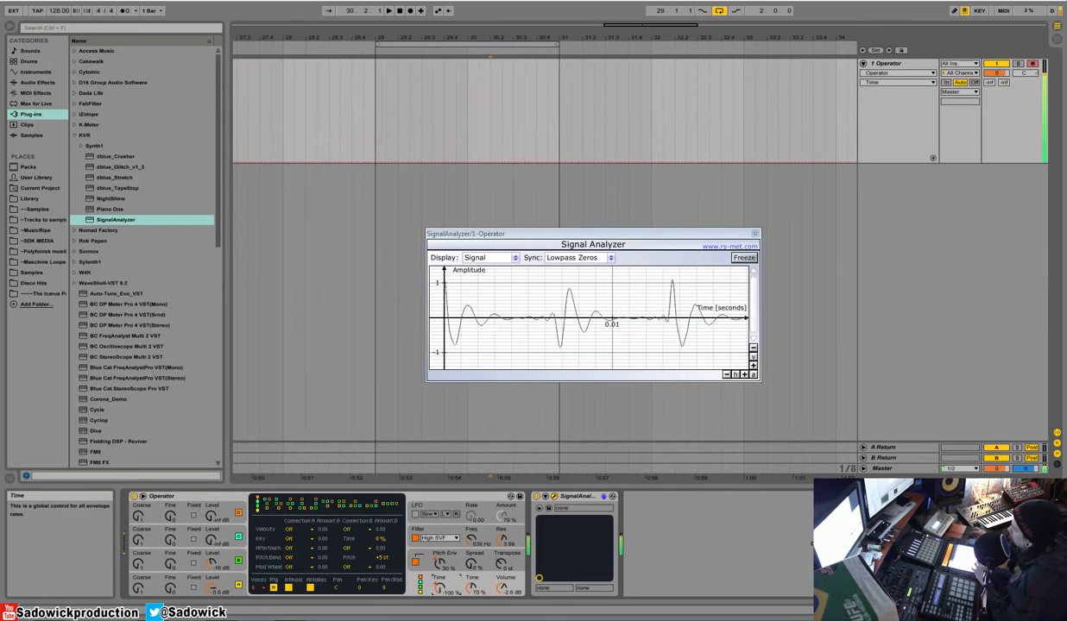
left_click_drag(441, 592, 441, 561)
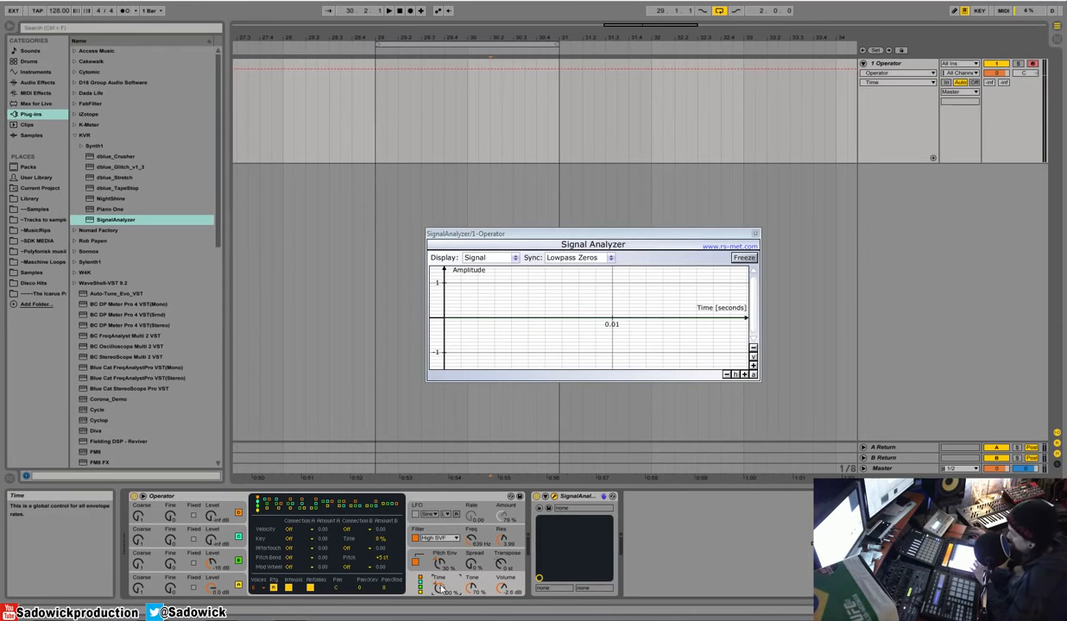
key("Delete")
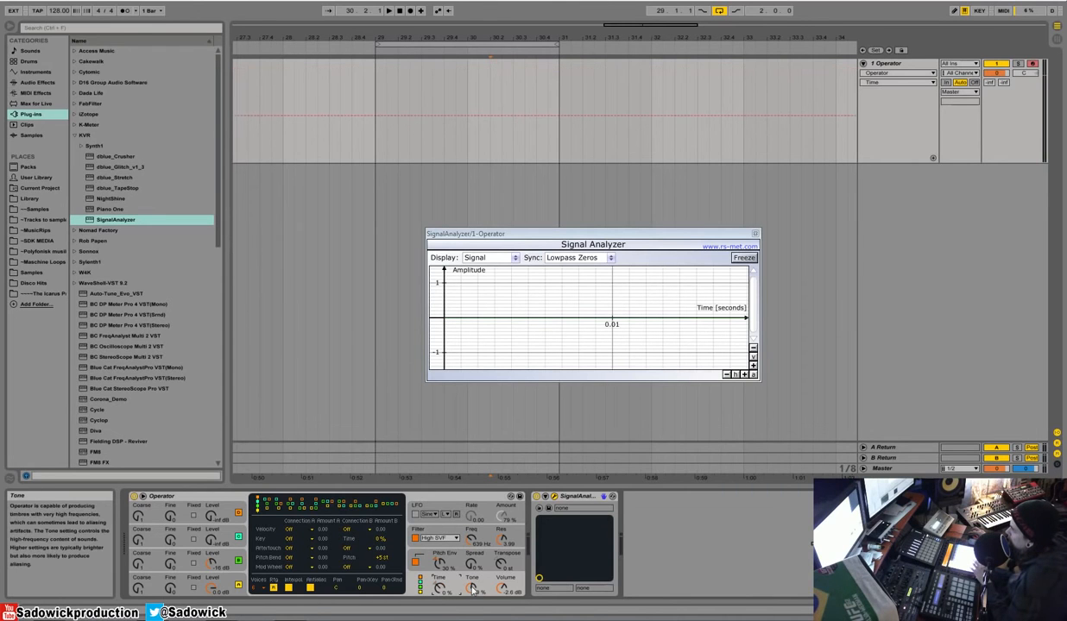
Step: Raise the global Tone to 100% and set the pitch envelope amount to 0%
left_click_drag(473, 590, 473, 552)
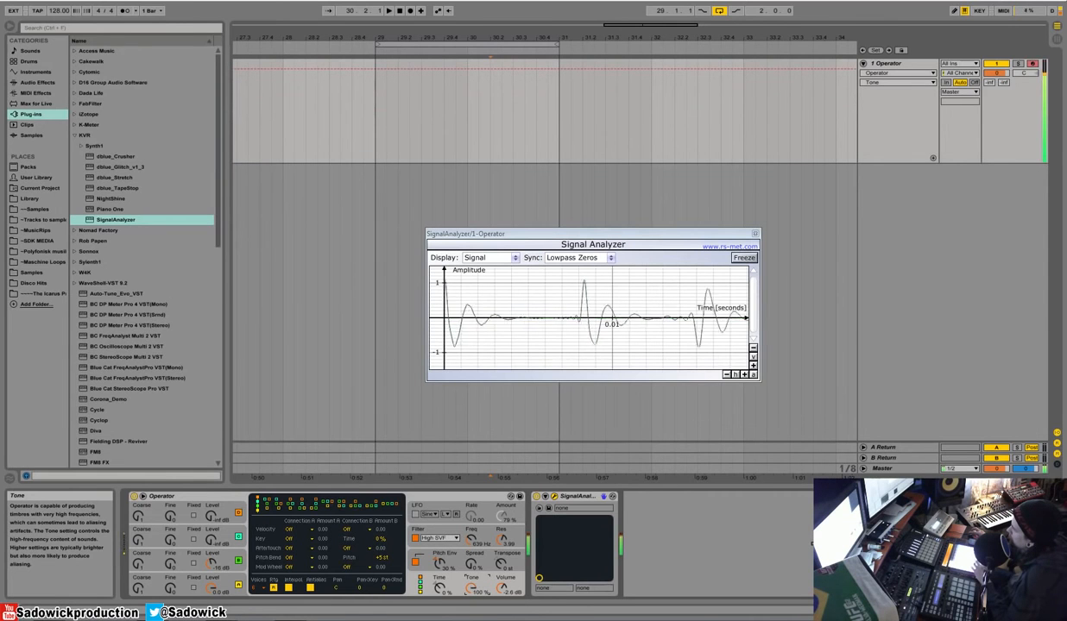
left_click(501, 588)
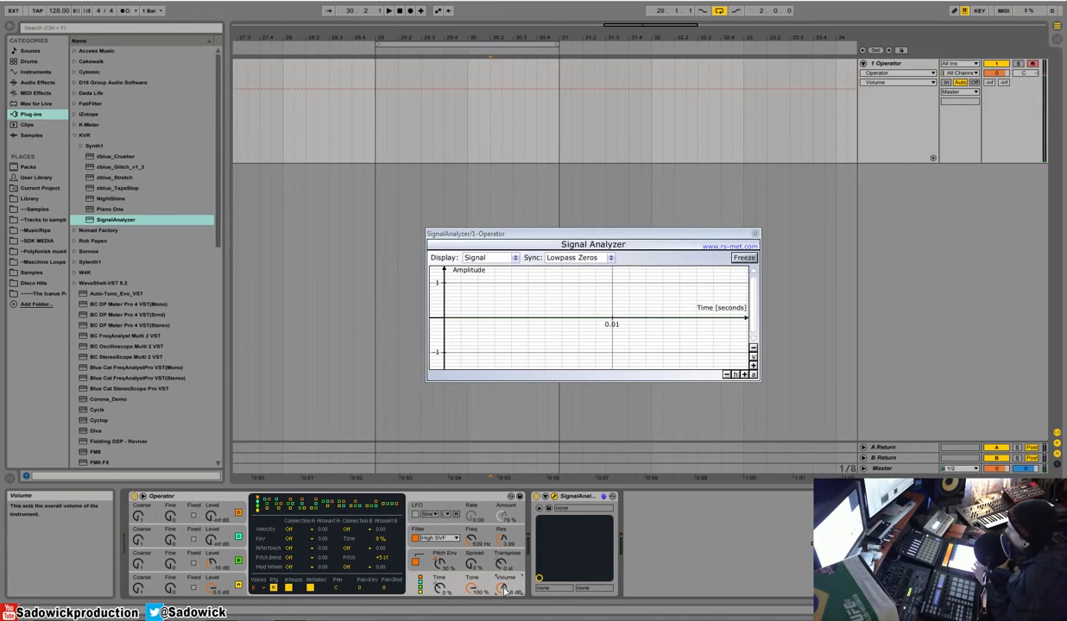
left_click(439, 563)
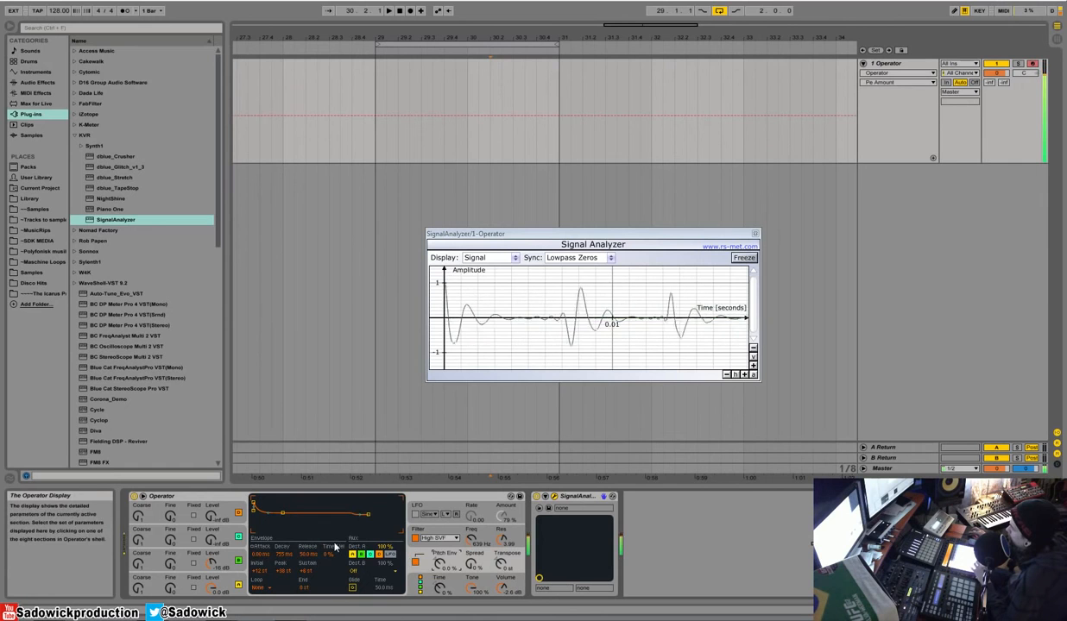
Step: Raise oscillator C's level to about -36 dB and set its coarse tuning to 12
left_click(212, 540)
left_click_drag(211, 540, 211, 507)
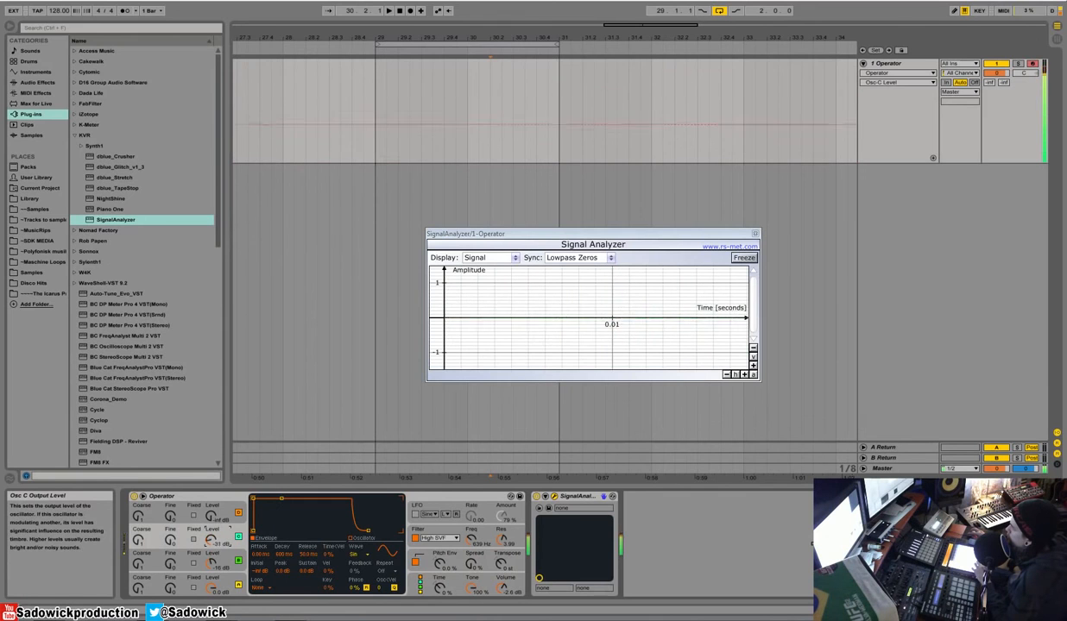
left_click(138, 541)
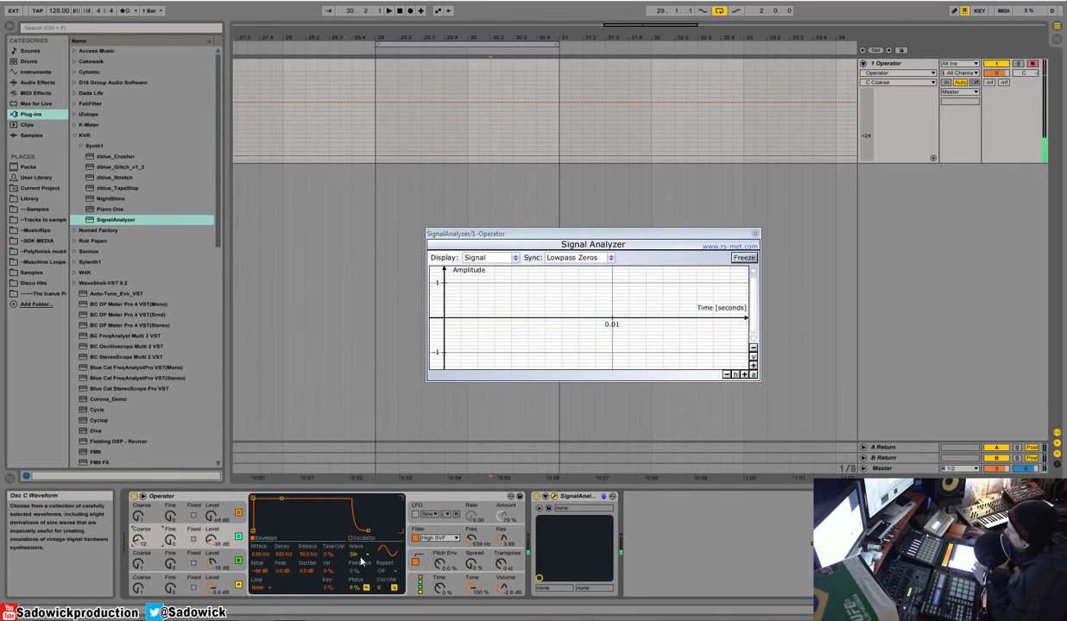
Step: Enable the LFO, set its rate to about 78.62, and bring its envelope attack back to nearly instant after trying longer attacks
left_click(440, 588)
left_click(463, 512)
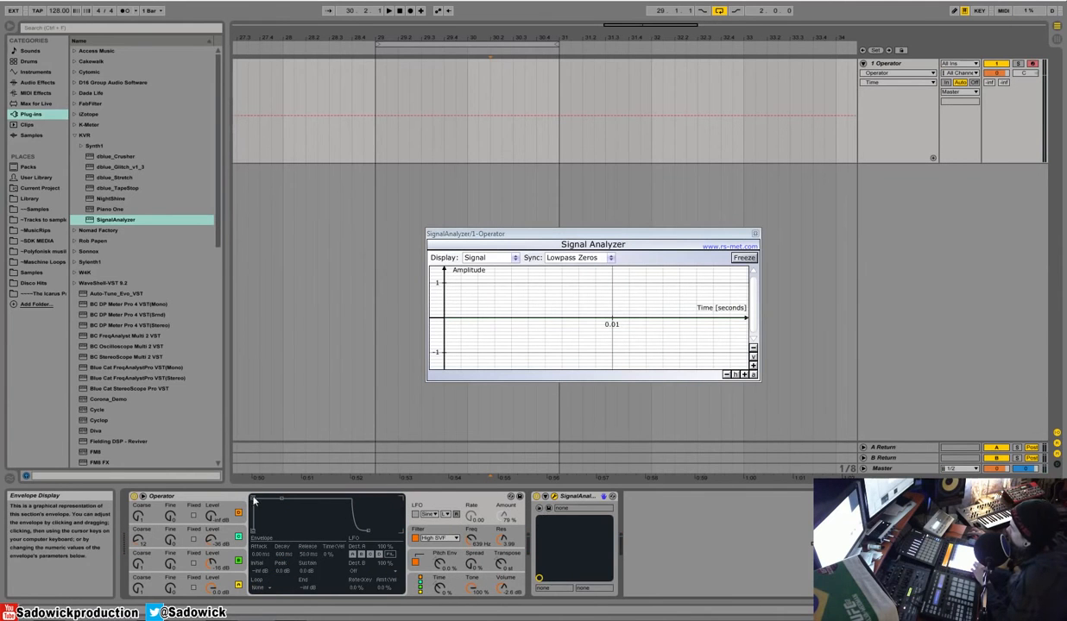
left_click(416, 514)
left_click(415, 514)
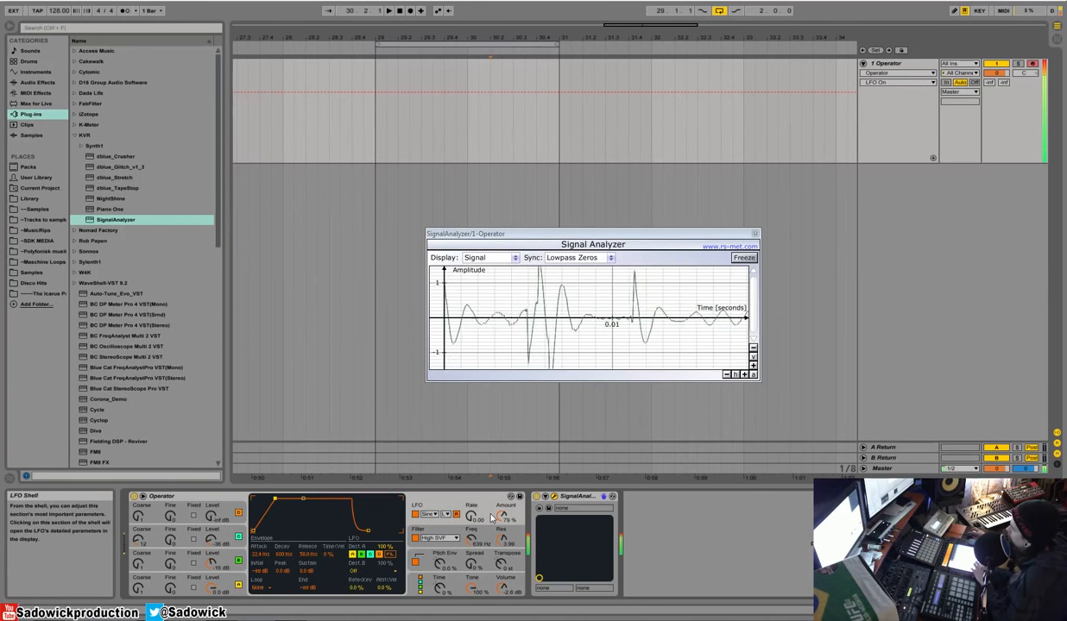
left_click_drag(474, 519, 473, 513)
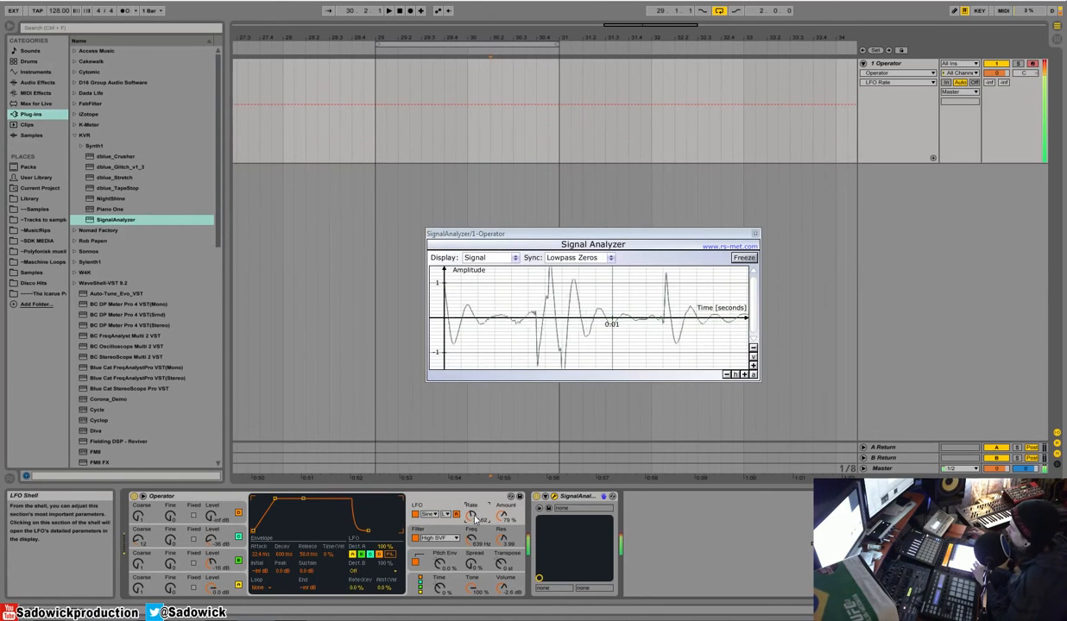
left_click(274, 499)
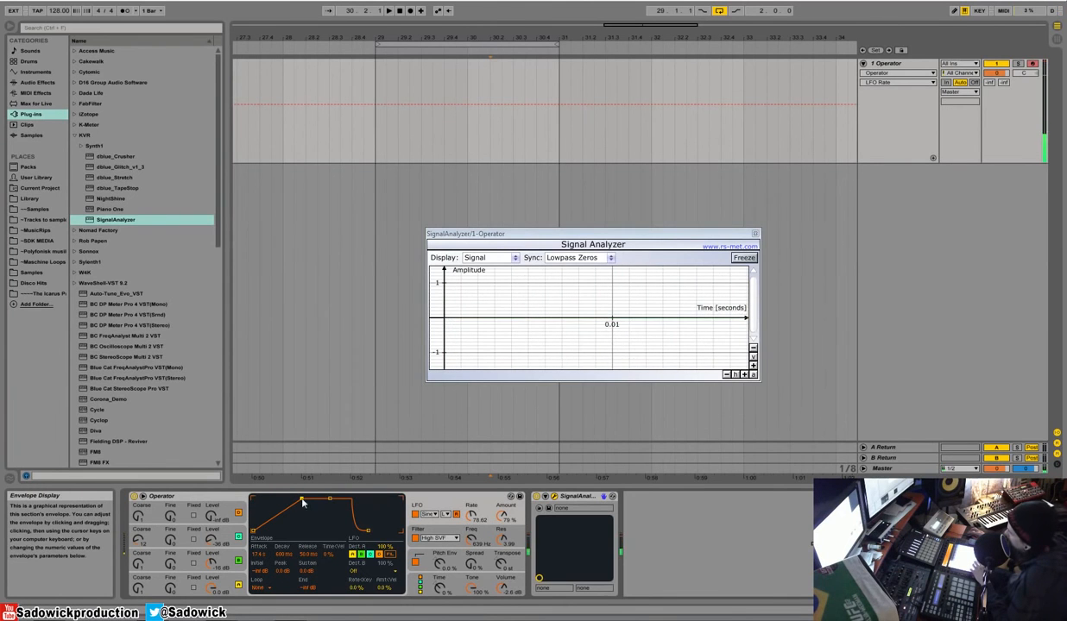
left_click_drag(253, 498, 254, 499)
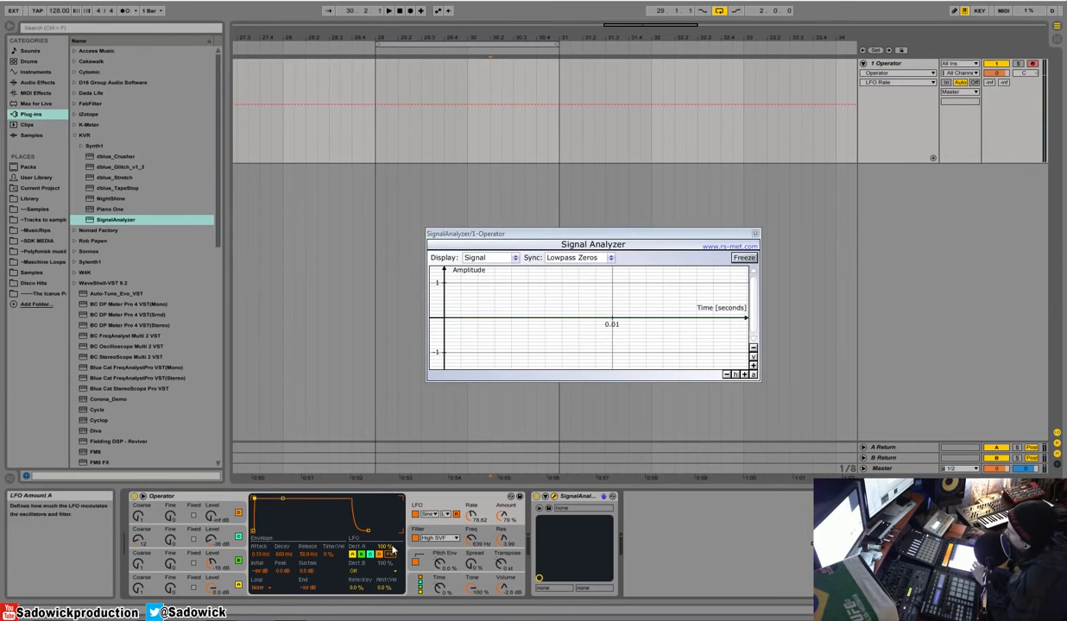
Step: Try toggling the LFO's modulation of oscillators A and B and the filter
left_click(354, 554)
left_click(361, 555)
left_click(361, 555)
left_click(353, 555)
left_click(353, 555)
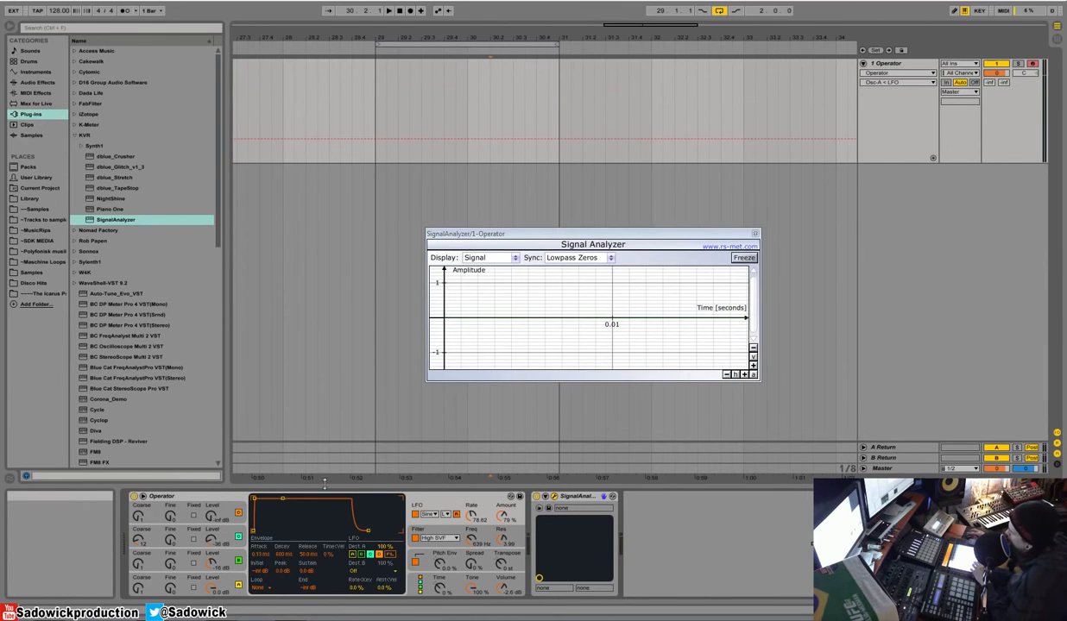
left_click(360, 557)
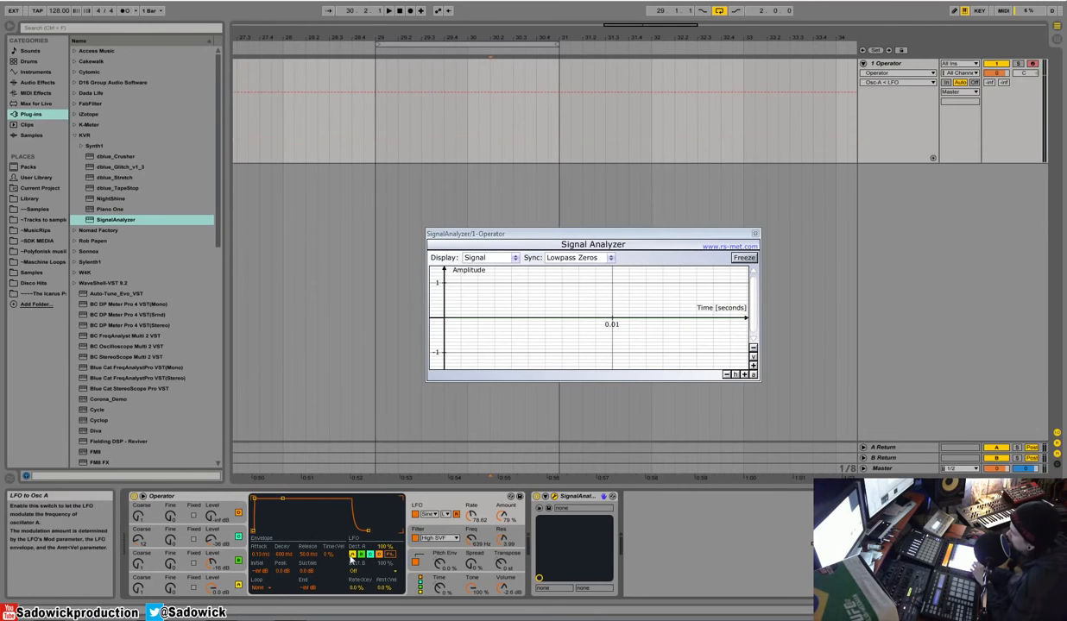
left_click(390, 555)
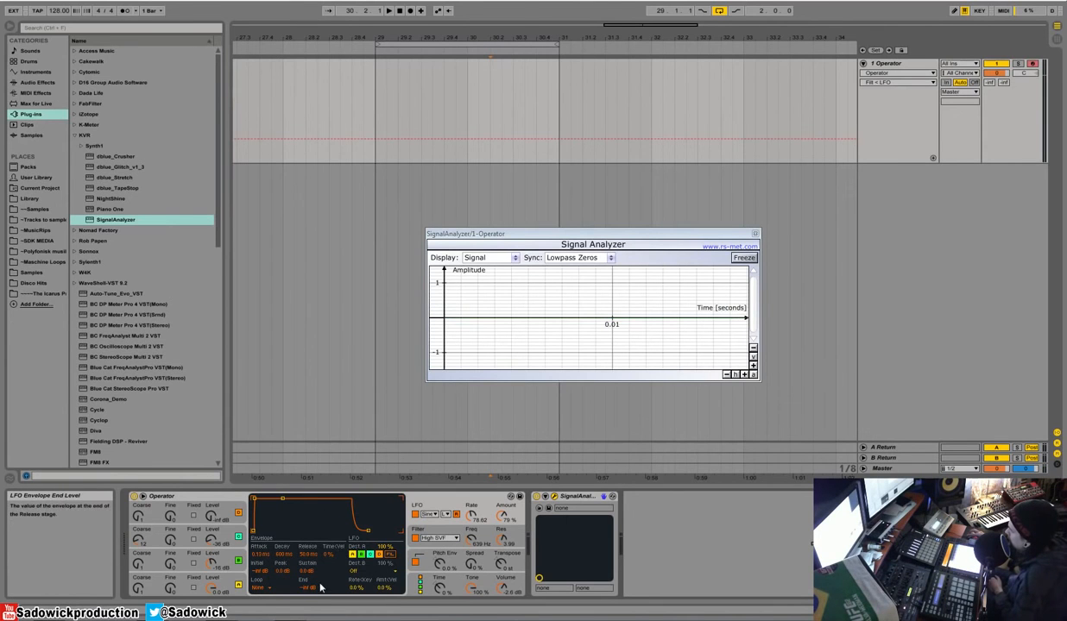
Step: Switch the oscillator algorithm to the one just before the fully parallel layout
left_click(457, 534)
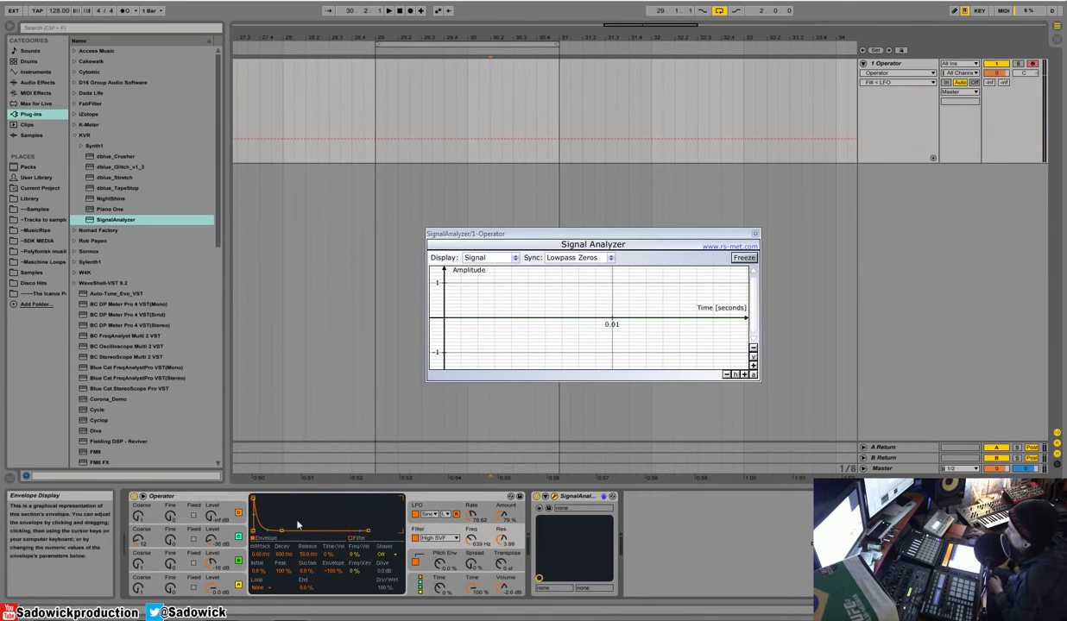
left_click(457, 555)
left_click(443, 577)
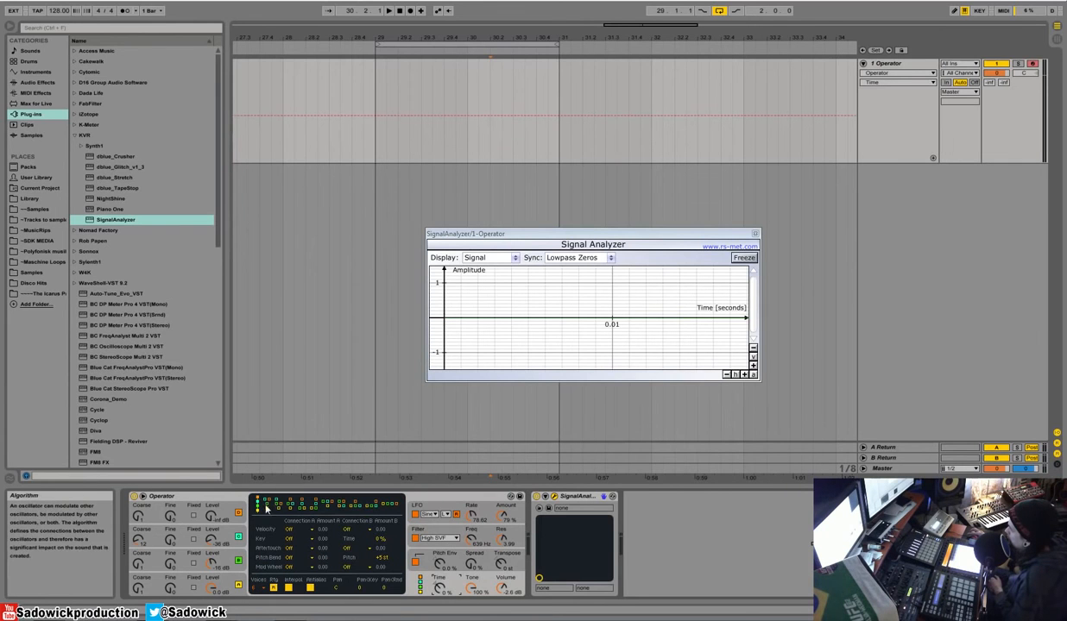
left_click(389, 508)
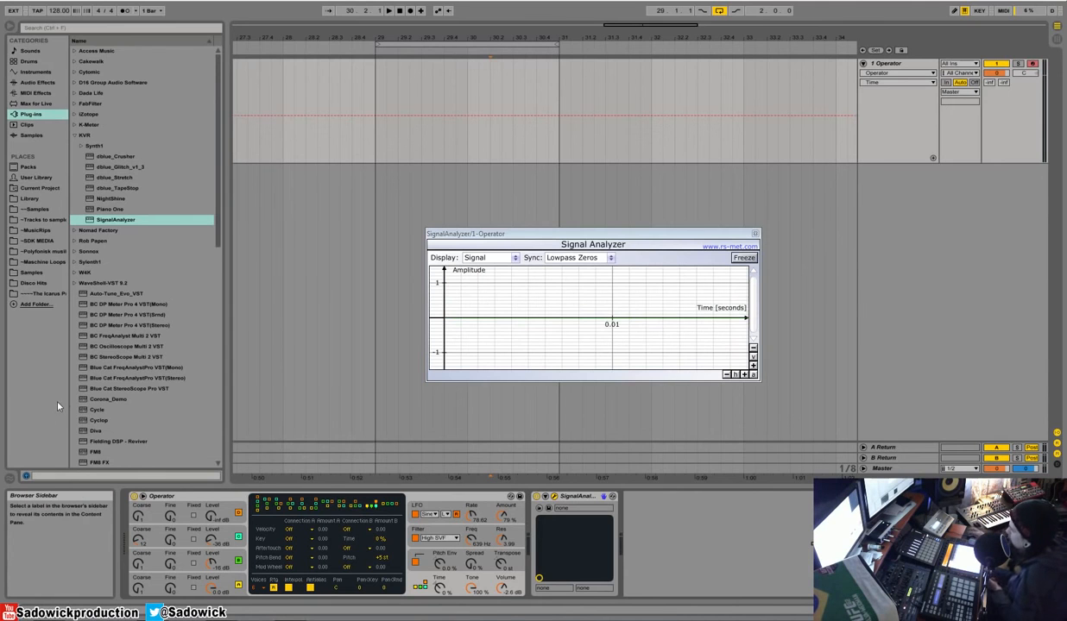
left_click(228, 586)
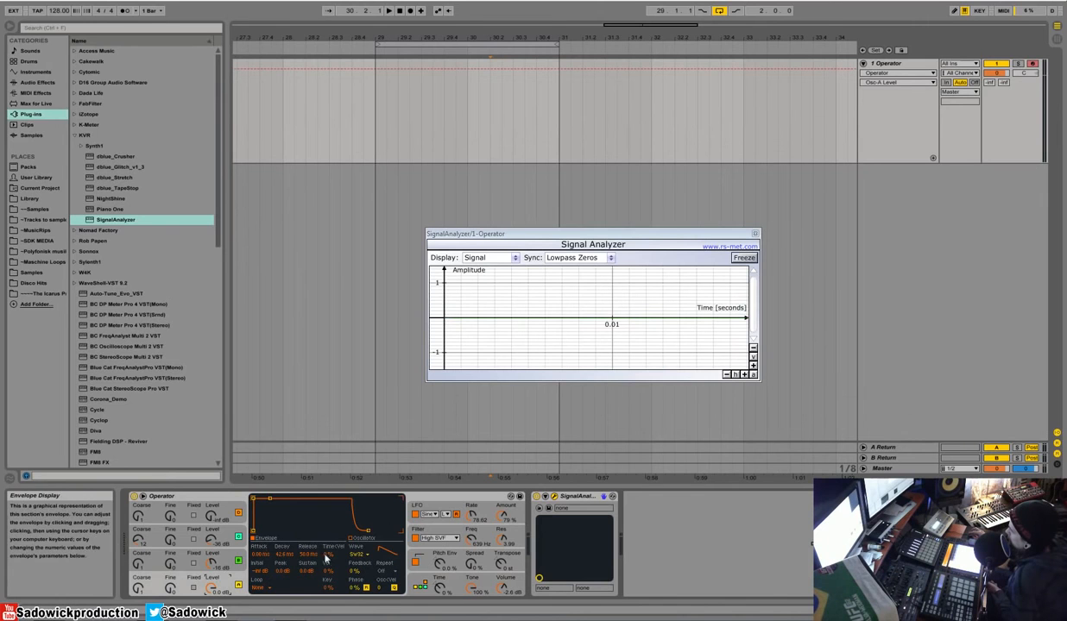
left_click(493, 535)
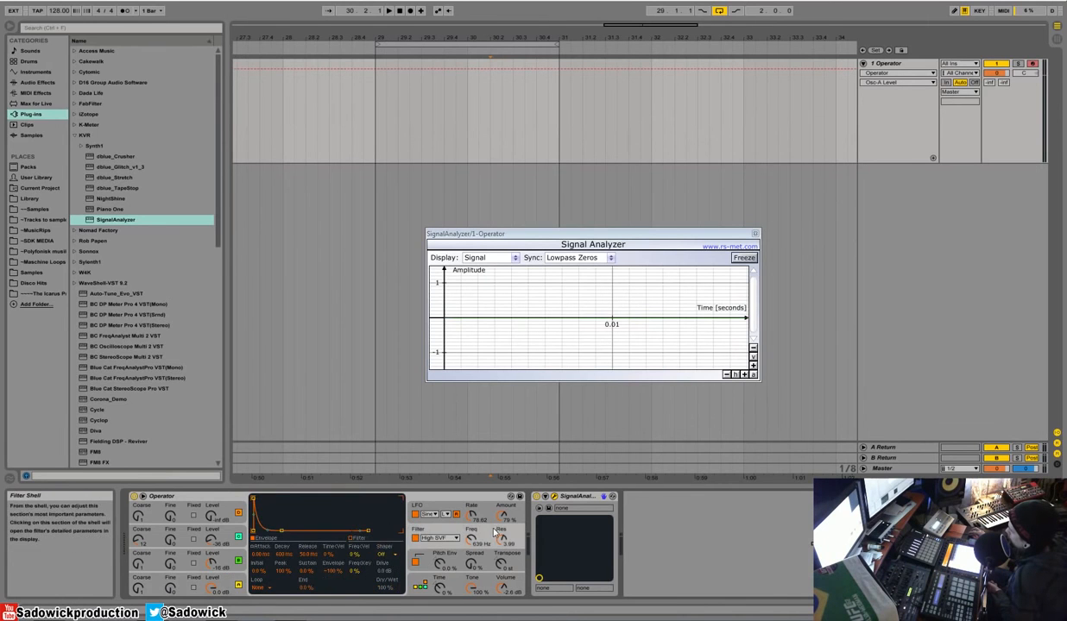
left_click(476, 562)
left_click(479, 586)
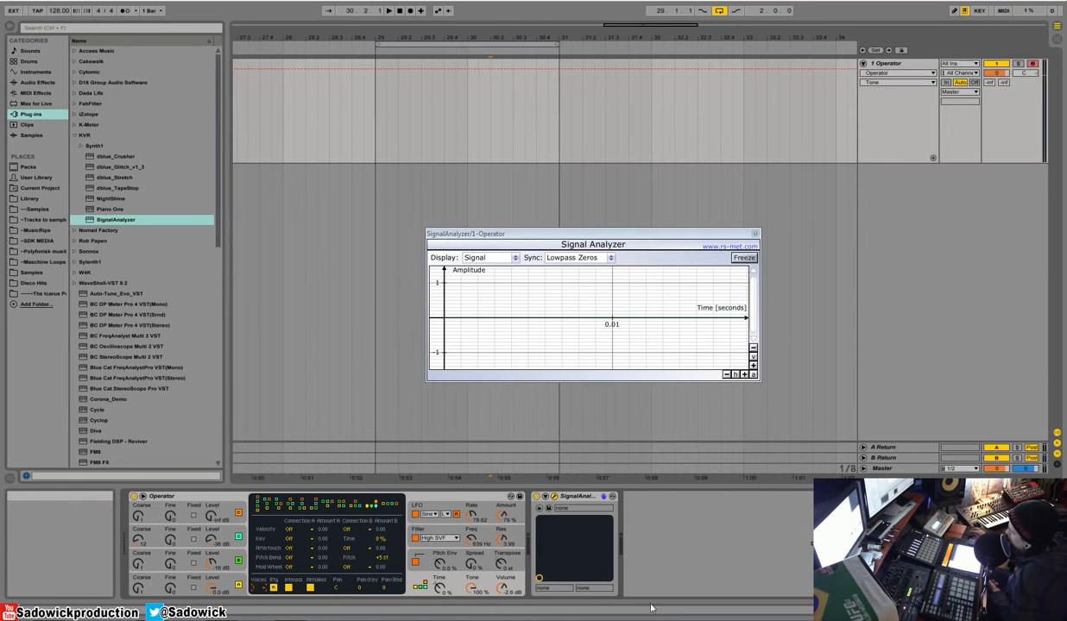
left_click(306, 528)
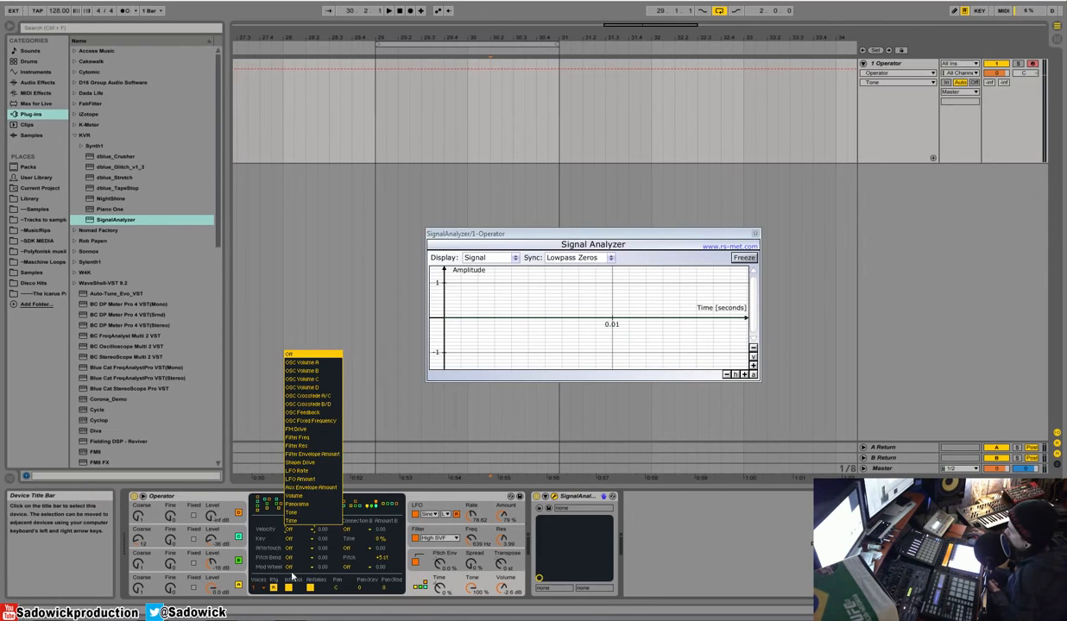
left_click(290, 566)
left_click(290, 566)
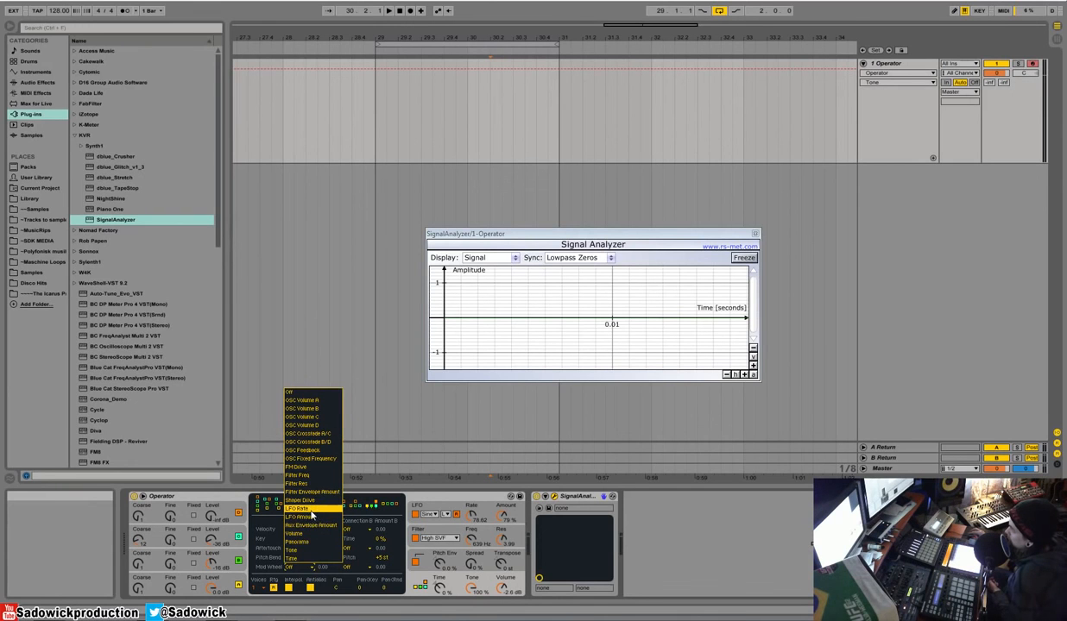
left_click(312, 509)
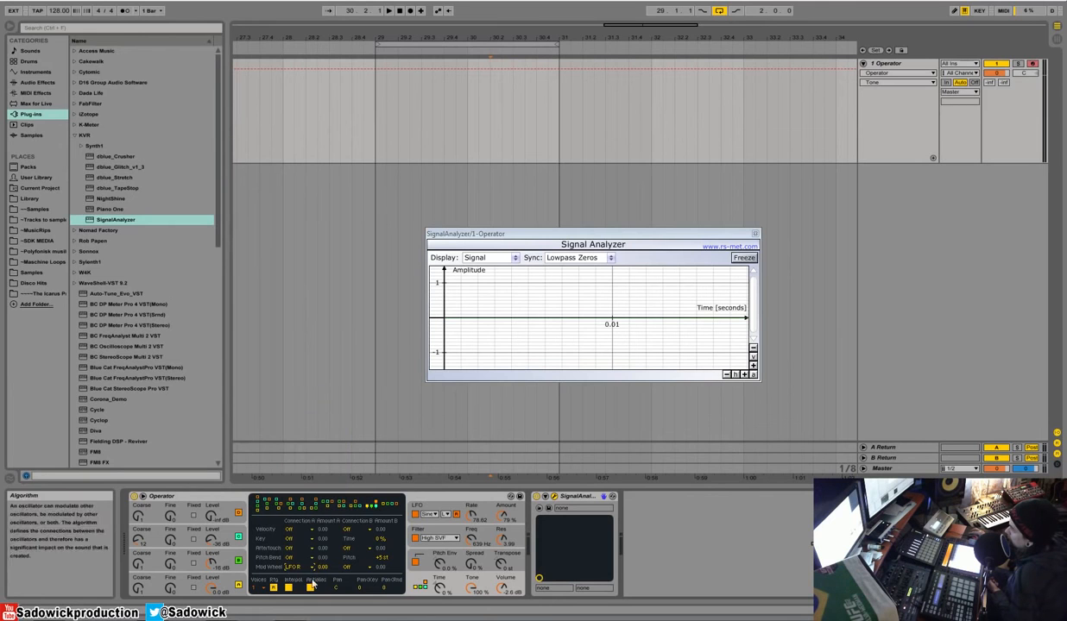
left_click(294, 568)
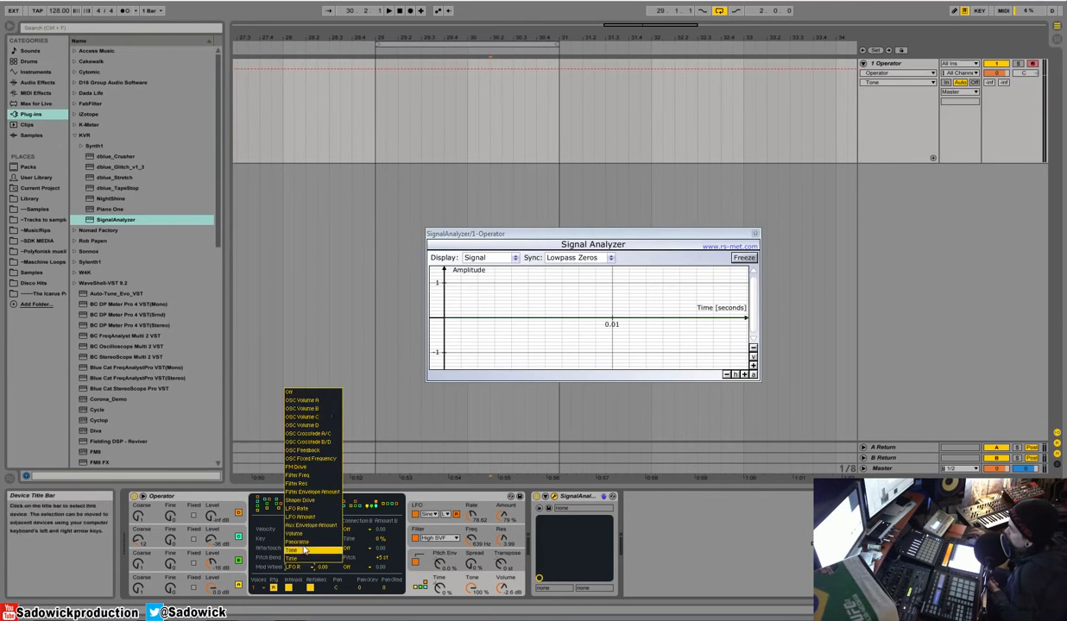
left_click(314, 392)
Step: Route Pitch Bend's first connection to LFO Rate with an amount of 100
left_click(300, 558)
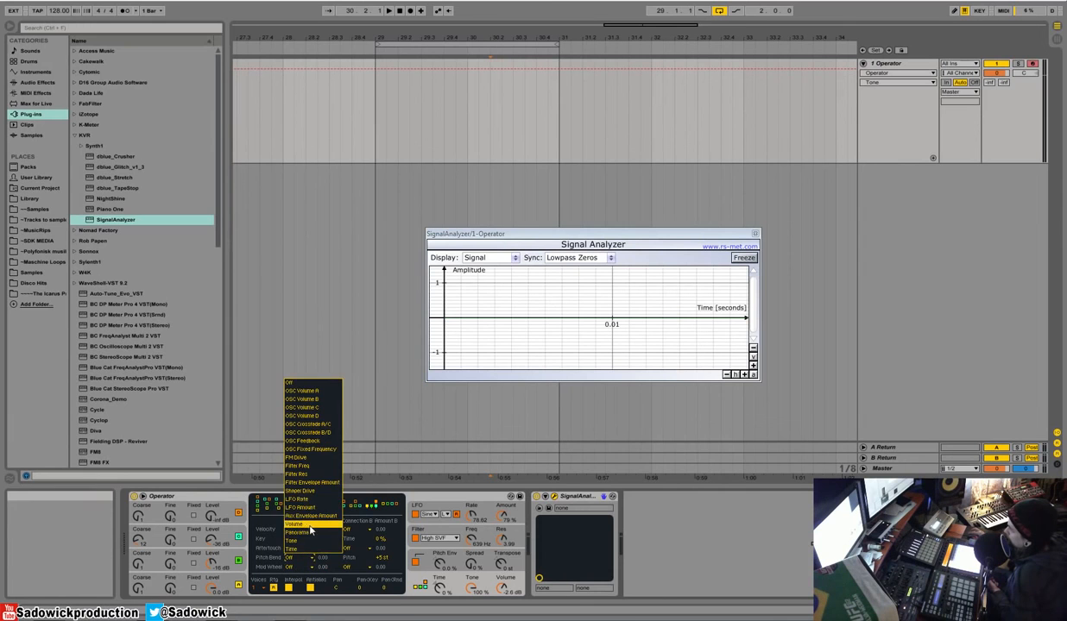
left_click(321, 500)
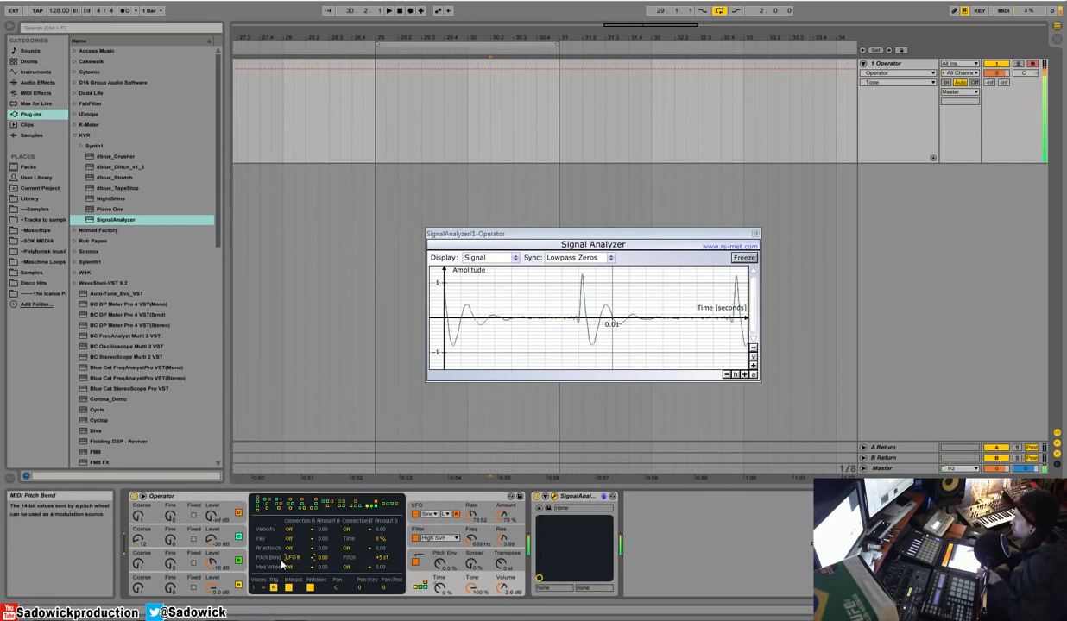
left_click_drag(324, 559, 324, 484)
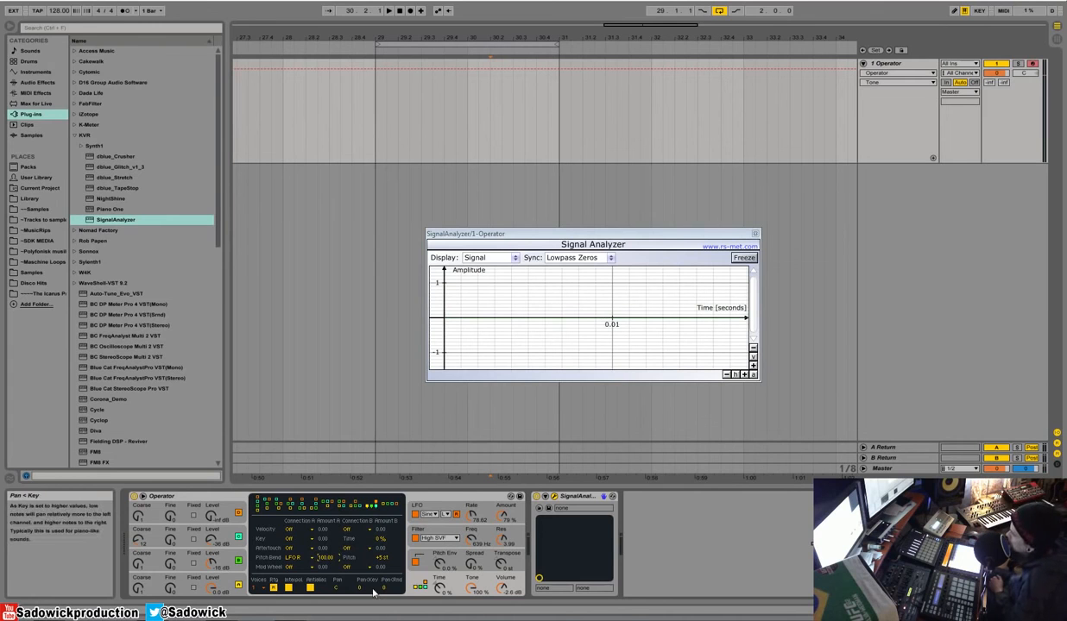
Step: Route Velocity to LFO Rate, and Aftertouch to Filter Freq with an amount of 100
left_click(290, 529)
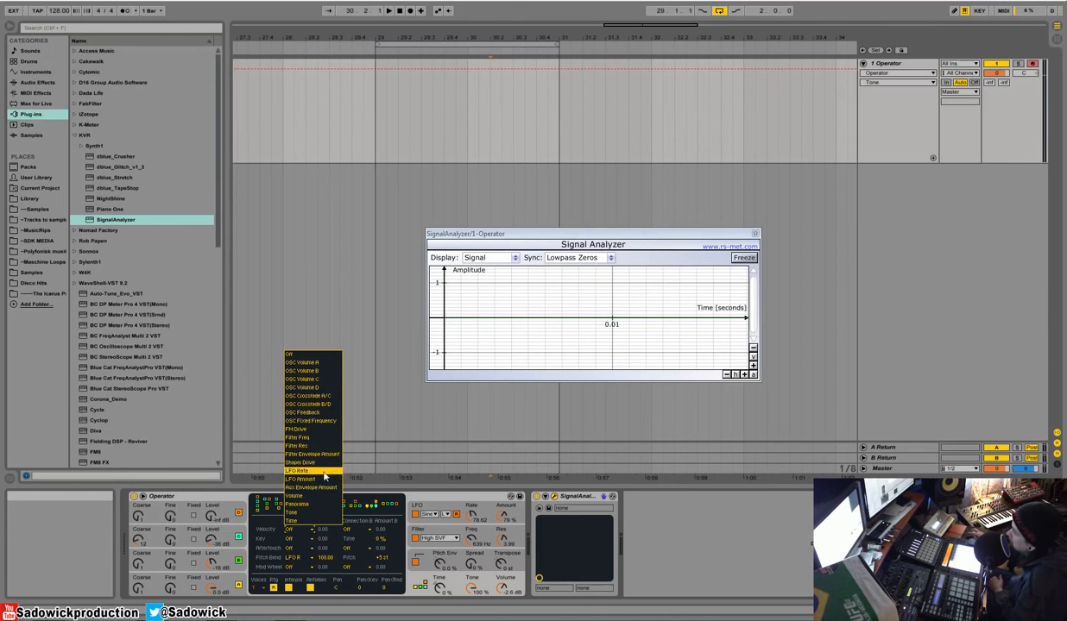
left_click(297, 470)
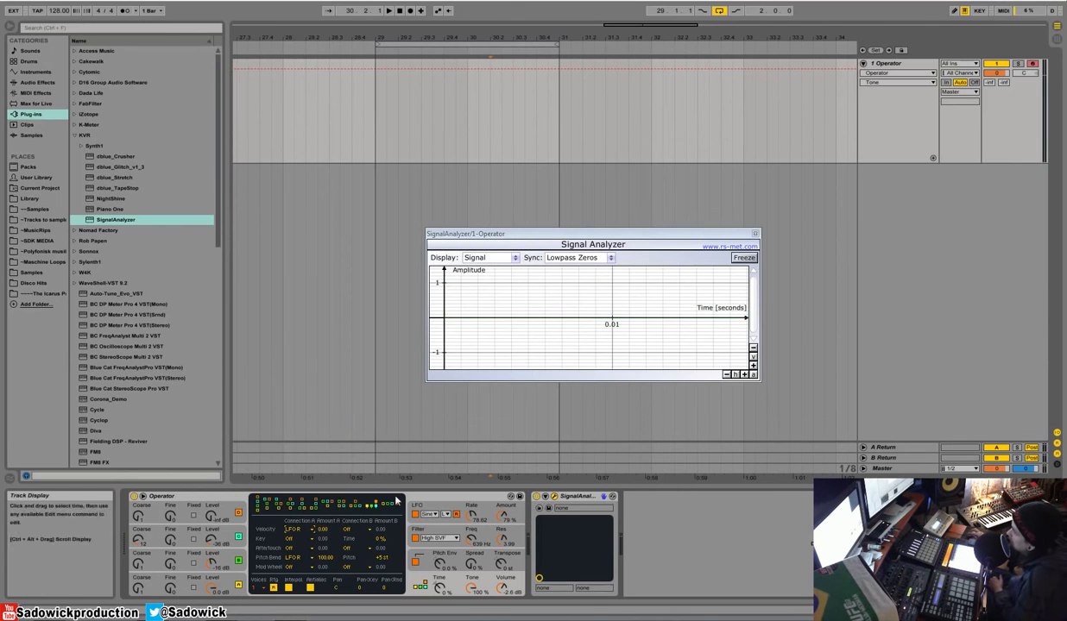
left_click(294, 534)
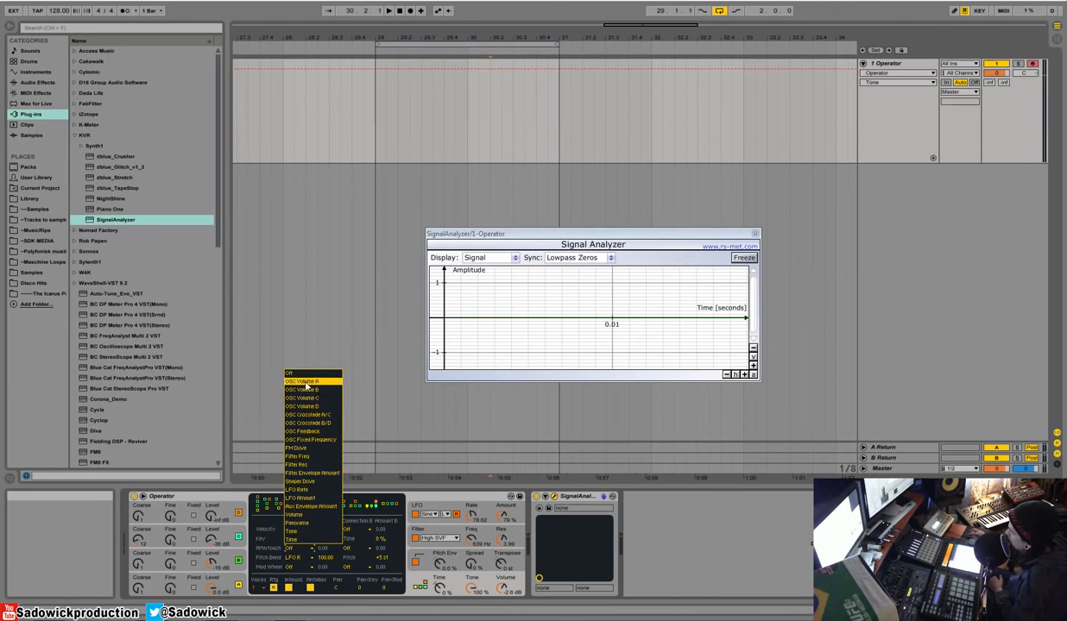
left_click(311, 458)
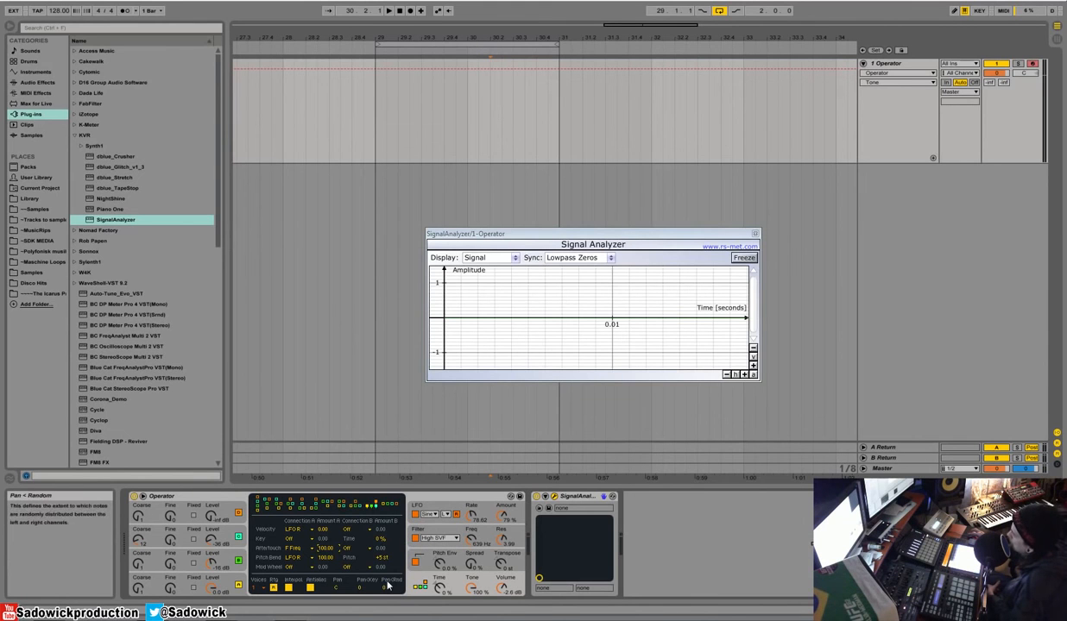
Step: Set Operator's global pan to 13R and its random pan amount to 27
left_click_drag(337, 589, 383, 559)
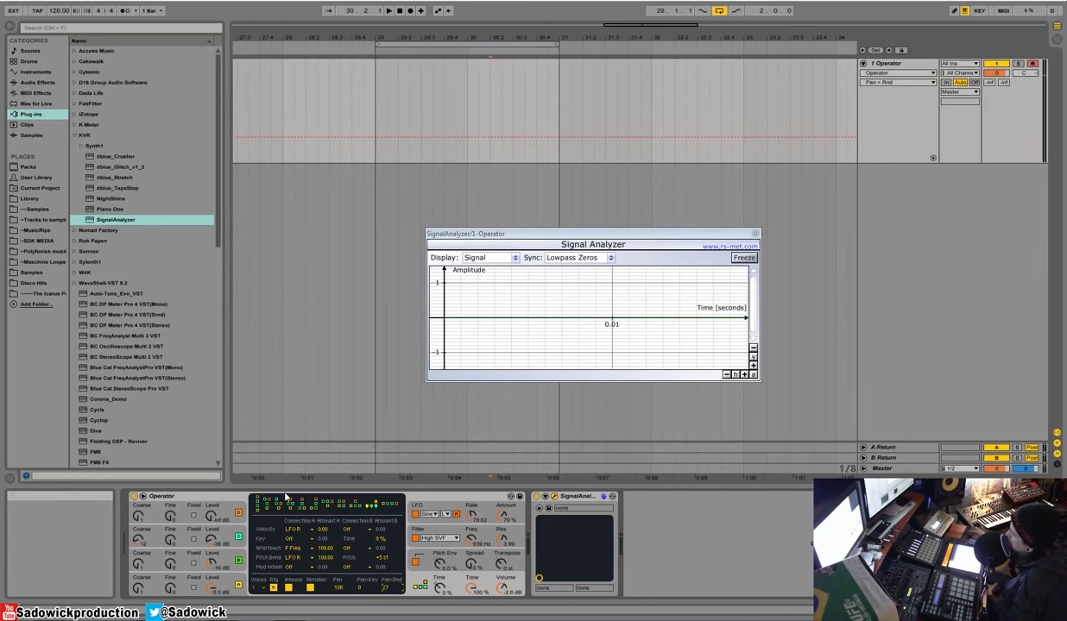
left_click(227, 499)
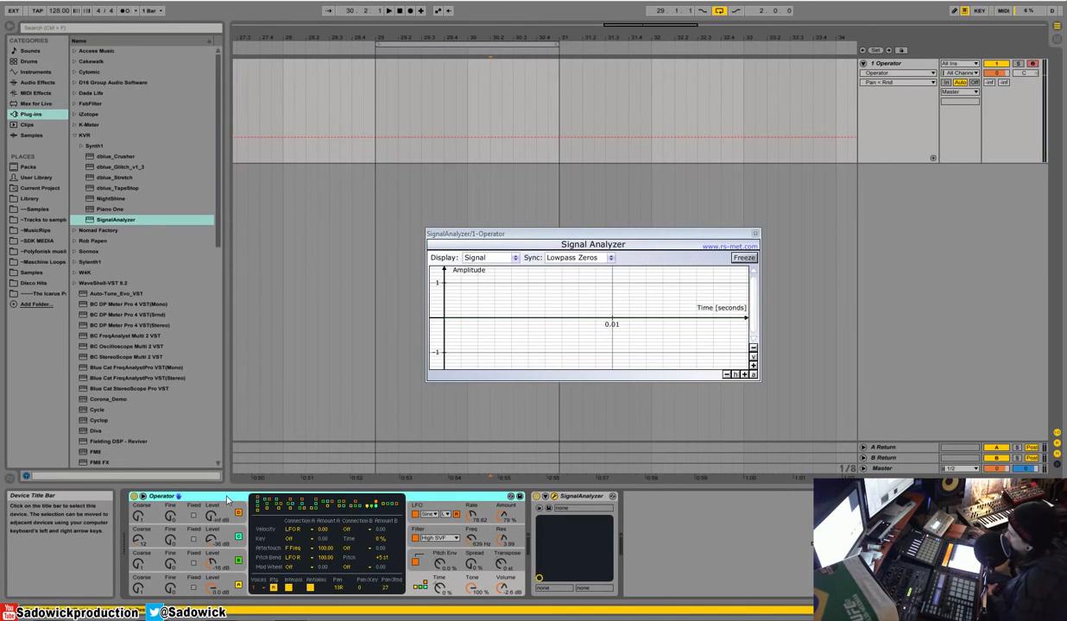